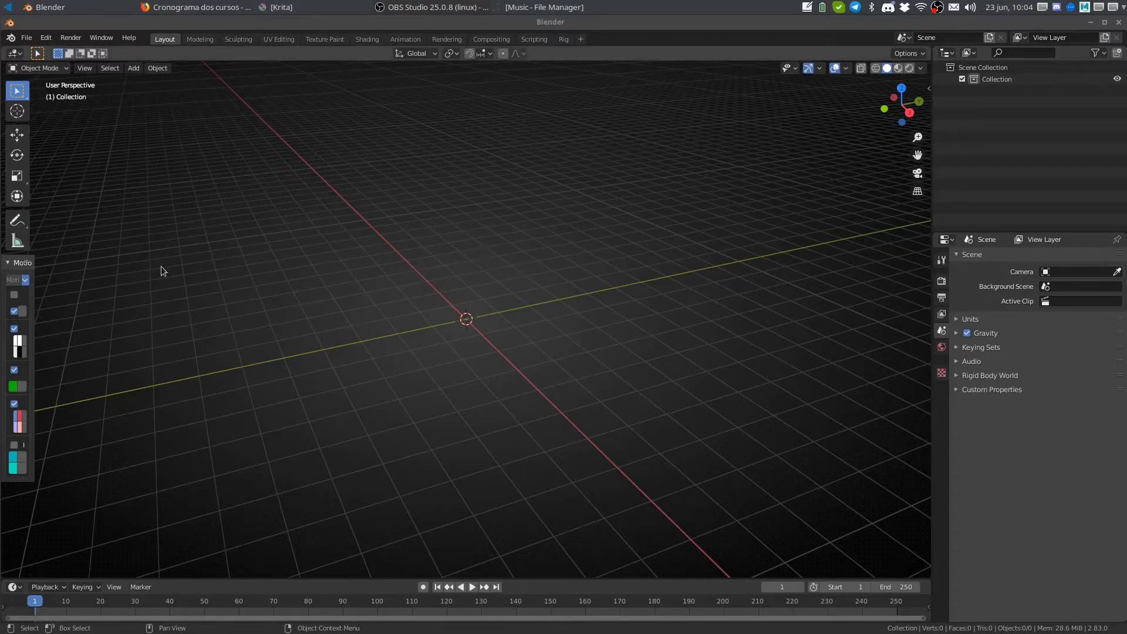
# - Draw a ruler about 7.27 m long across the empty grid with the Measure tool, and delete it
pyautogui.click(17, 241)
pyautogui.moveTo(336, 337); pyautogui.dragTo(581, 248)
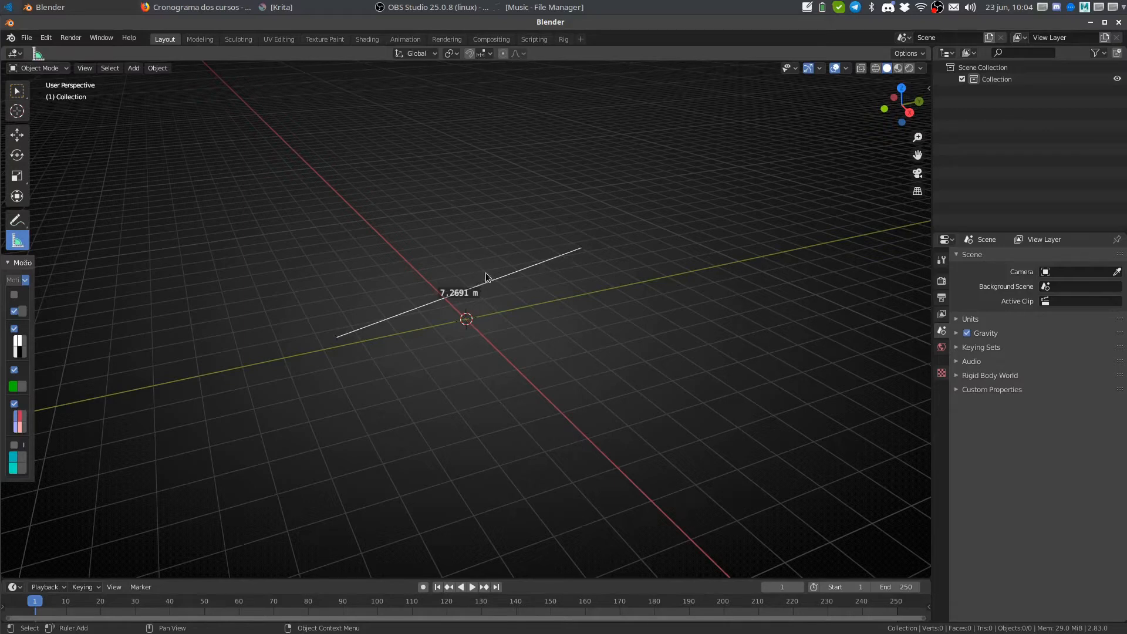
pyautogui.press('Delete')
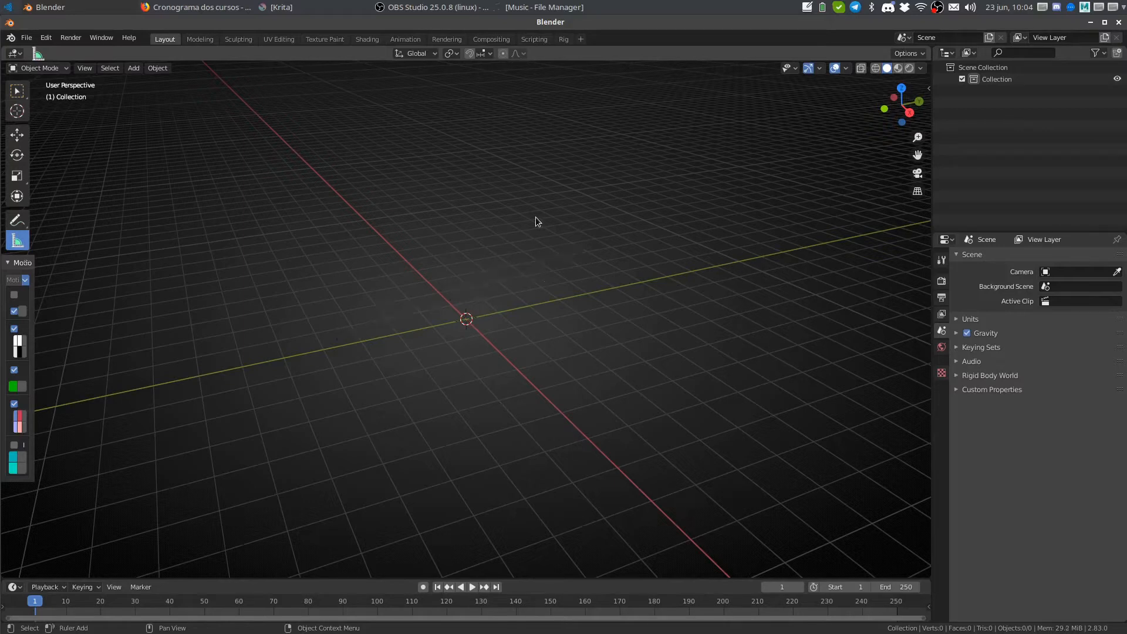
# - Add a mesh plane at the centre of the scene
pyautogui.press('q')
pyautogui.hotkey('shift', 'a')
pyautogui.moveTo(578, 89)
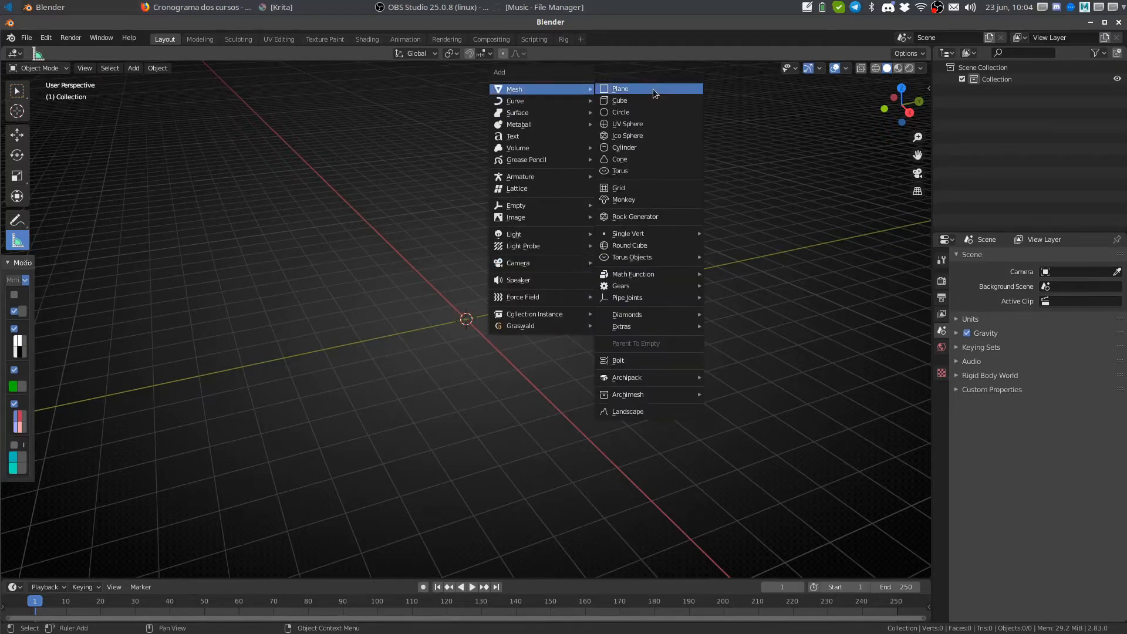
pyautogui.click(653, 89)
pyautogui.moveTo(575, 233); pyautogui.dragTo(564, 278, button='middle')
# - Enable the edge length, edge angle, face area and face angle measurement overlays for the plane in Edit Mode
pyautogui.press('Tab')
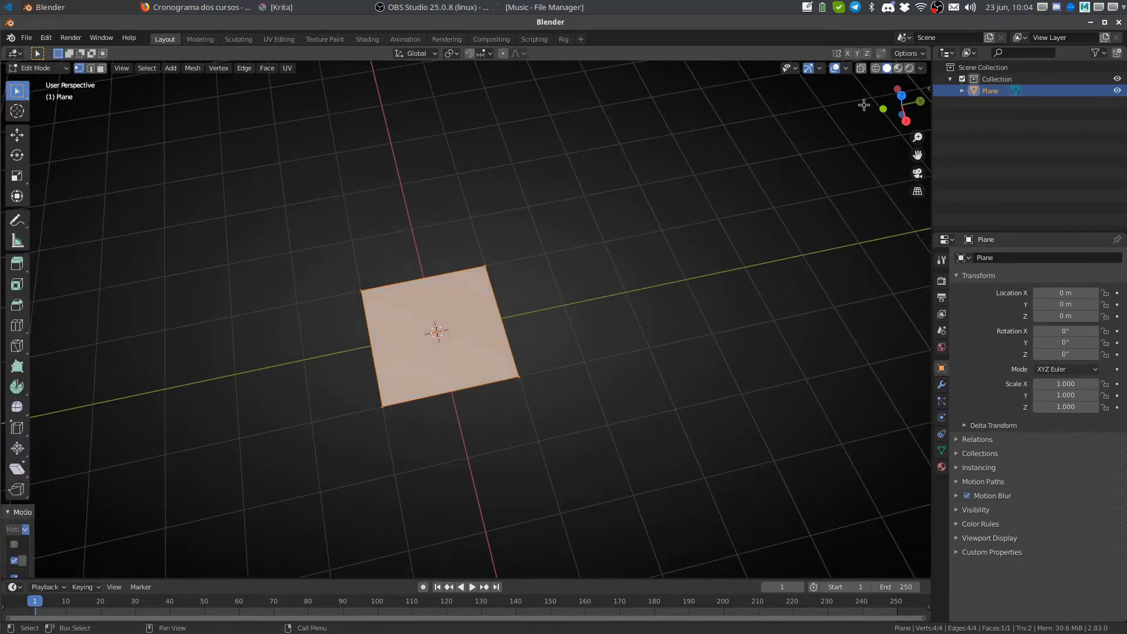
pyautogui.click(846, 68)
pyautogui.click(799, 437)
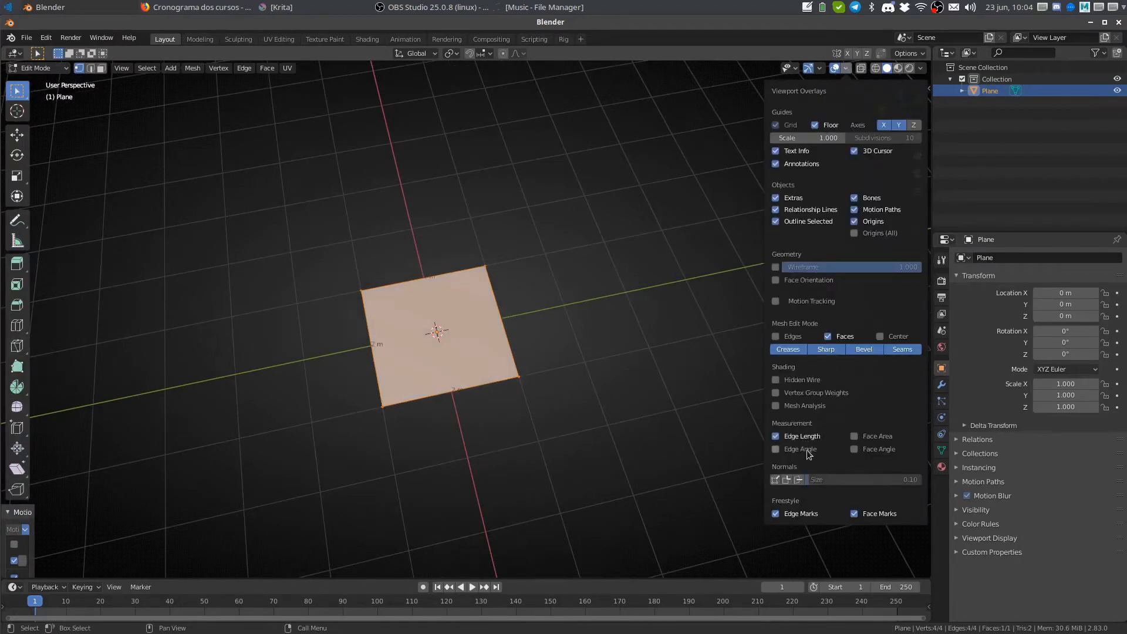
pyautogui.click(808, 450)
pyautogui.click(872, 436)
pyautogui.click(879, 450)
pyautogui.scroll(3, 549, 411)
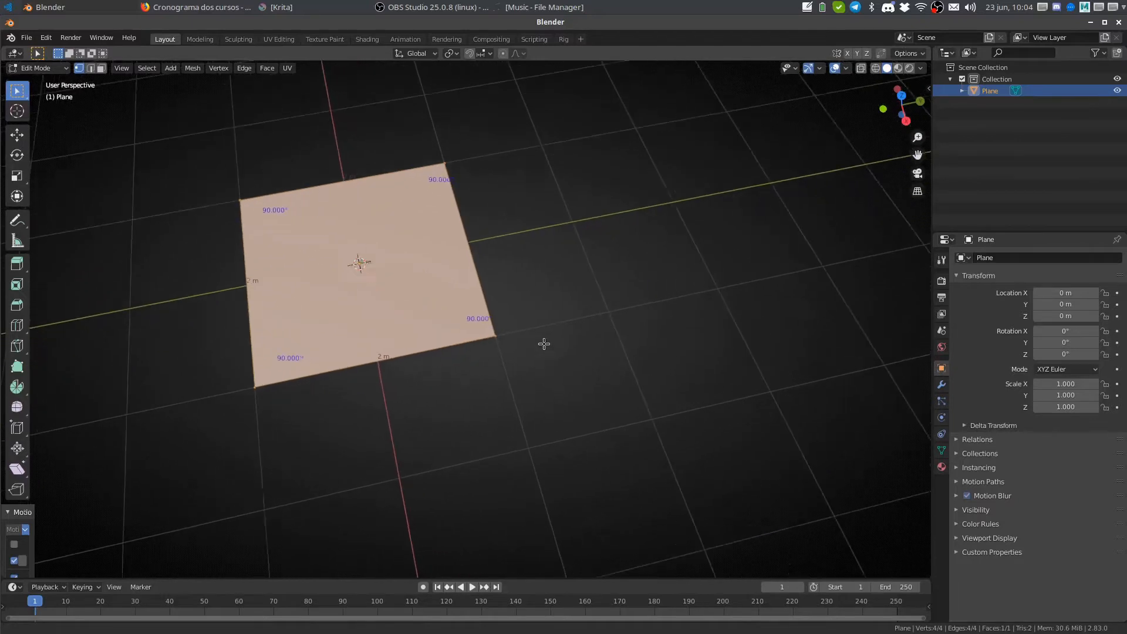
pyautogui.moveTo(544, 344); pyautogui.dragTo(656, 325, button='middle')
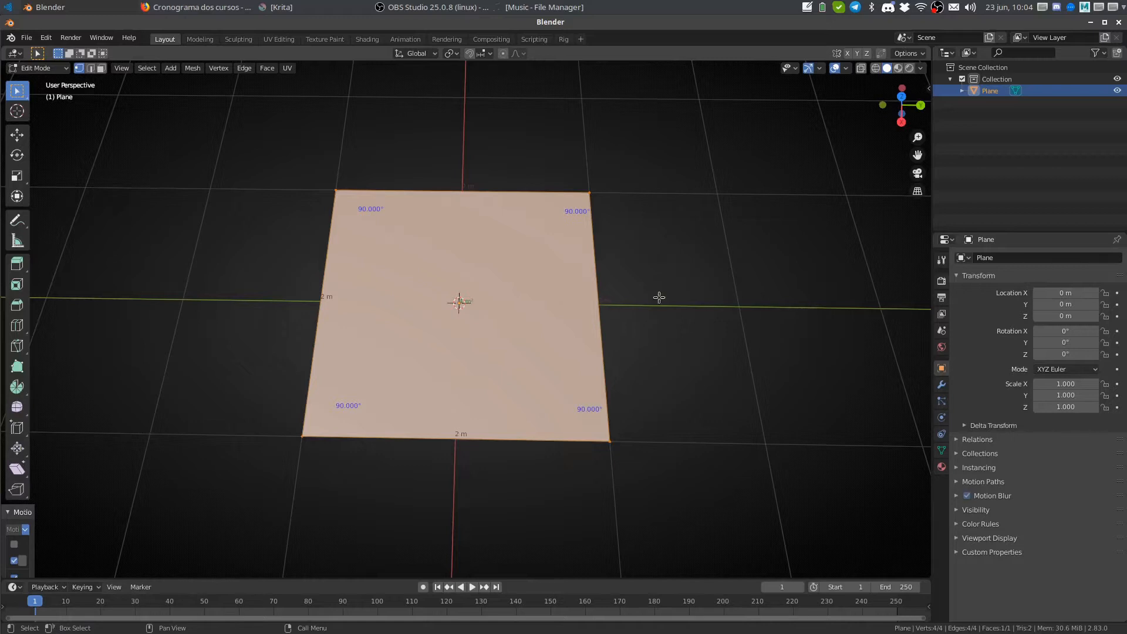
# - Switch the plane between Object Mode and Edit Mode to check where its measurement overlays are displayed
pyautogui.press('Tab')
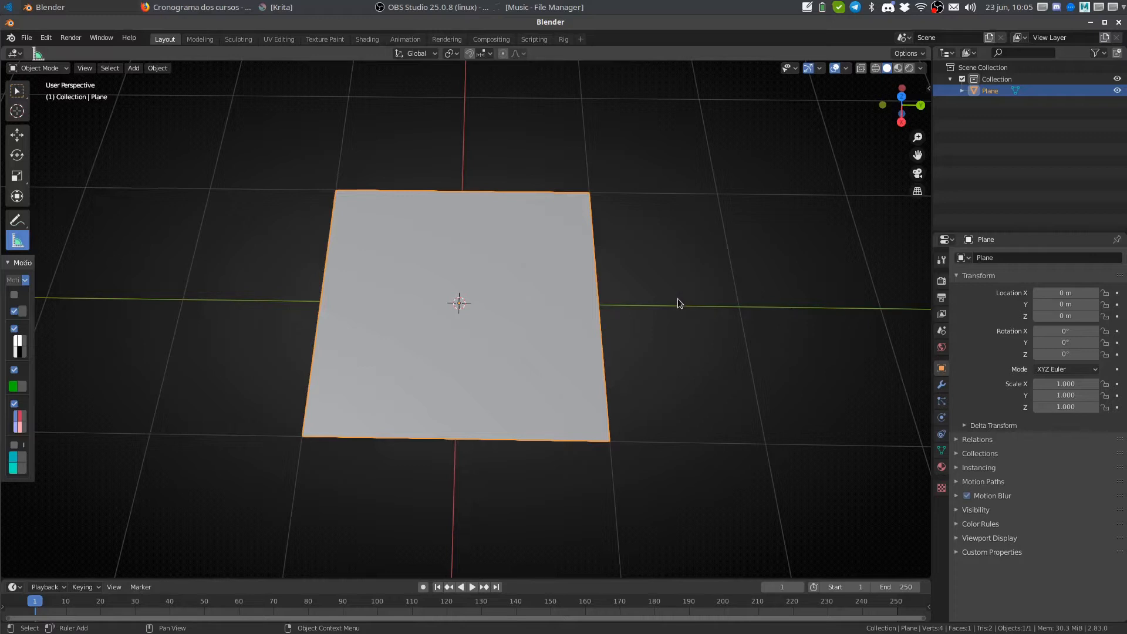
pyautogui.press('Tab')
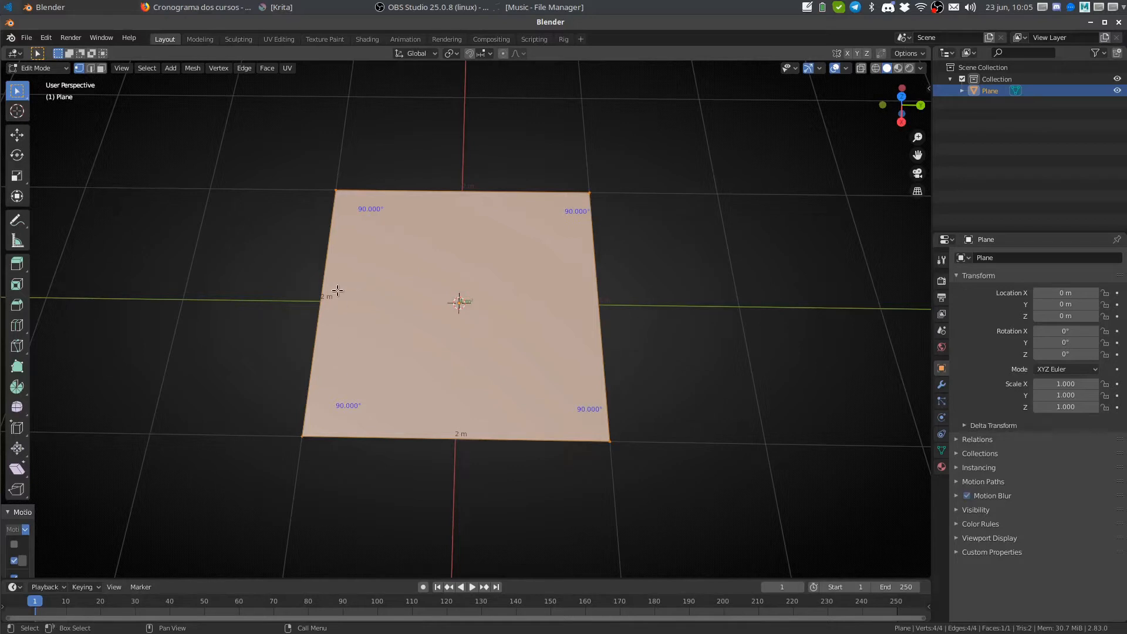
pyautogui.press('Tab')
# - Add a text object and replace its default wording with "2 m"
pyautogui.hotkey('shift', 'a')
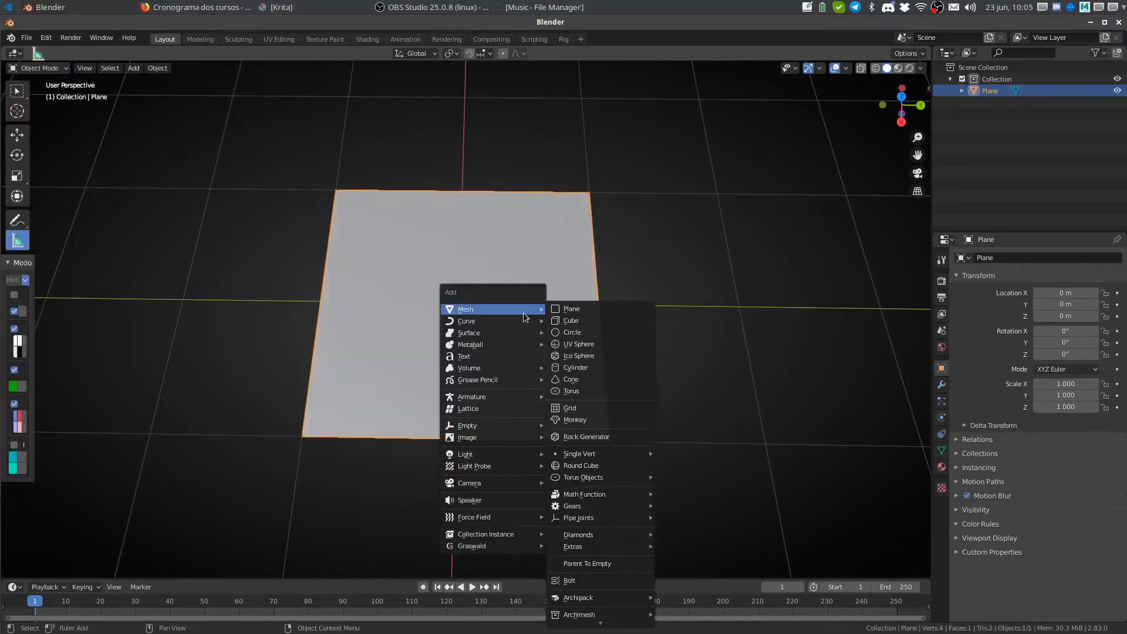
pyautogui.click(517, 354)
pyautogui.press('Tab')
pyautogui.press('BackSpace')
pyautogui.press('BackSpace')
pyautogui.press('BackSpace')
pyautogui.press('BackSpace')
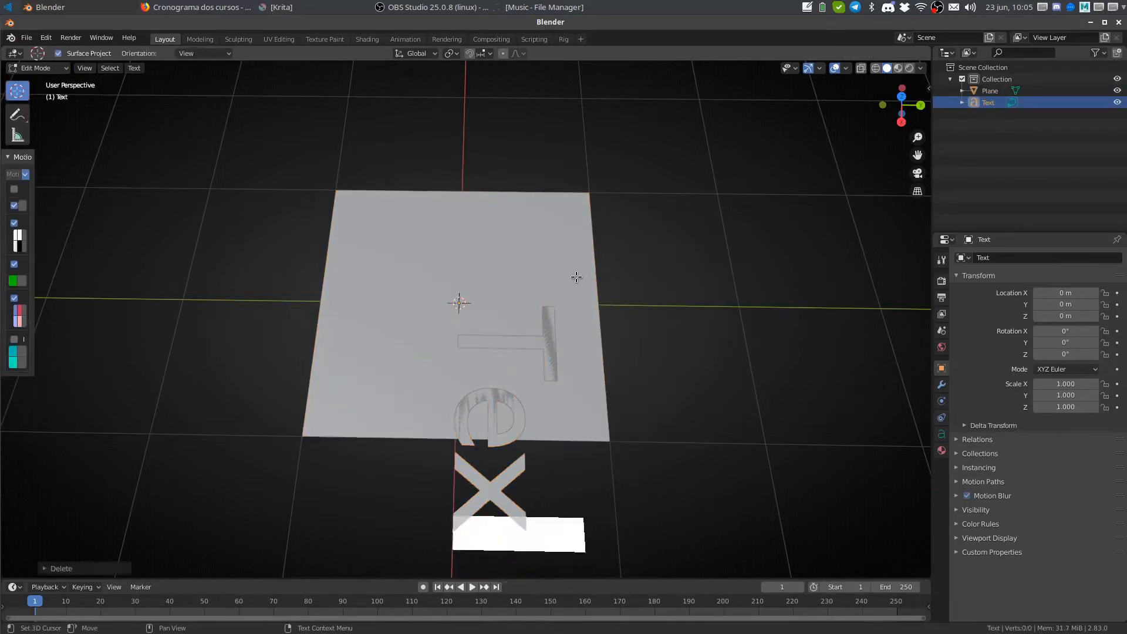
pyautogui.write('2')
pyautogui.press('Return')
pyautogui.write('3')
pyautogui.press('Tab')
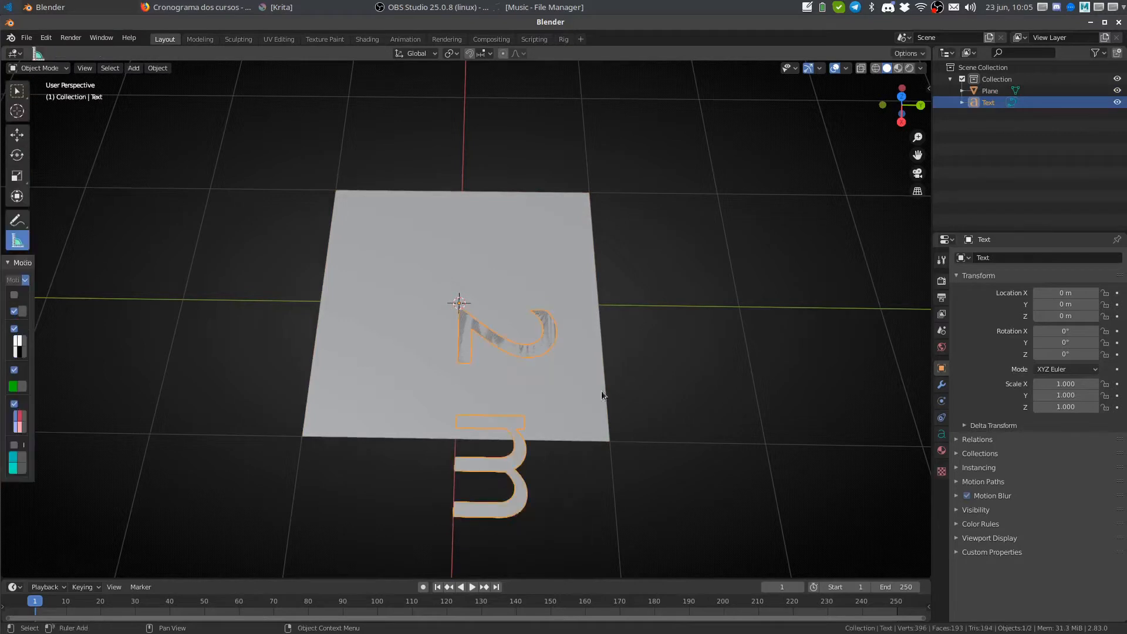
# - Move the "2 m" text horizontally off the plane to its negative Y side, at about Y -1.82 m, keeping its height locked
pyautogui.press('g')
pyautogui.hotkey('shift', 'z')
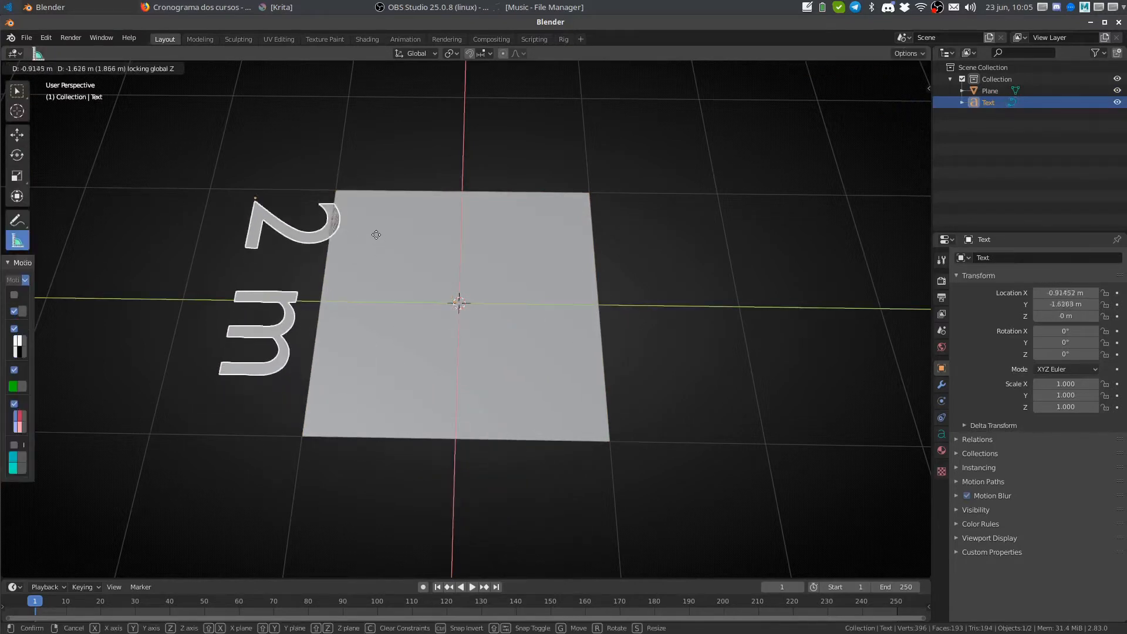
pyautogui.click(355, 237)
pyautogui.keyDown('shift'); pyautogui.click(428, 239); pyautogui.keyUp('shift')
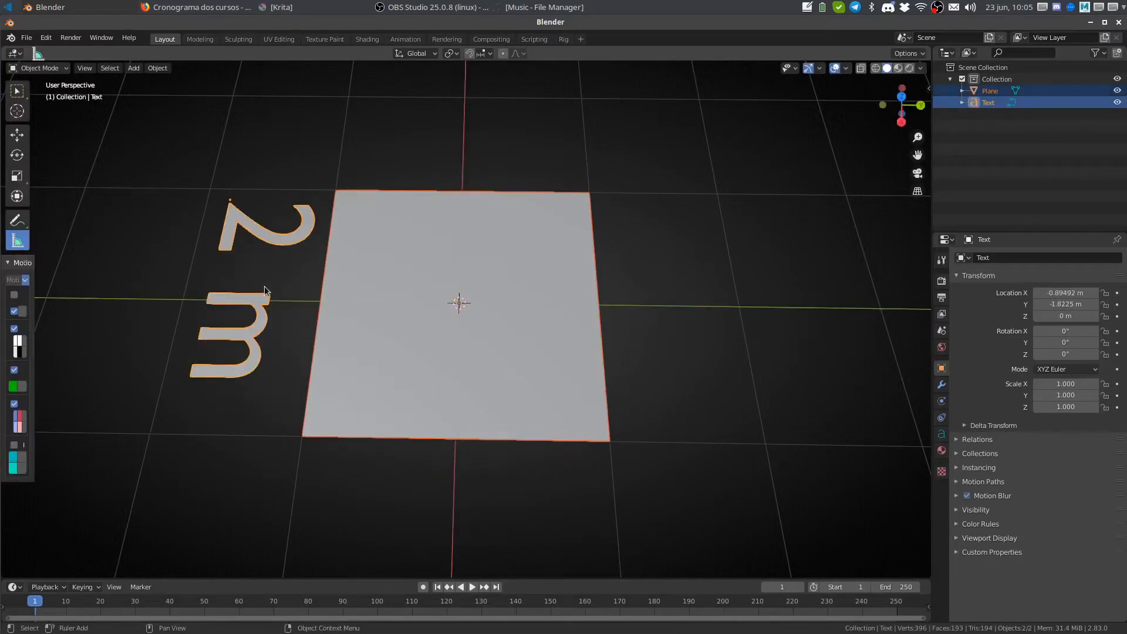
pyautogui.click(267, 301)
# - Scale the "2 m" text down to about 0.124 and place it beside the middle of the plane's negative Y edge
pyautogui.press('s')
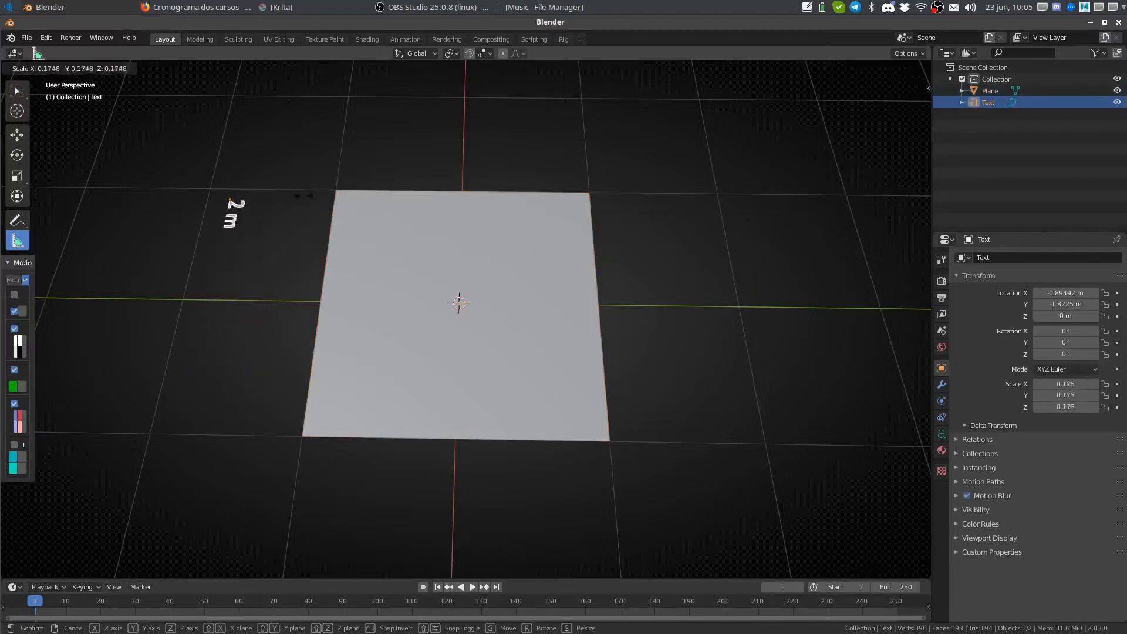
pyautogui.click(282, 196)
pyautogui.press('g')
pyautogui.hotkey('shift', 'z')
pyautogui.click(353, 282)
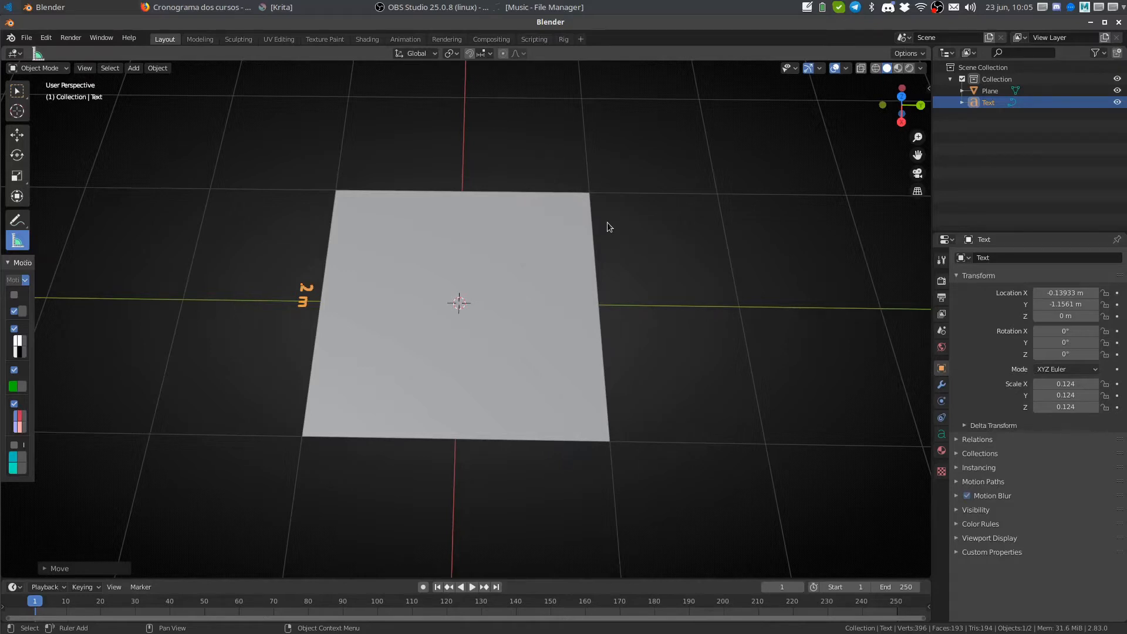
# - Compare the "2 m" text with the plane's edge length overlay in Edit Mode, and delete the text object
pyautogui.click(580, 247)
pyautogui.press('Tab')
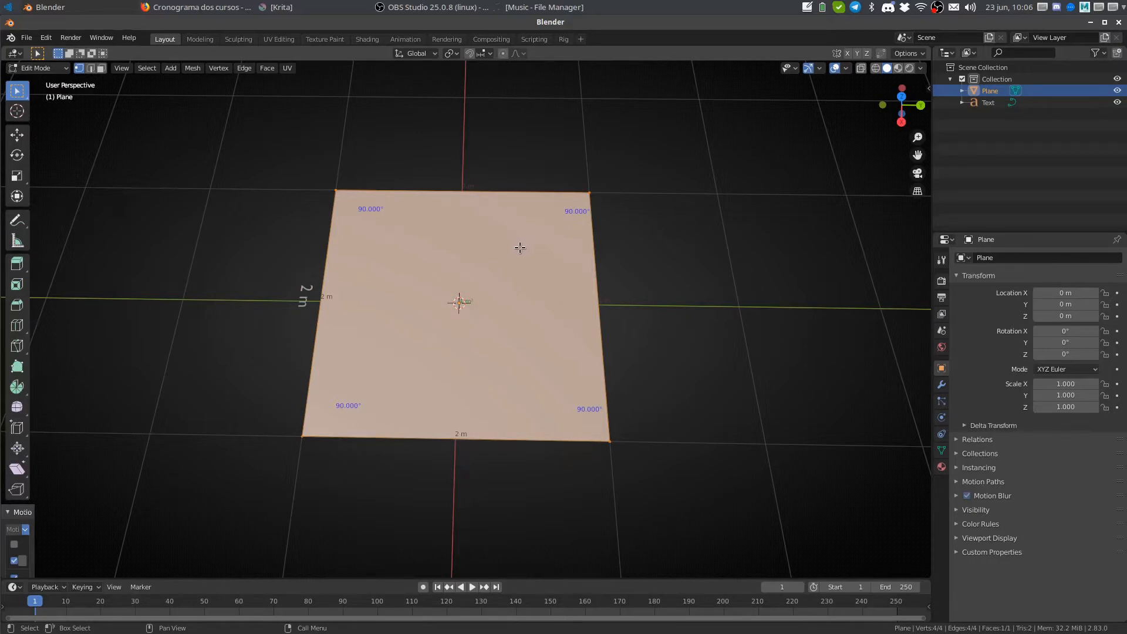
pyautogui.press('Tab')
pyautogui.click(305, 296)
pyautogui.press('Delete')
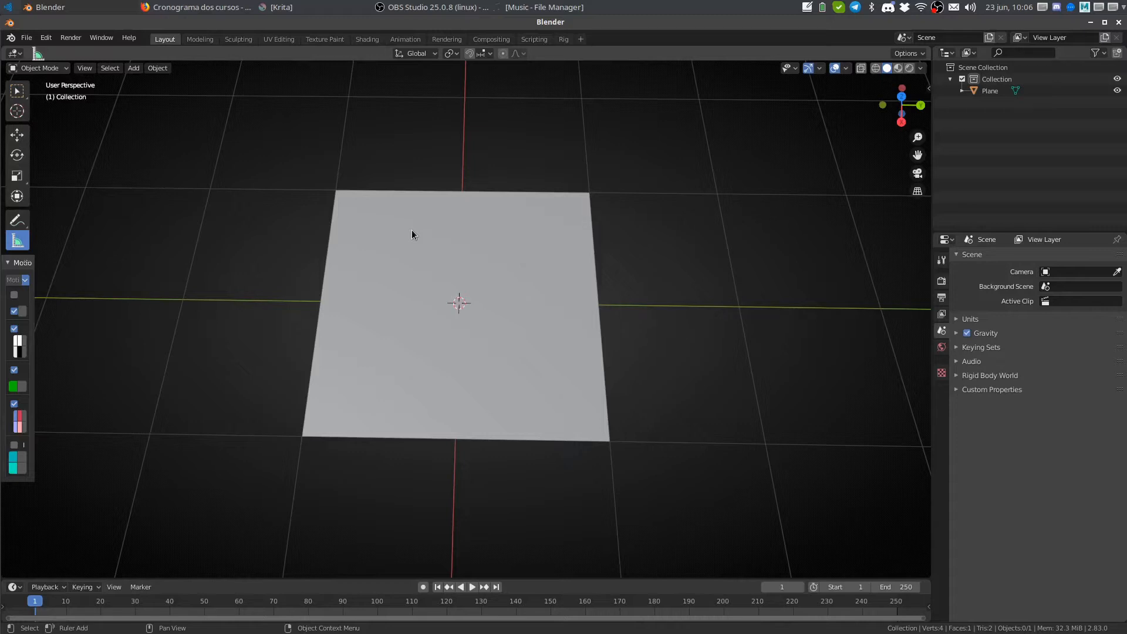
# - Switch back to the Select Box tool and select the plane
pyautogui.click(17, 92)
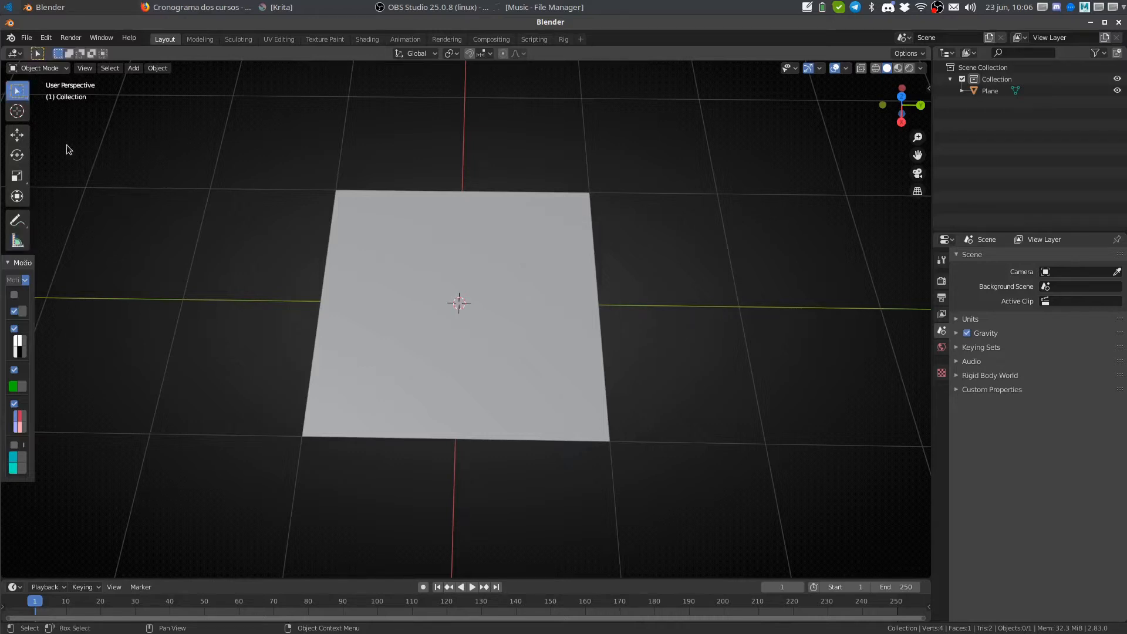
pyautogui.click(526, 288)
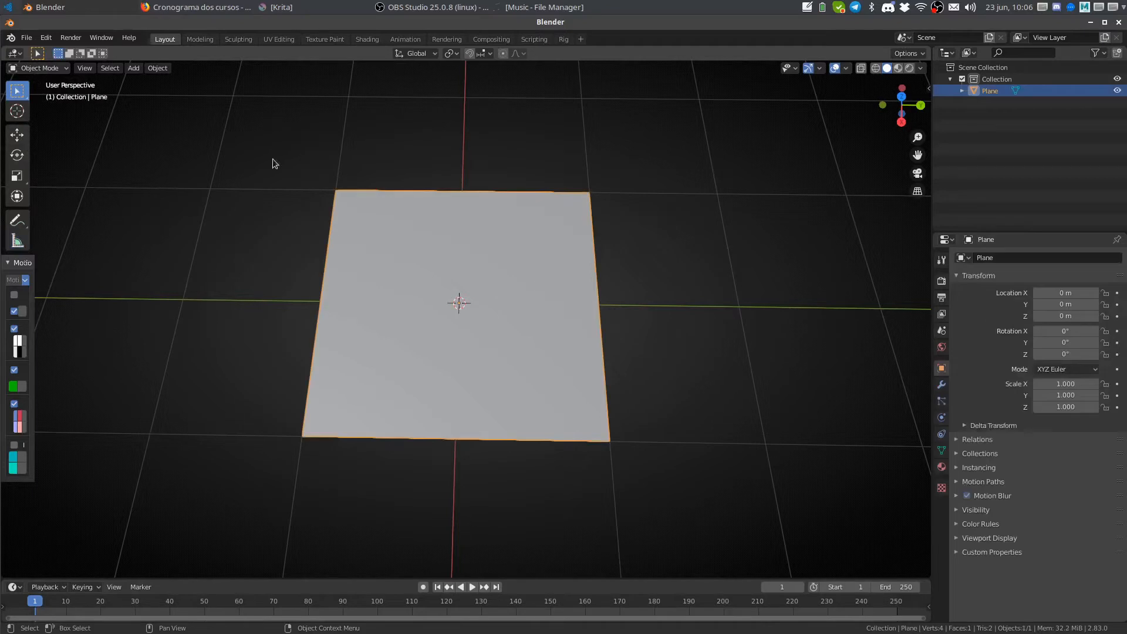
# - Check in the add-on preferences that 3D View: MeasureIt is enabled, and close the preferences
pyautogui.click(45, 38)
pyautogui.click(113, 174)
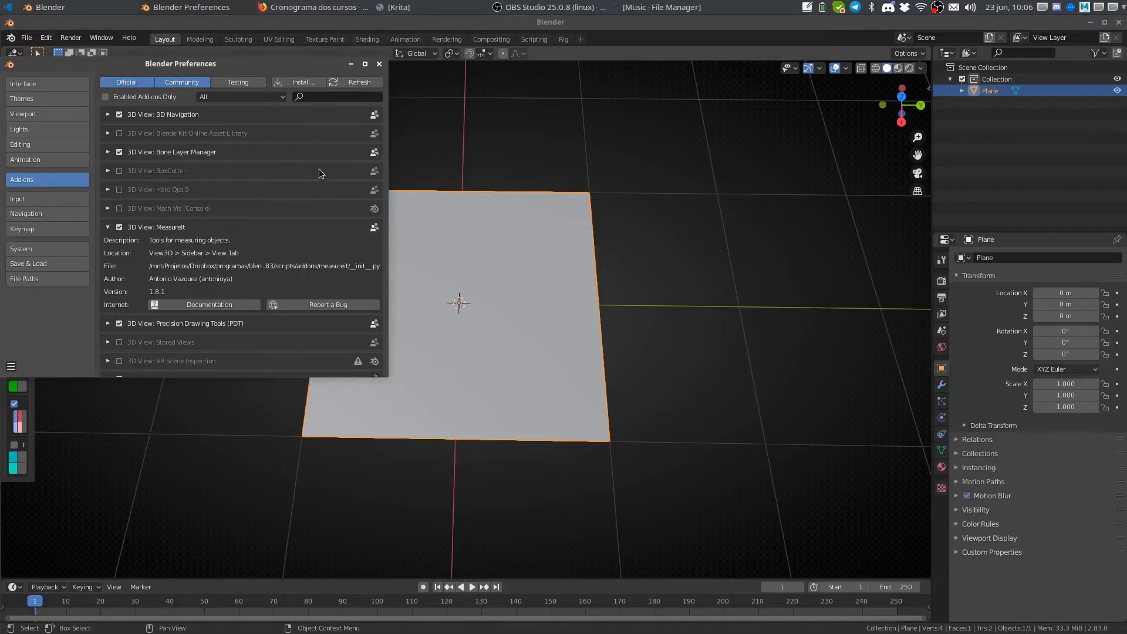
pyautogui.moveTo(335, 66); pyautogui.dragTo(338, 63)
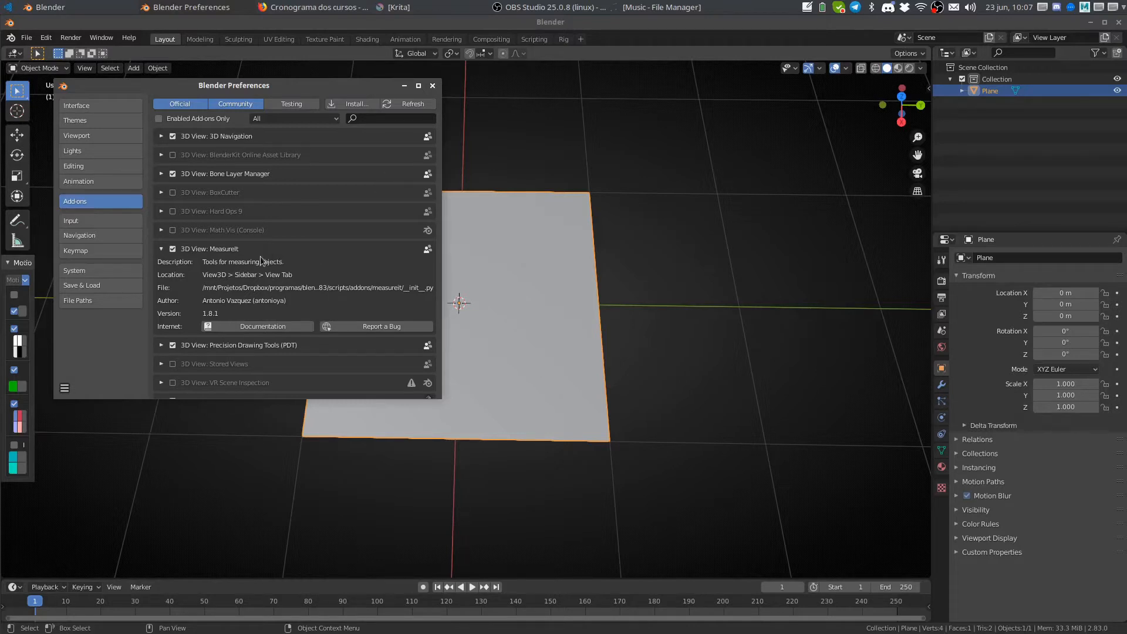
pyautogui.click(432, 87)
# - Reveal the MeasureIt Tools among the 3D viewport's View settings and collapse the Skin Selection section
pyautogui.press('n')
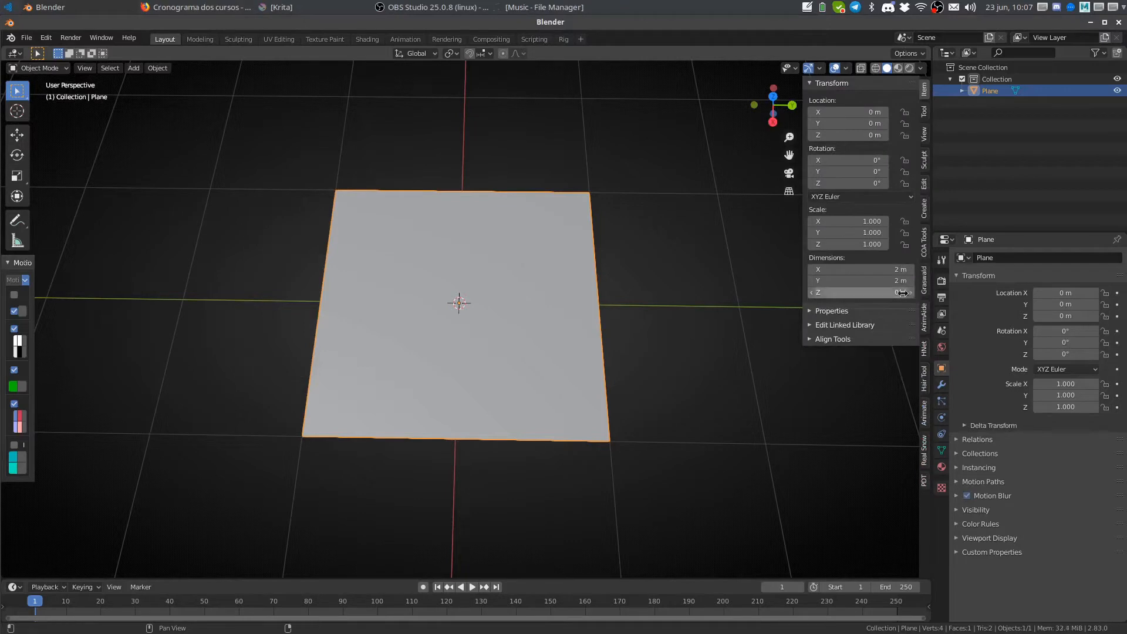
pyautogui.click(924, 134)
pyautogui.scroll(-8, 848, 235)
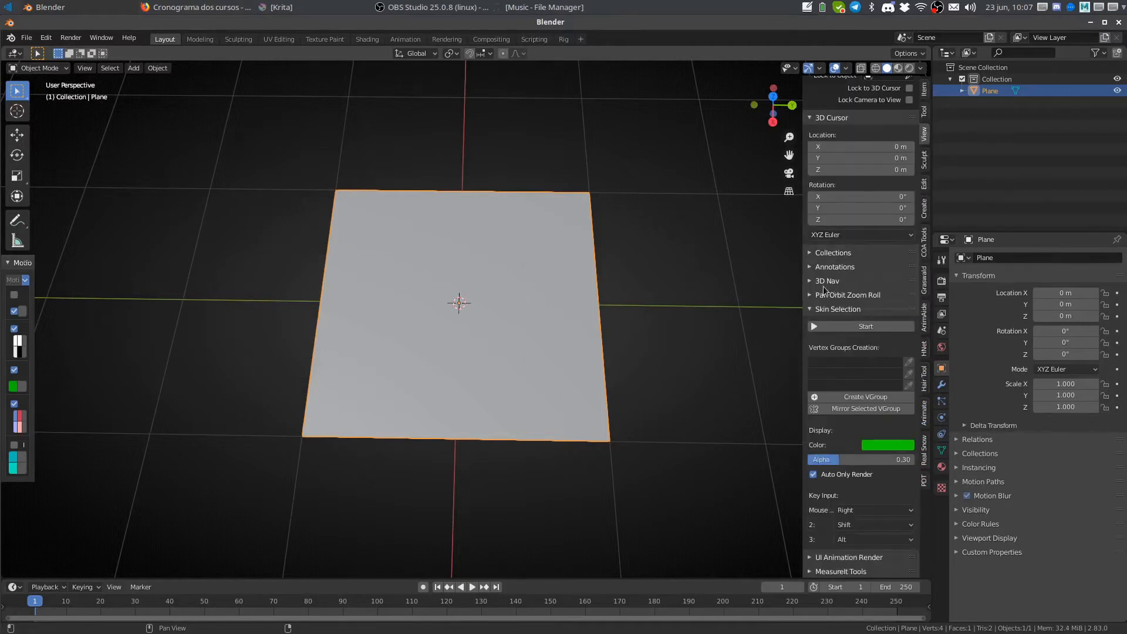
pyautogui.click(823, 311)
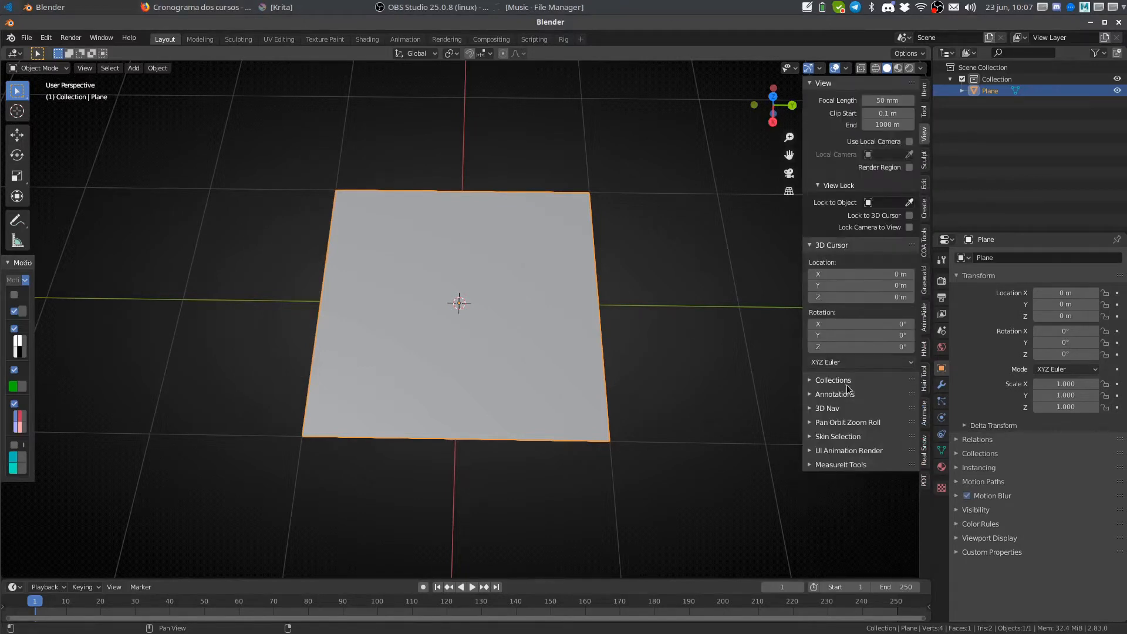
pyautogui.click(852, 467)
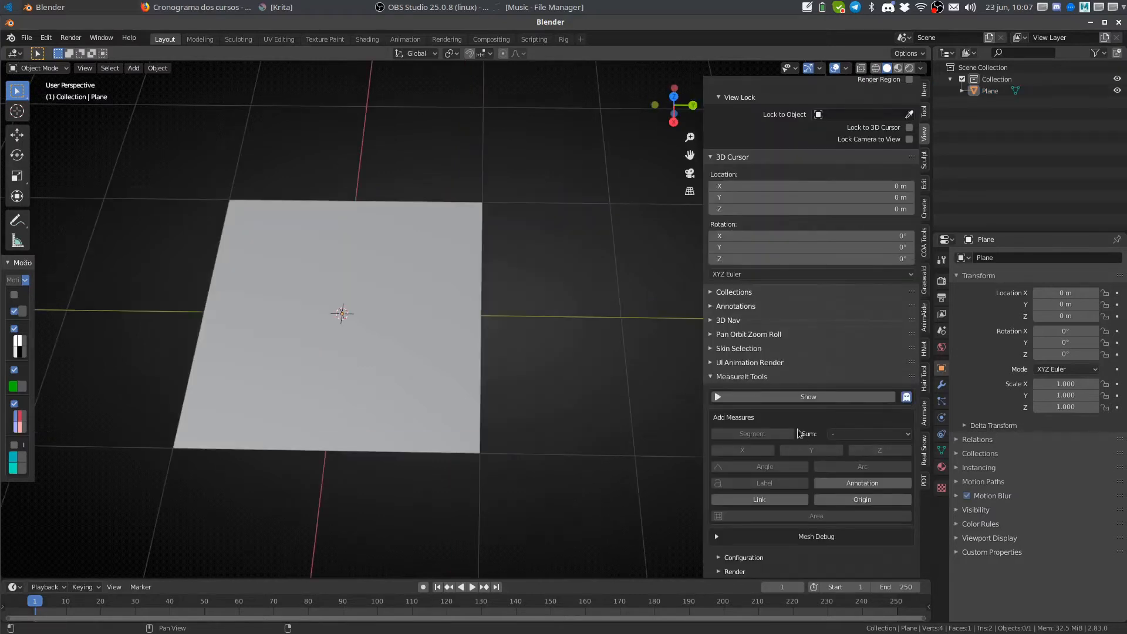
# - Turn on the viewport display of MeasureIt measurements and expand the MeasureIt configuration options
pyautogui.click(849, 397)
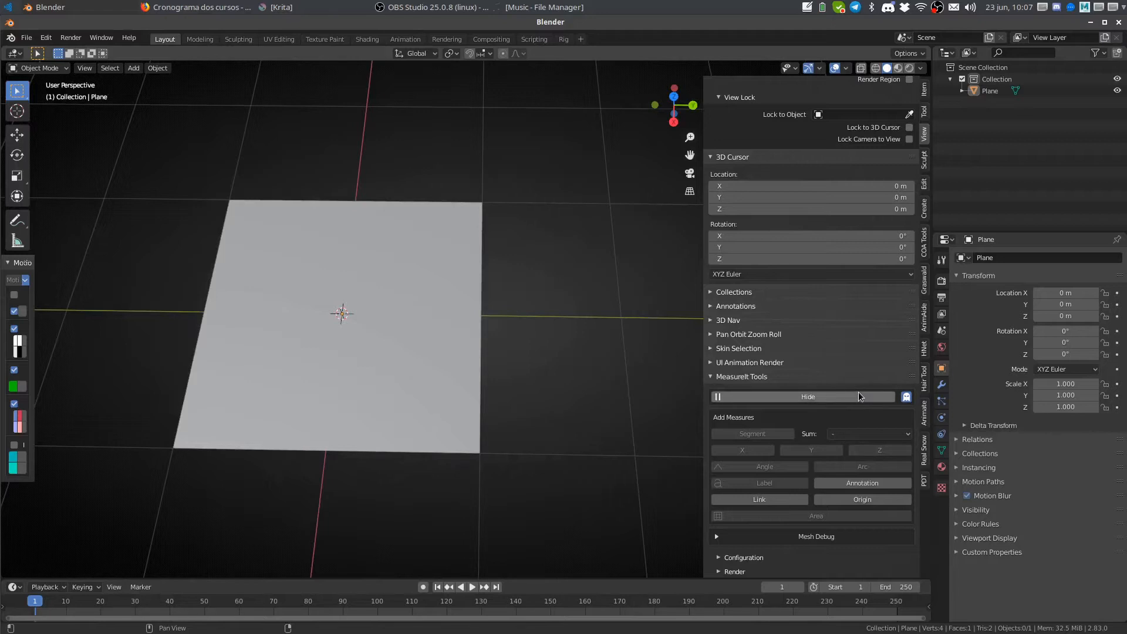
pyautogui.click(827, 397)
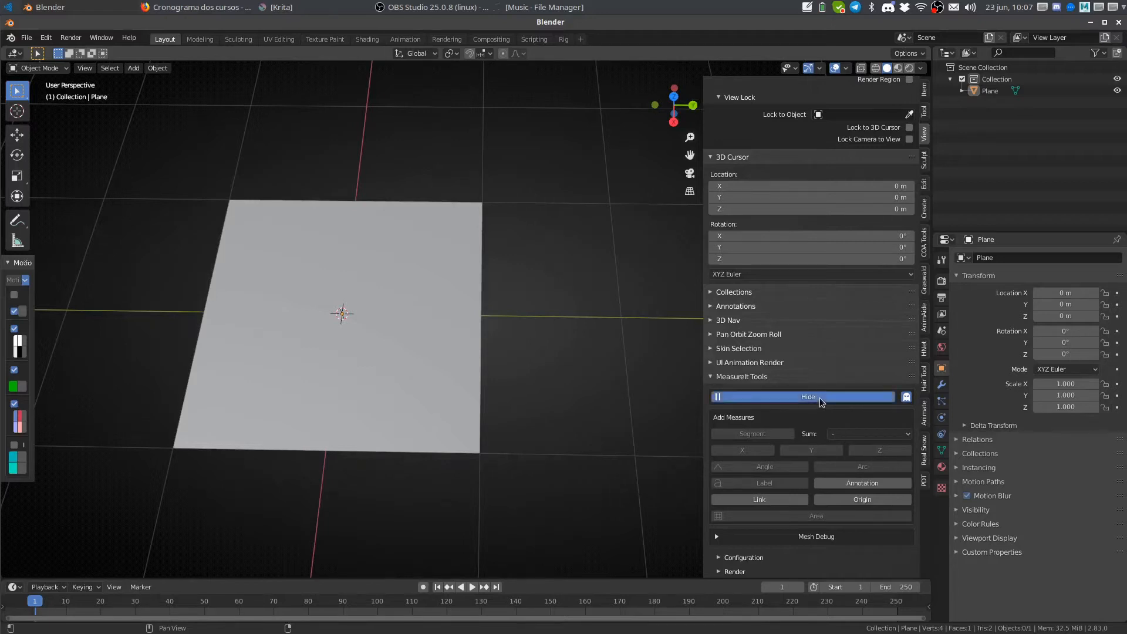
pyautogui.click(742, 557)
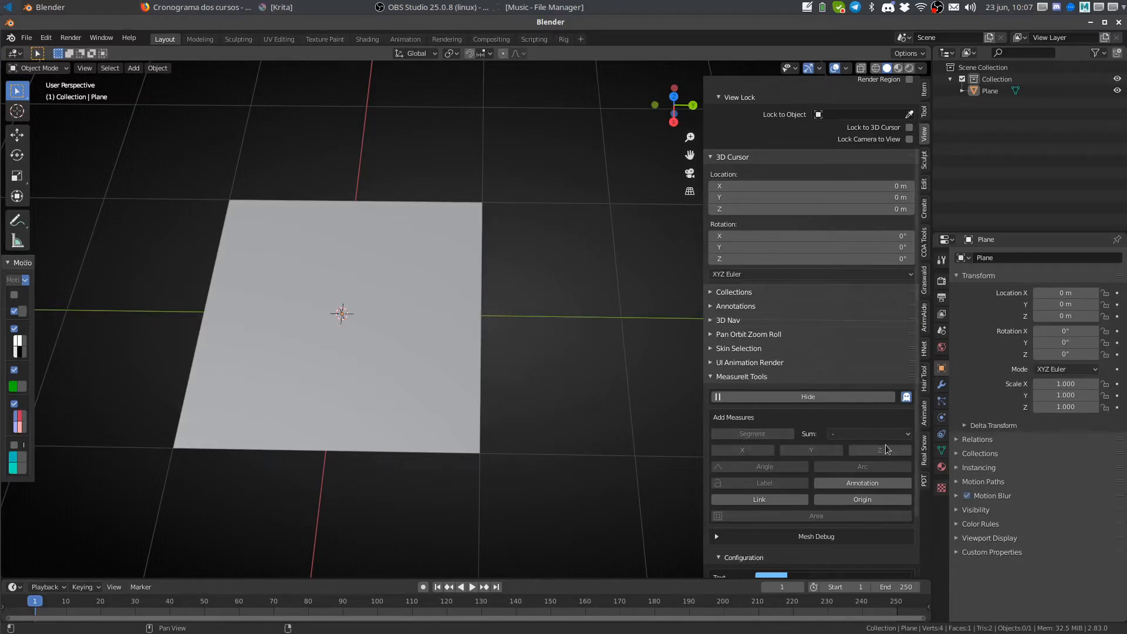
pyautogui.click(909, 433)
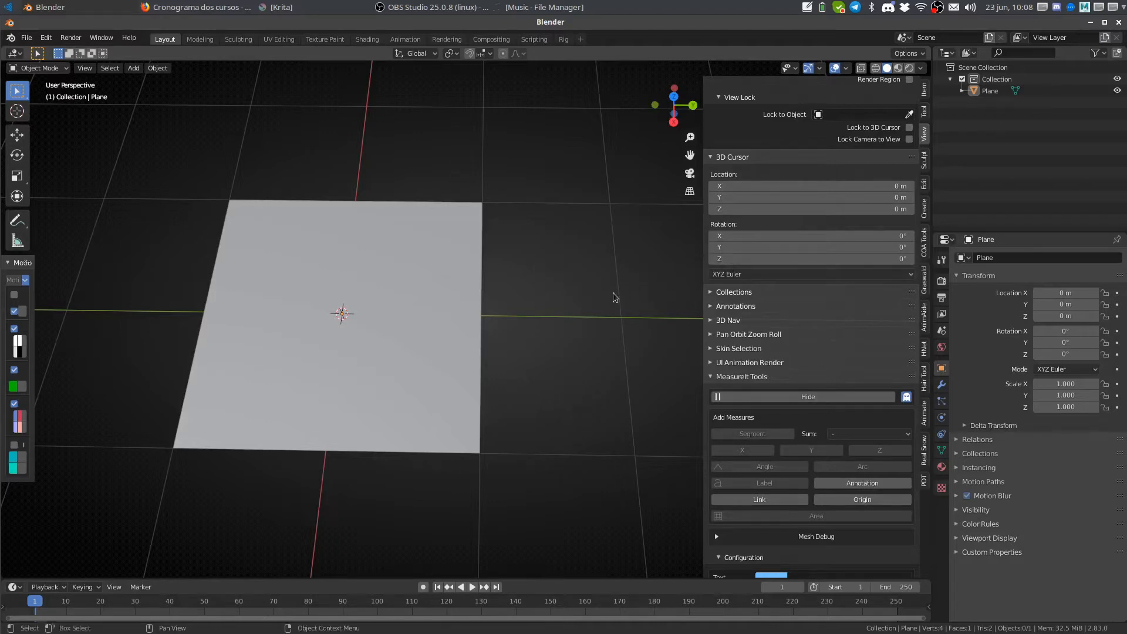
# - Add a MeasureIt segment between the two far corners of the plane in Edit Mode, and return to Object Mode
pyautogui.press('Tab')
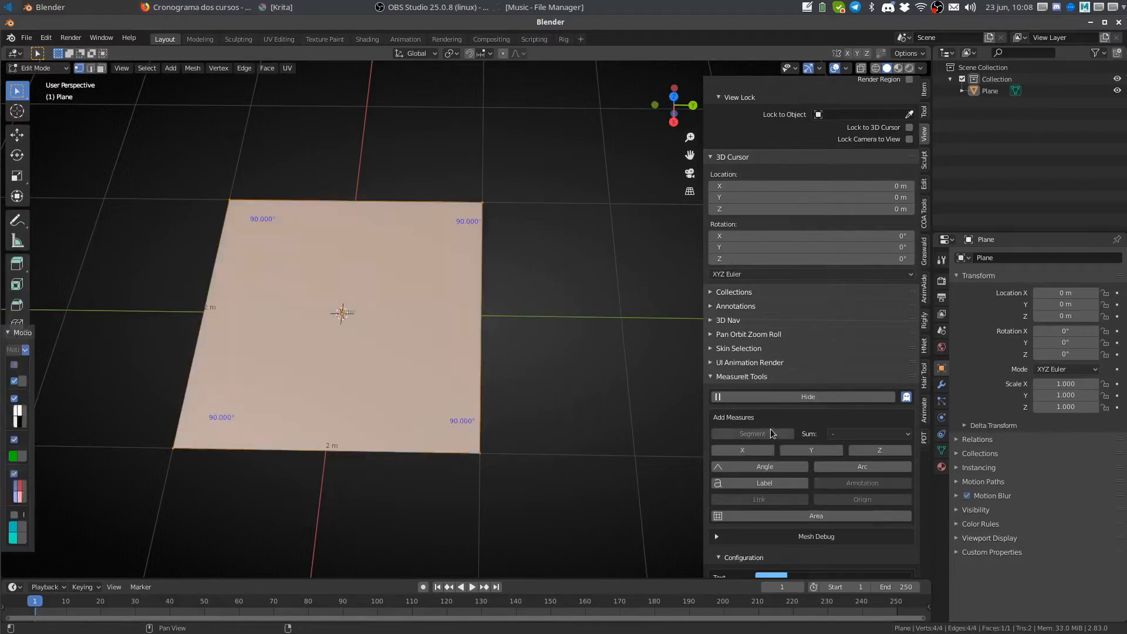
pyautogui.click(490, 201)
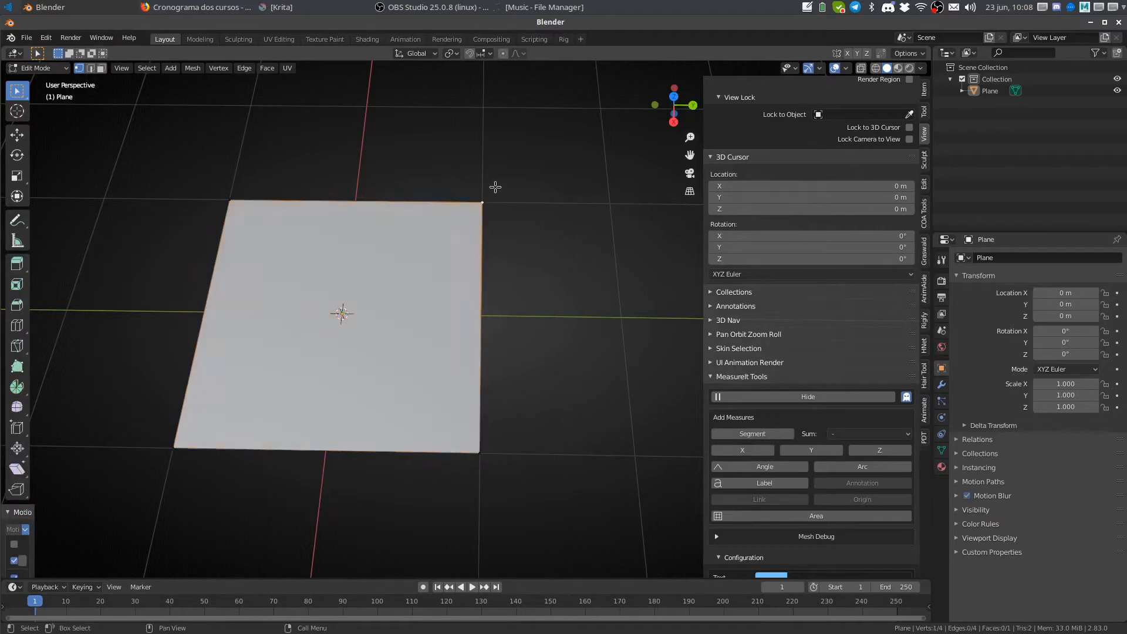
pyautogui.keyDown('shift'); pyautogui.click(230, 199); pyautogui.keyUp('shift')
pyautogui.click(753, 433)
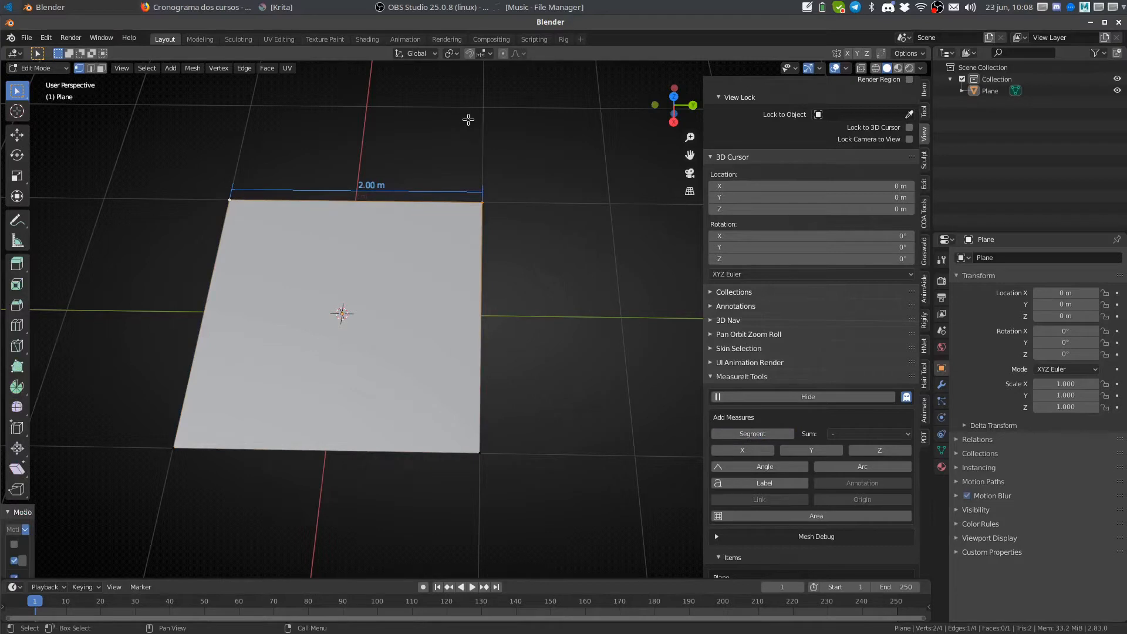
pyautogui.keyDown('shift'); pyautogui.moveTo(610, 312); pyautogui.dragTo(610, 318, button='middle'); pyautogui.keyUp('shift')
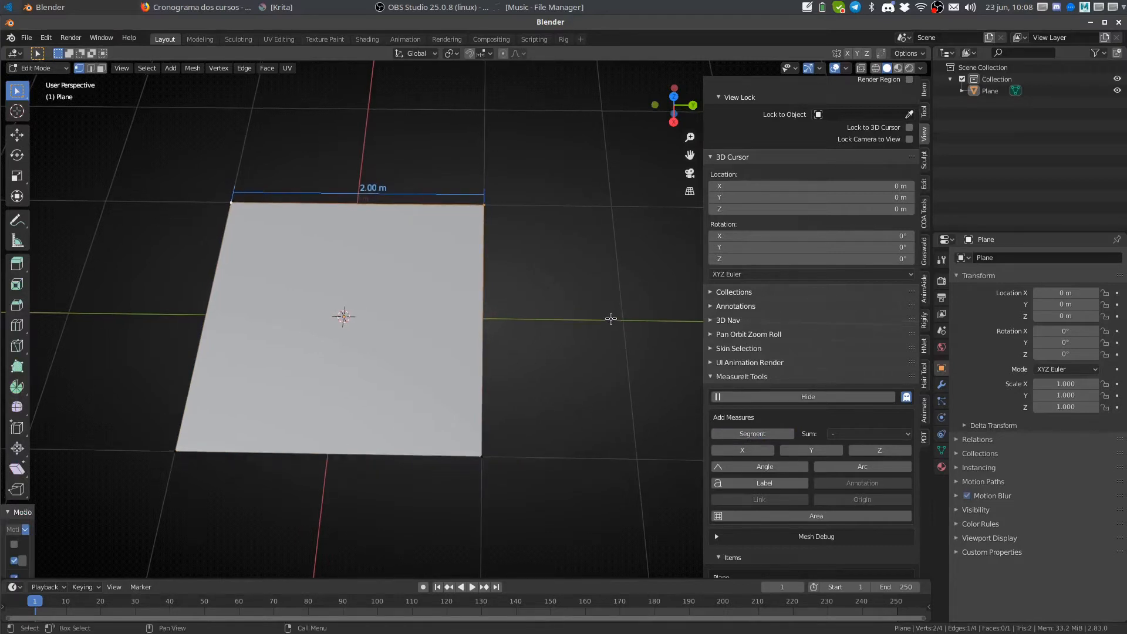
pyautogui.press('Tab')
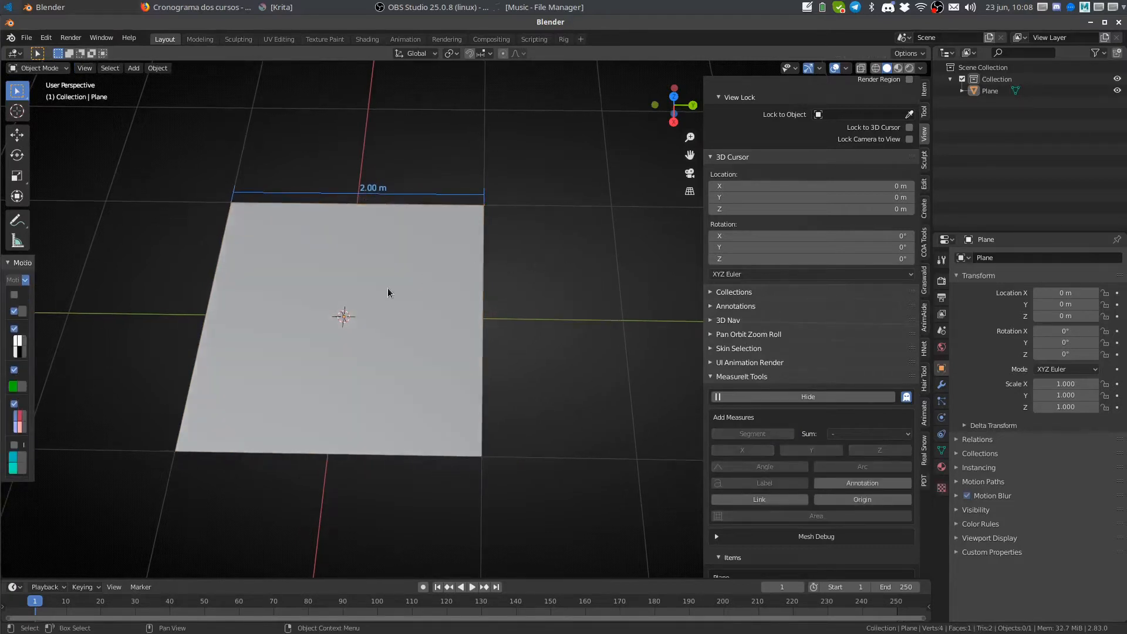
# - Toggle the viewport display of the MeasureIt measurements off and back on
pyautogui.click(814, 398)
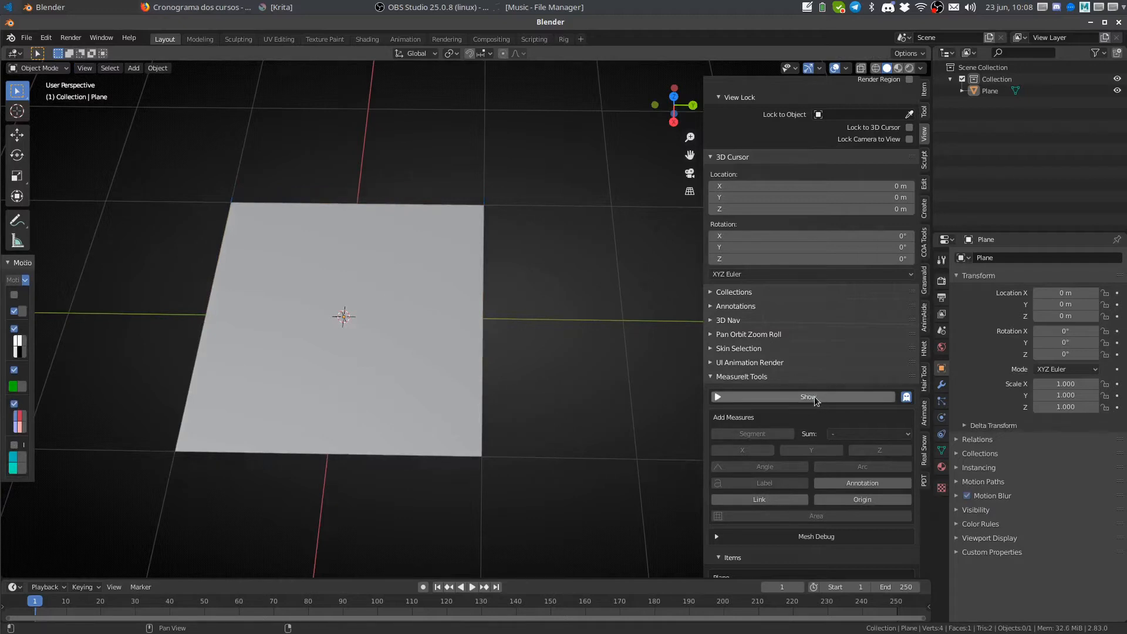
pyautogui.click(815, 399)
pyautogui.click(816, 399)
pyautogui.click(817, 399)
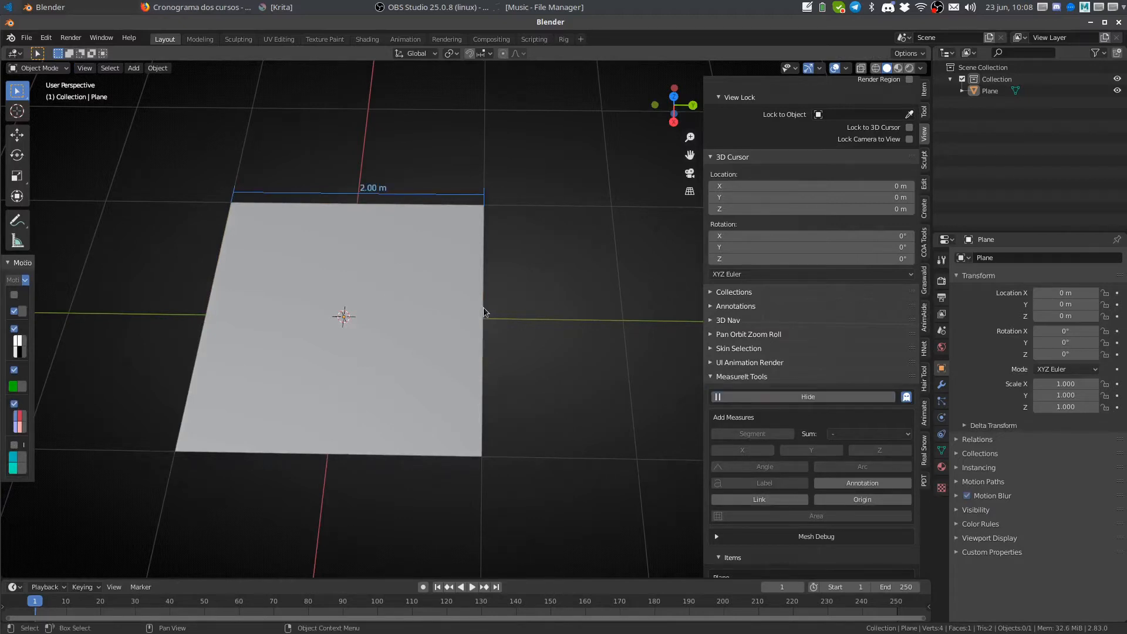
# - Add a camera to the scene and look through it with Lock Camera to View enabled
pyautogui.keyDown('shift'); pyautogui.moveTo(483, 312); pyautogui.dragTo(546, 299, button='middle'); pyautogui.keyUp('shift')
pyautogui.hotkey('shift', 'a')
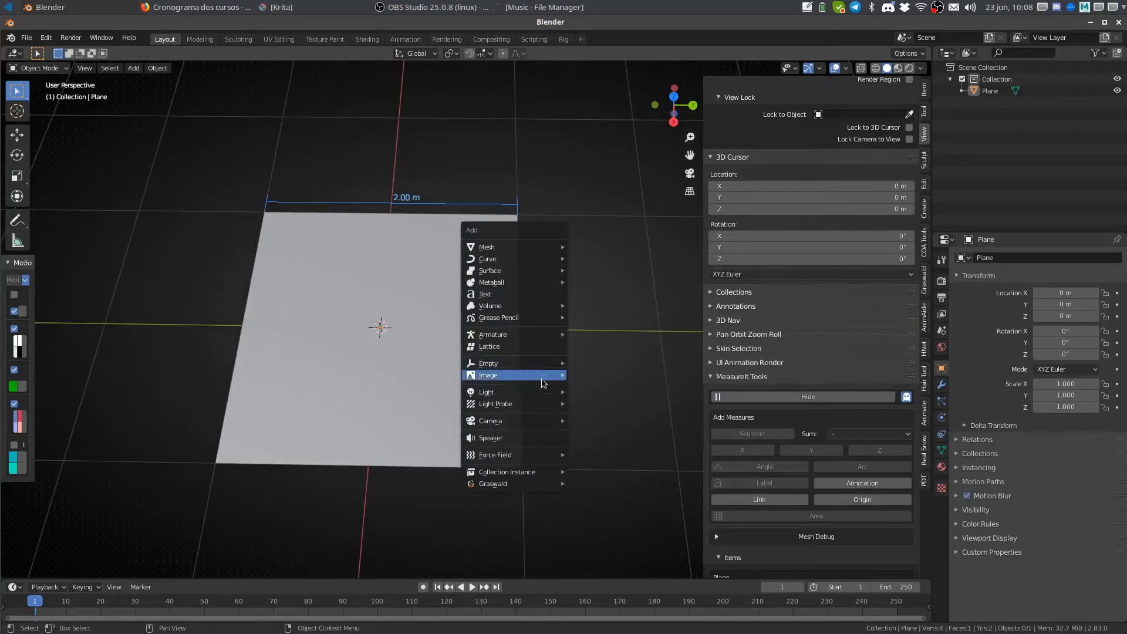
pyautogui.click(516, 421)
pyautogui.scroll(-10, 596, 370)
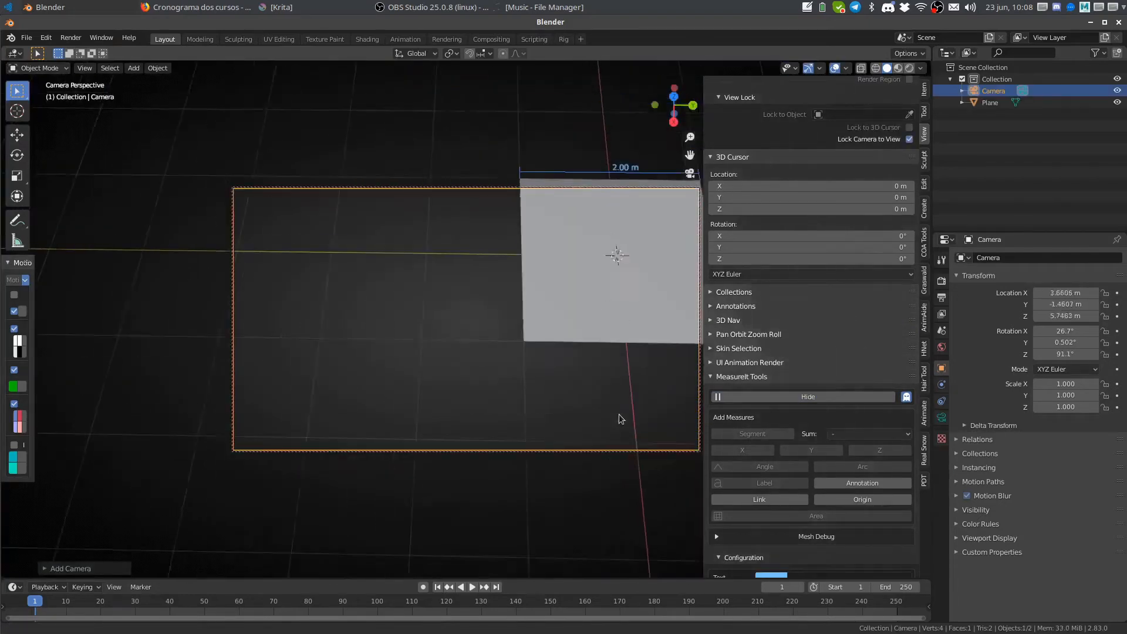
# - Frame the plane and its measurement inside the camera border while the camera is locked to the view
pyautogui.press('q')
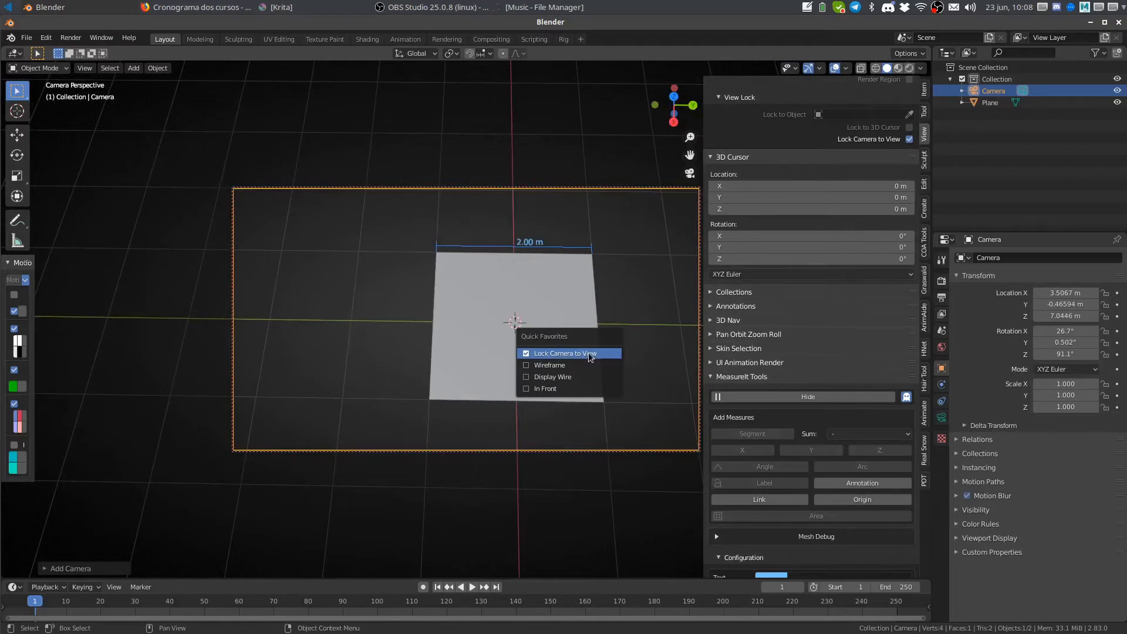
pyautogui.click(665, 226)
pyautogui.moveTo(644, 281); pyautogui.dragTo(637, 302, button='middle')
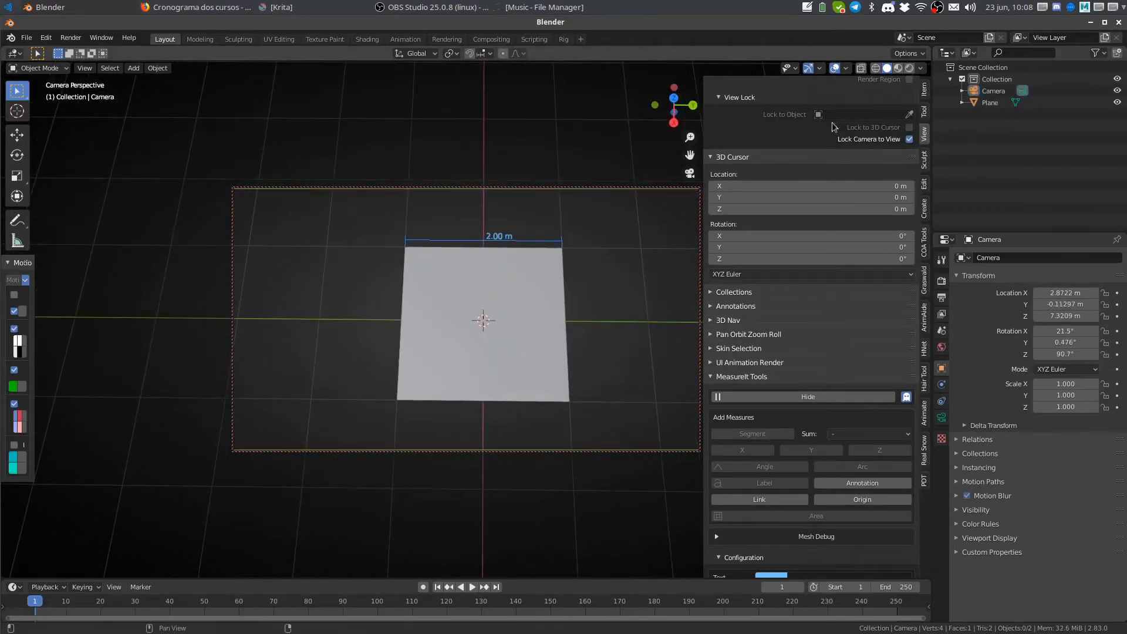
pyautogui.rightClick(907, 140)
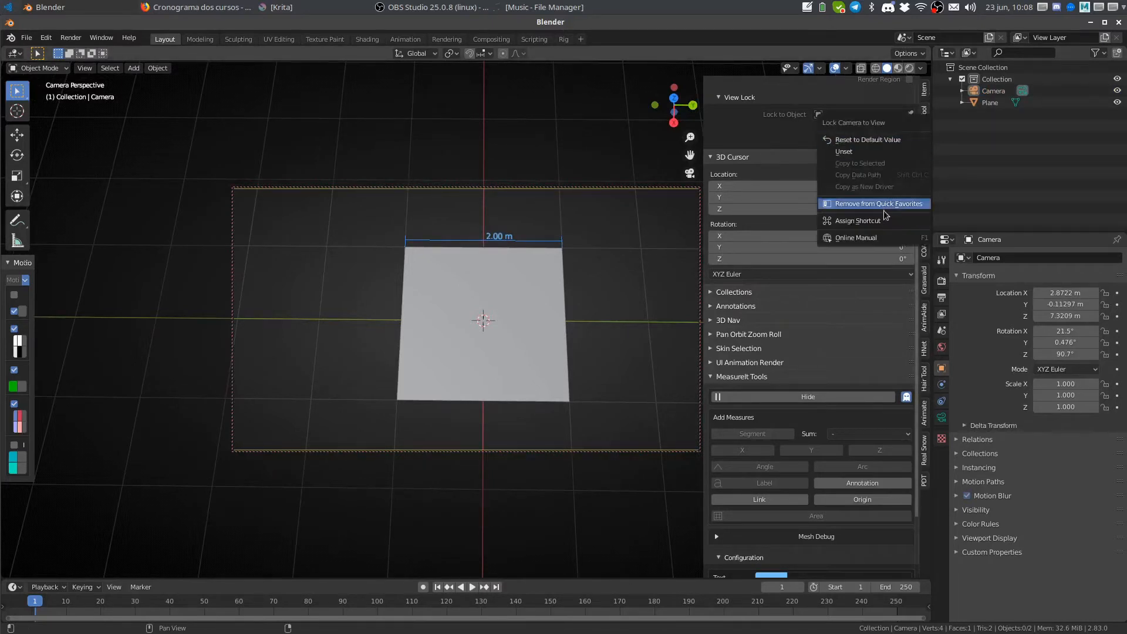
pyautogui.keyDown('shift'); pyautogui.moveTo(619, 351); pyautogui.dragTo(580, 368, button='middle'); pyautogui.keyUp('shift')
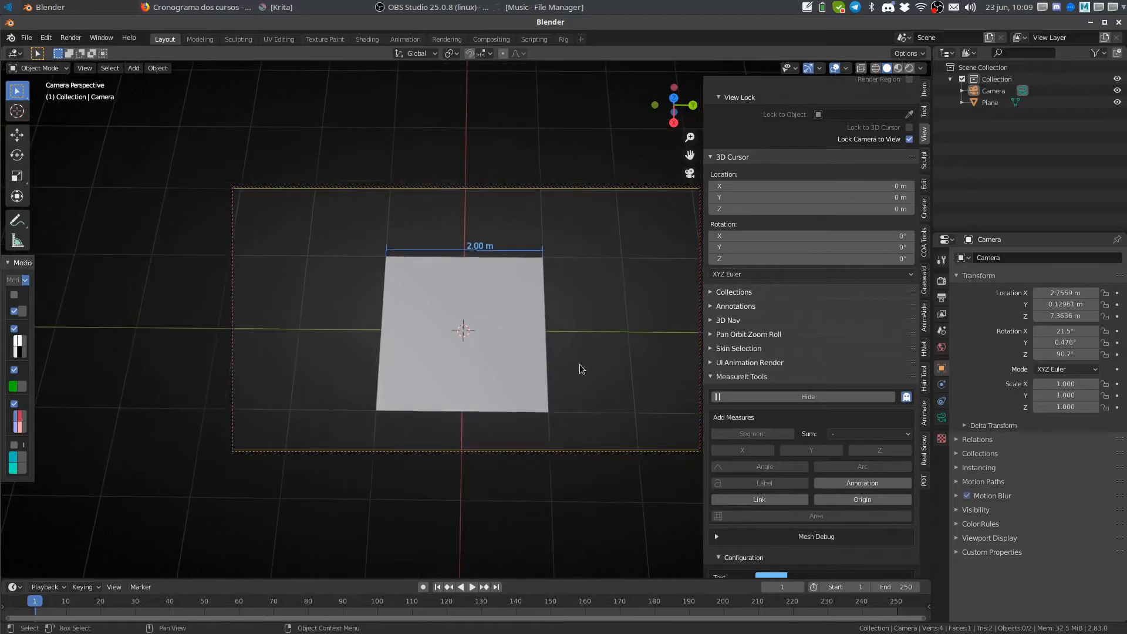
# - Set the Auto Tile Size target to 32 in the Cycles performance settings
pyautogui.click(941, 280)
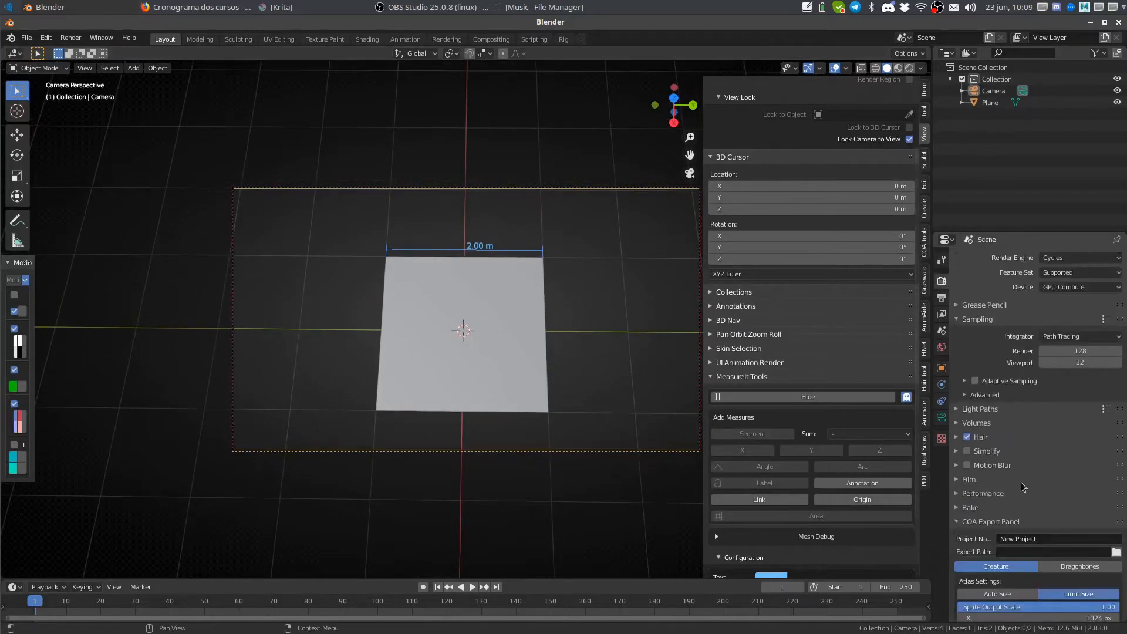
pyautogui.scroll(-5, 1010, 434)
pyautogui.click(989, 371)
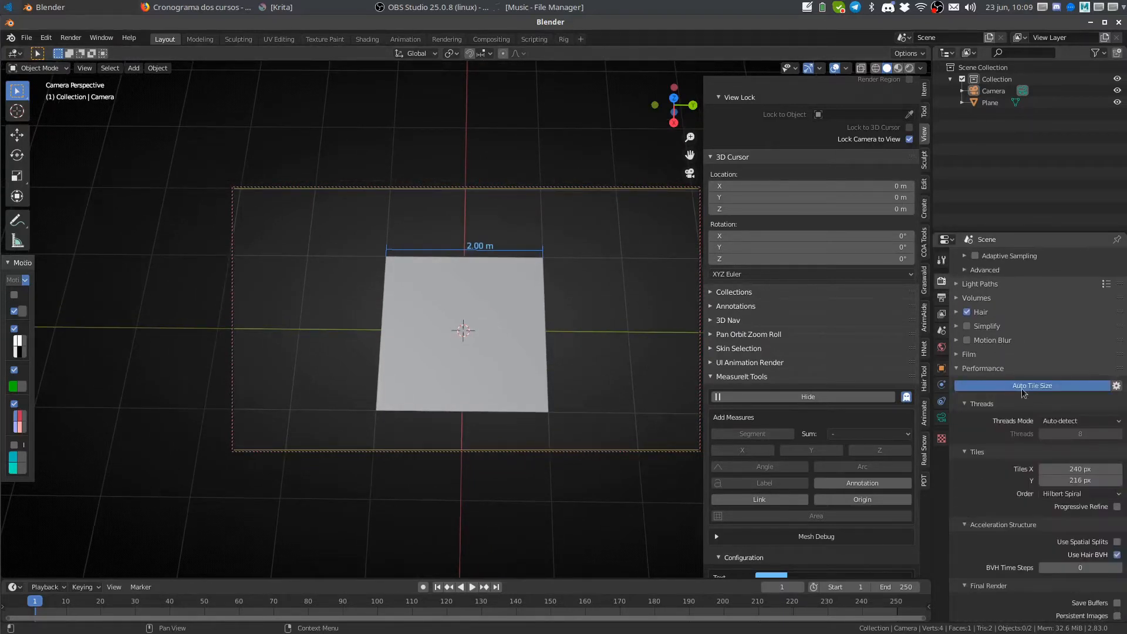
pyautogui.scroll(-2, 1064, 546)
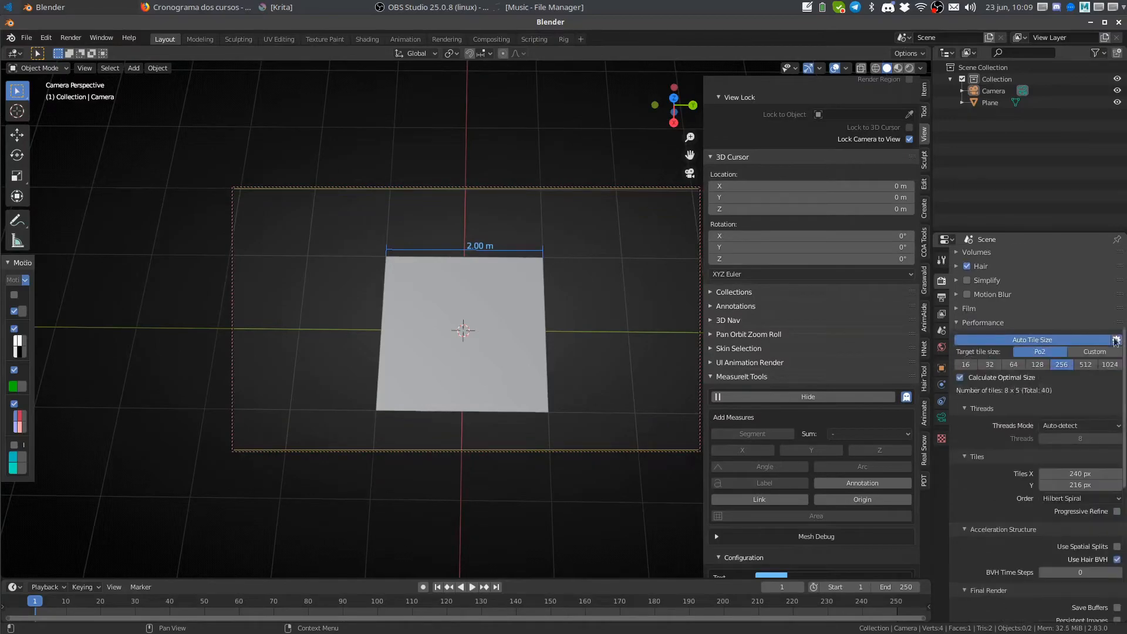
# - Test-render the camera view as a still image and close the render window
pyautogui.press('F12')
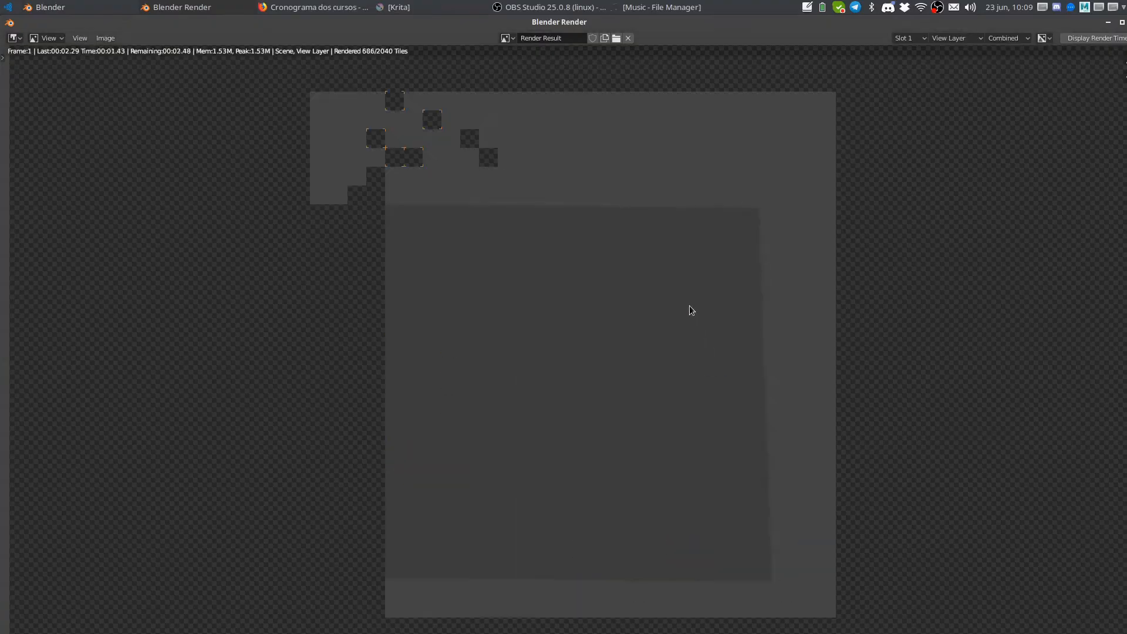
pyautogui.click(1119, 24)
pyautogui.click(1118, 22)
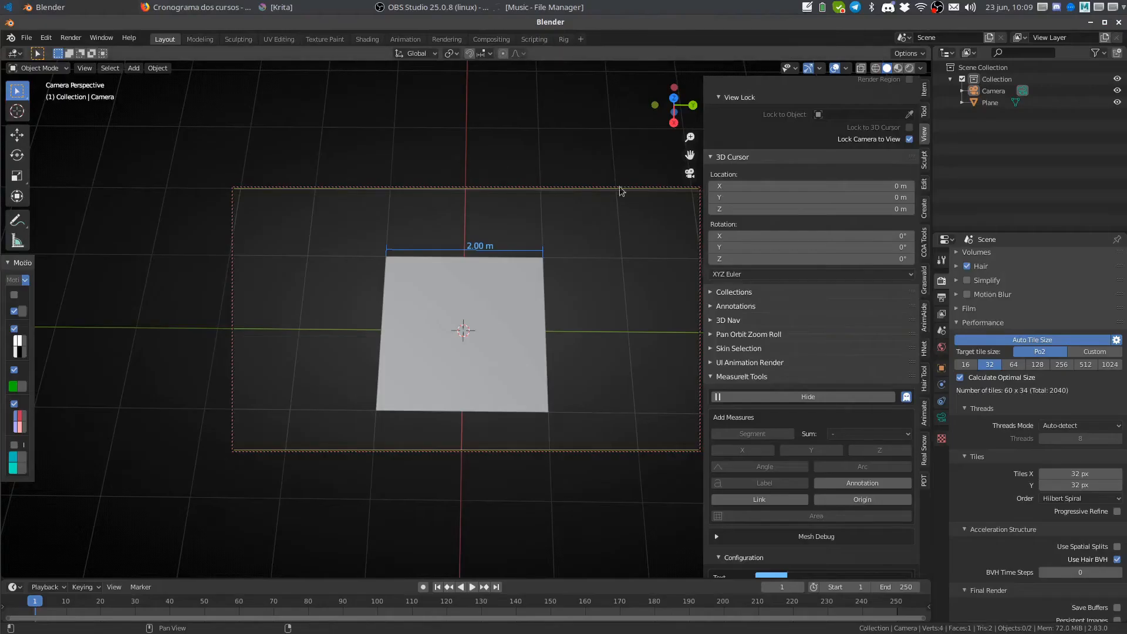
# - Expand the Render options within the MeasureIt configuration
pyautogui.scroll(-3, 810, 547)
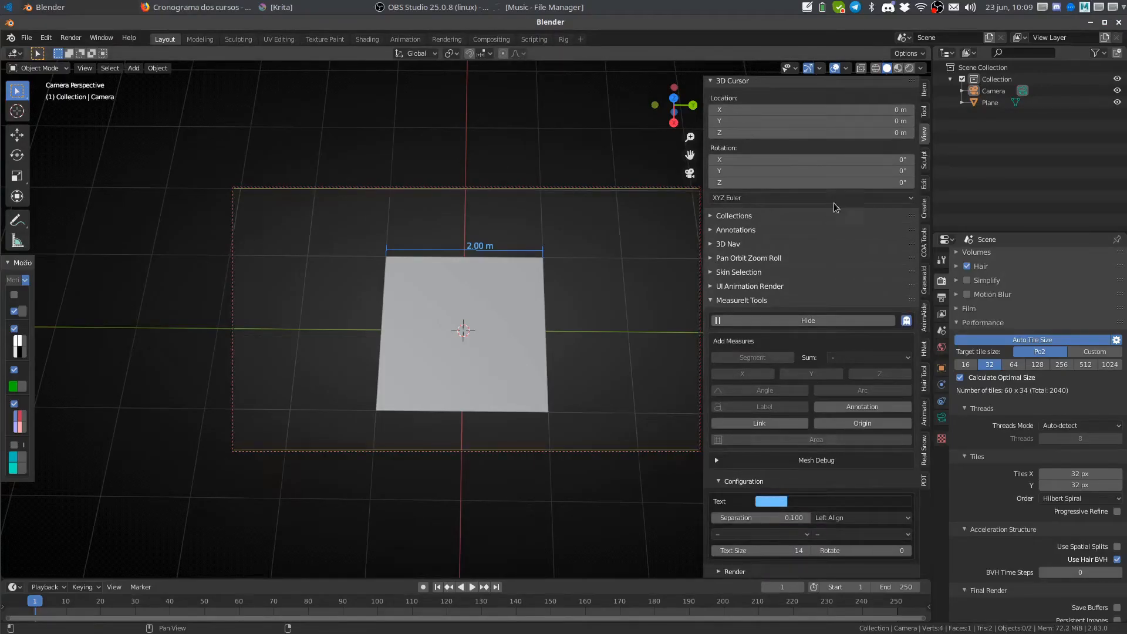
pyautogui.click(750, 576)
pyautogui.scroll(-4, 751, 573)
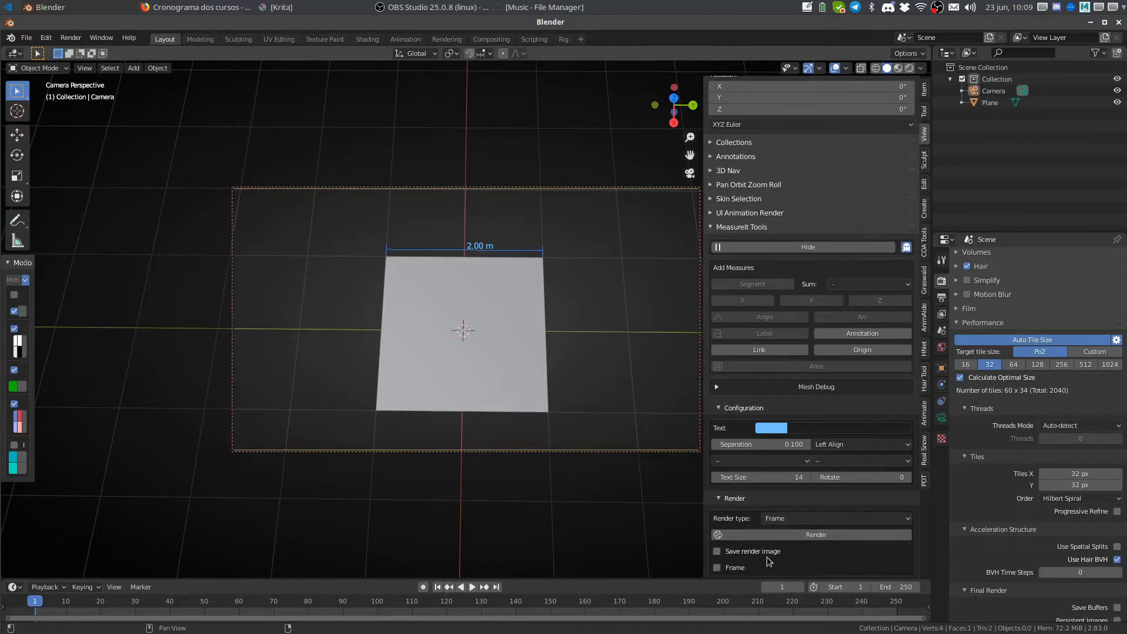
# - Save the scene over untitled.blend in the Music folder and set that folder as the render output path
pyautogui.hotkey('ctrl', 's')
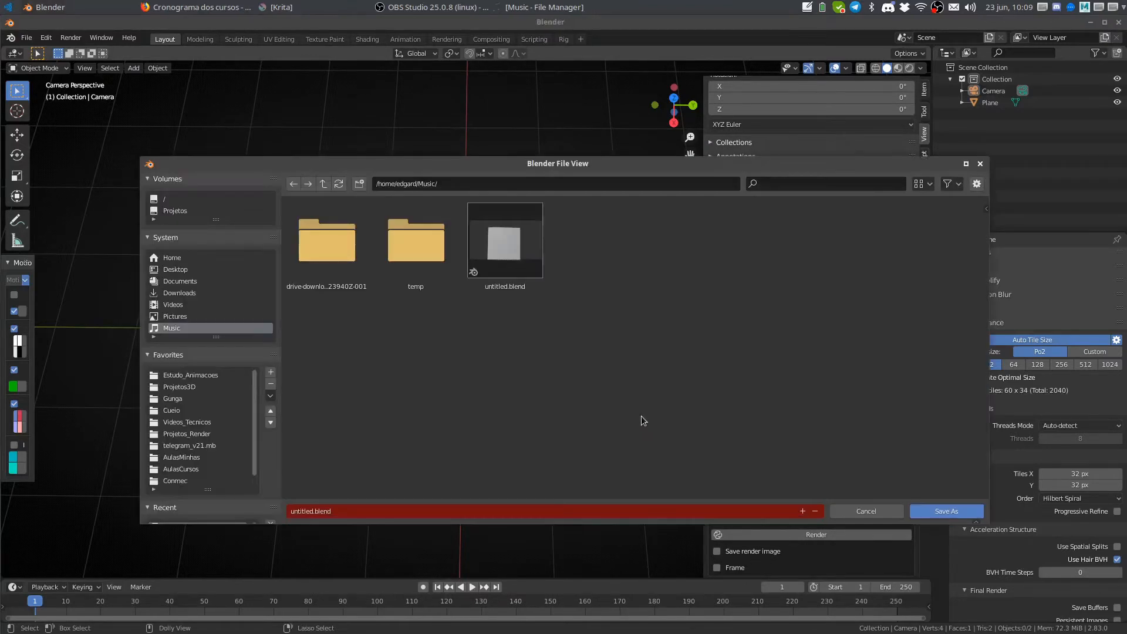
pyautogui.doubleClick(509, 270)
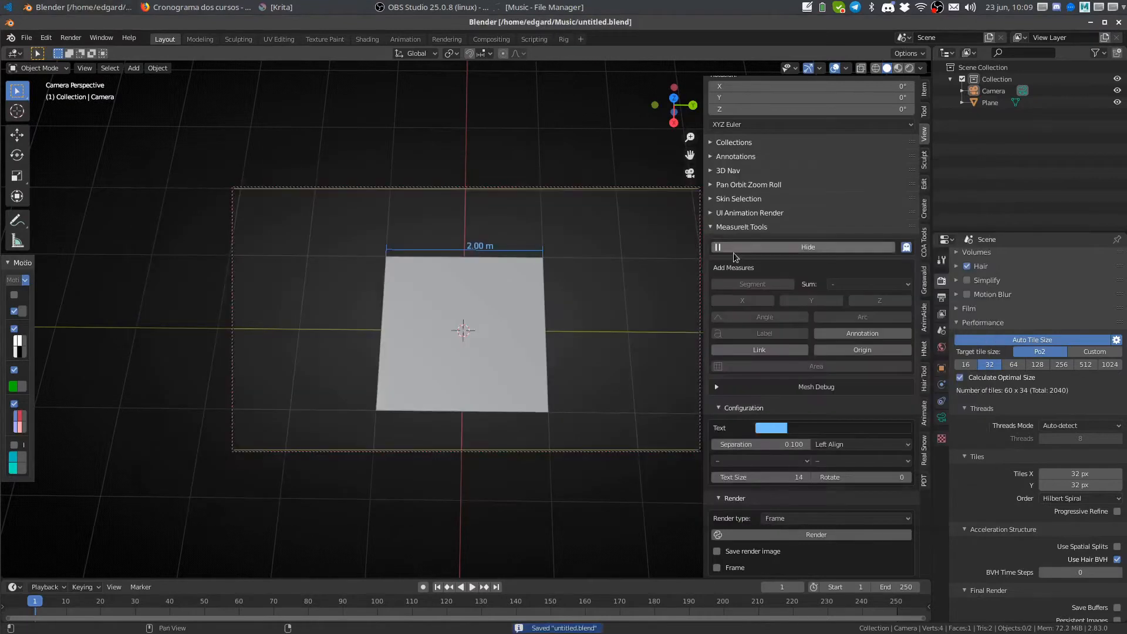
pyautogui.scroll(6, 985, 329)
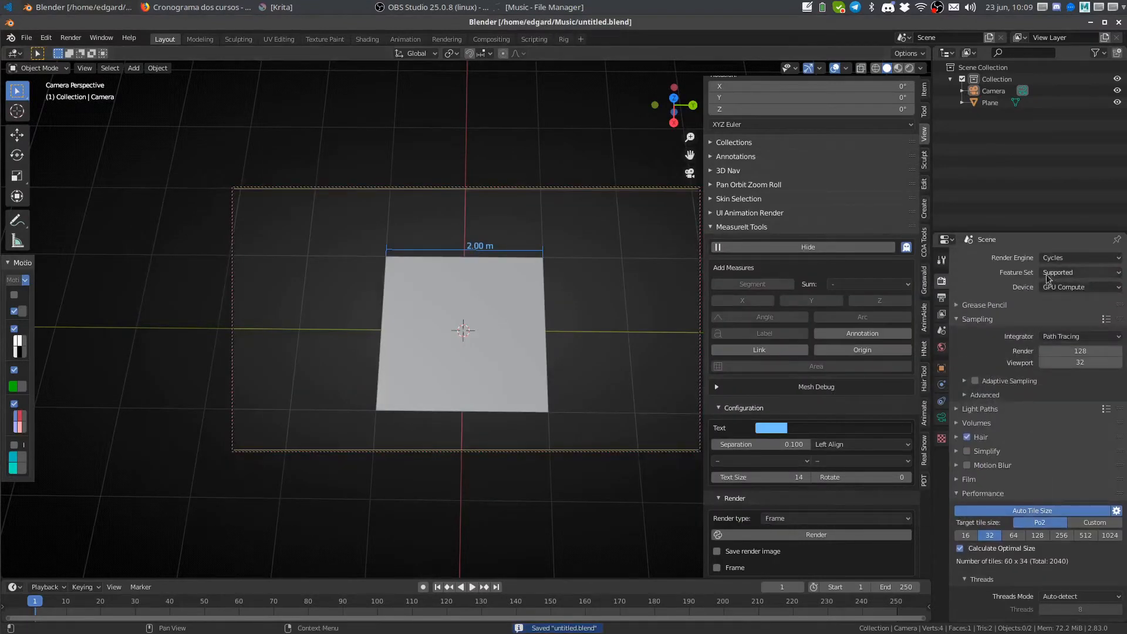
pyautogui.click(941, 298)
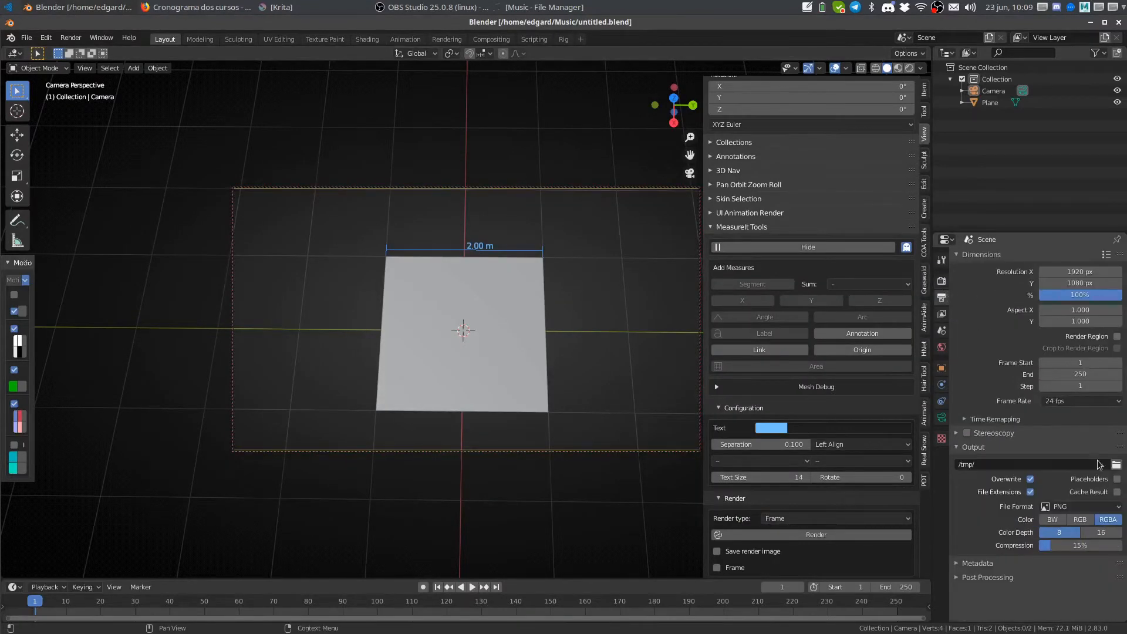
pyautogui.click(1115, 465)
pyautogui.click(219, 445)
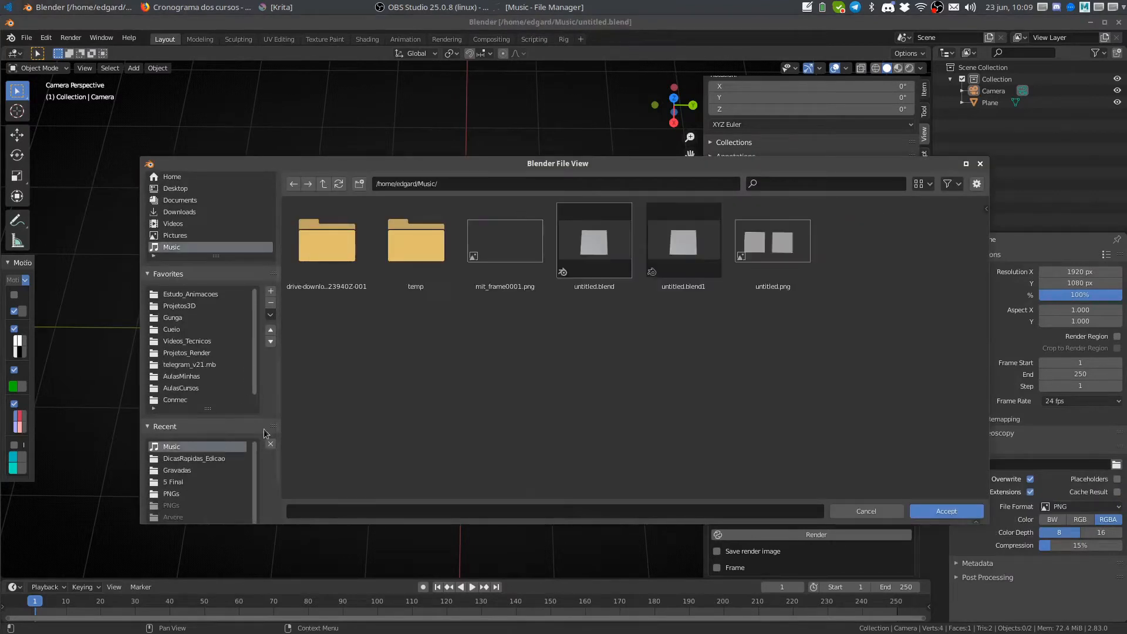
pyautogui.click(946, 510)
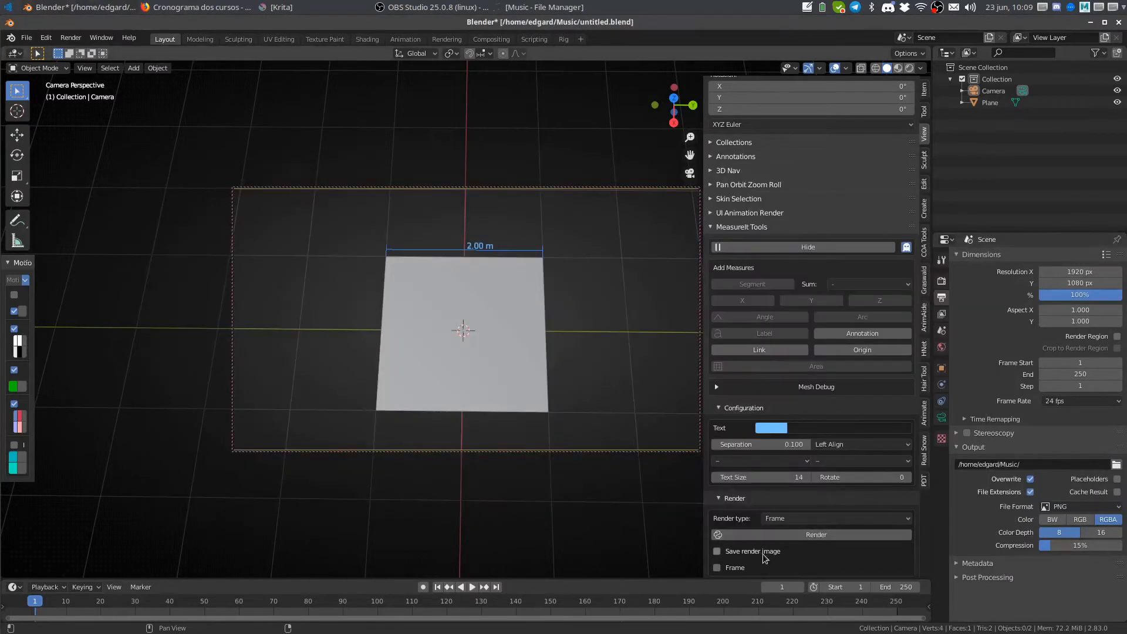
# - Render the MeasureIt measurements with Save render image enabled, and inspect mit_frame0001.png in the Music folder before returning to Blender
pyautogui.click(811, 534)
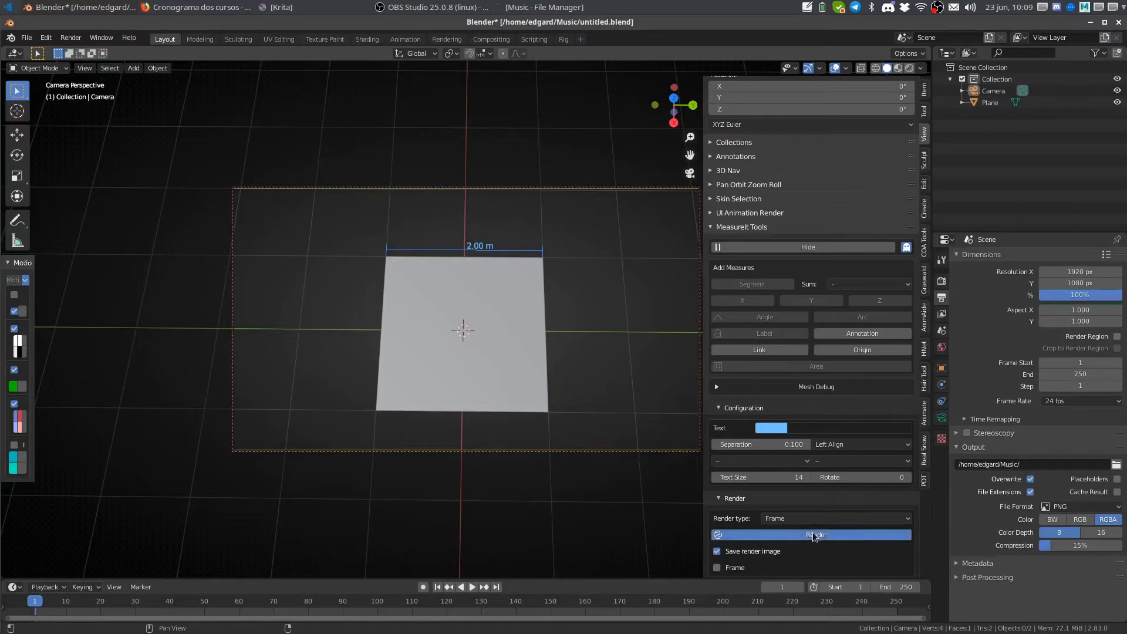
pyautogui.hotkey('alt', 'Tab')
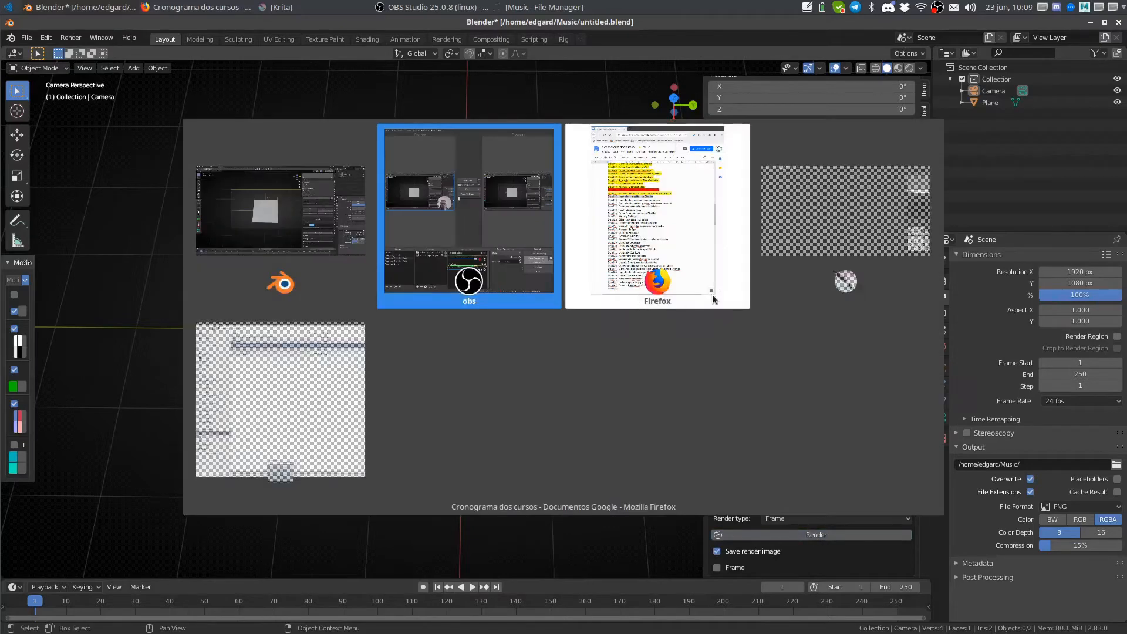
pyautogui.hotkey('alt', 'Tab')
pyautogui.hotkey('alt', 'Tab')
pyautogui.hotkey('alt', 'Tab')
pyautogui.doubleClick(532, 124)
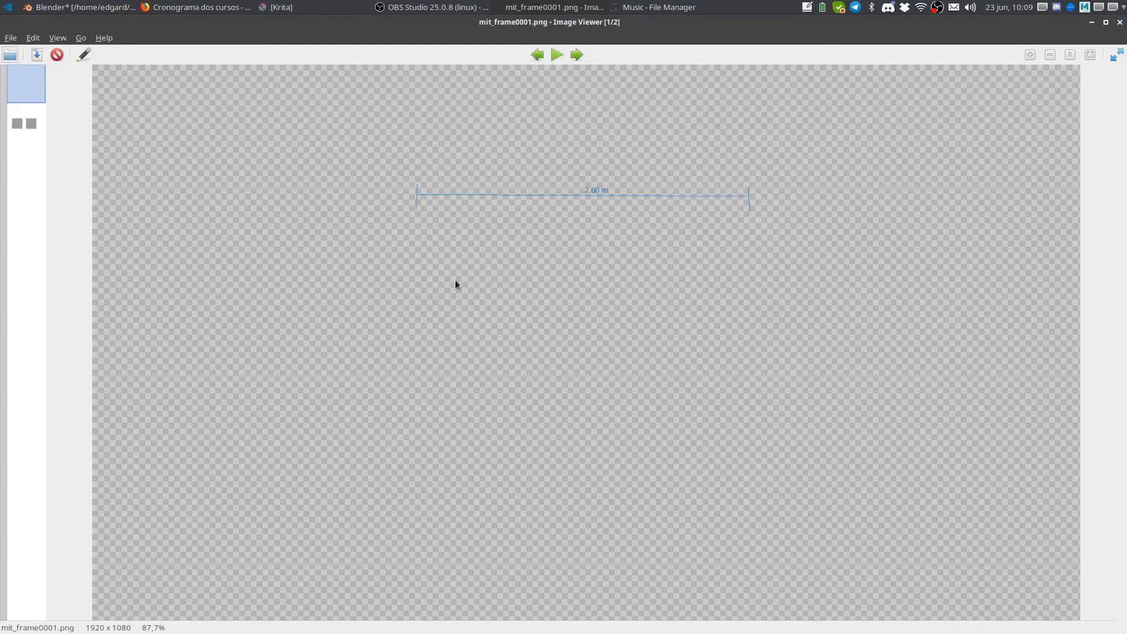
pyautogui.click(1120, 23)
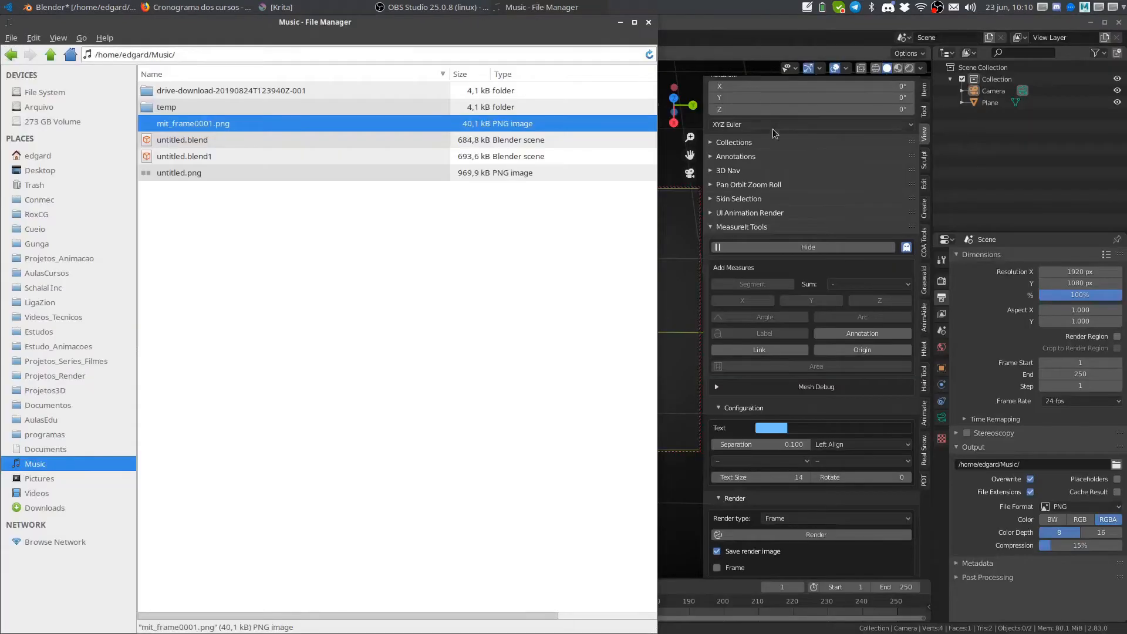
pyautogui.click(618, 25)
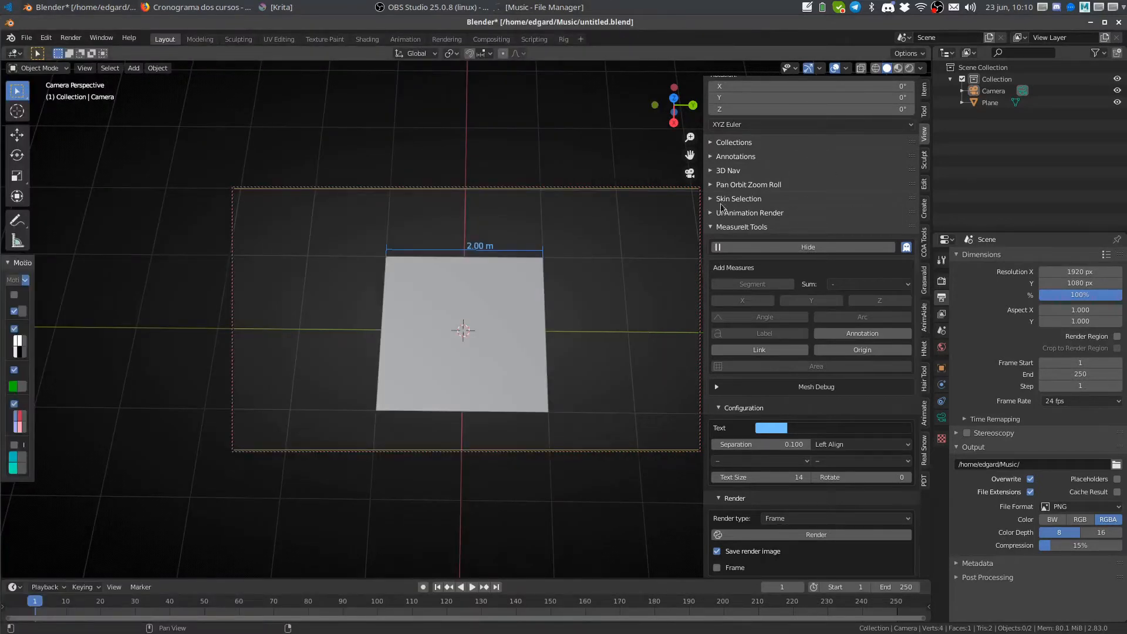
# - Brighten the World background color to a light grey
pyautogui.click(941, 368)
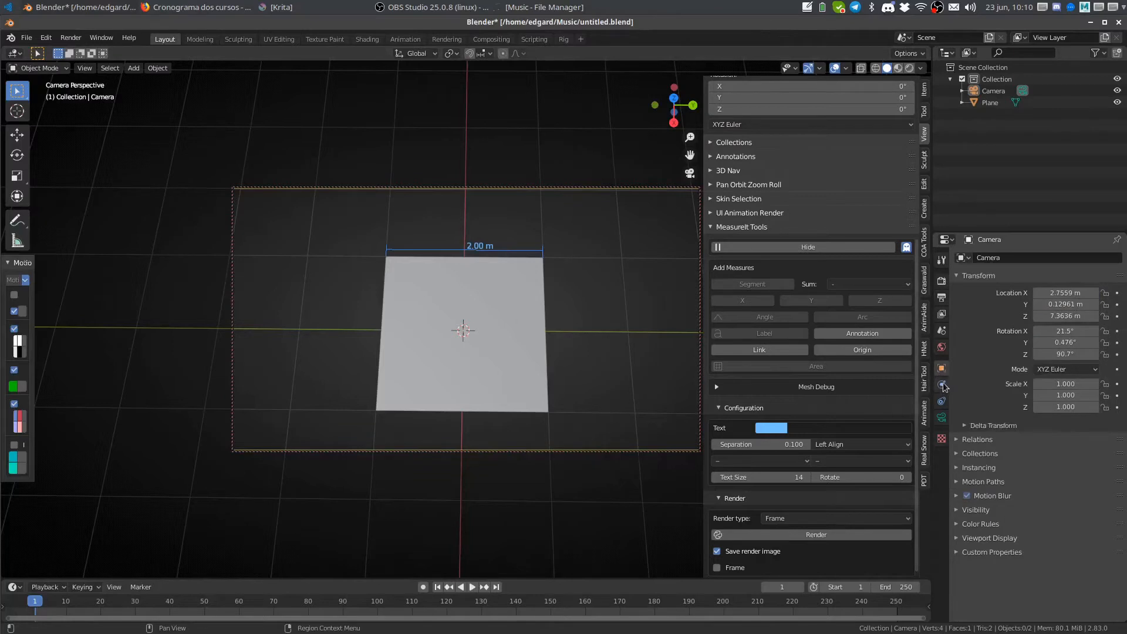
pyautogui.click(942, 347)
pyautogui.click(1077, 329)
pyautogui.click(1102, 182)
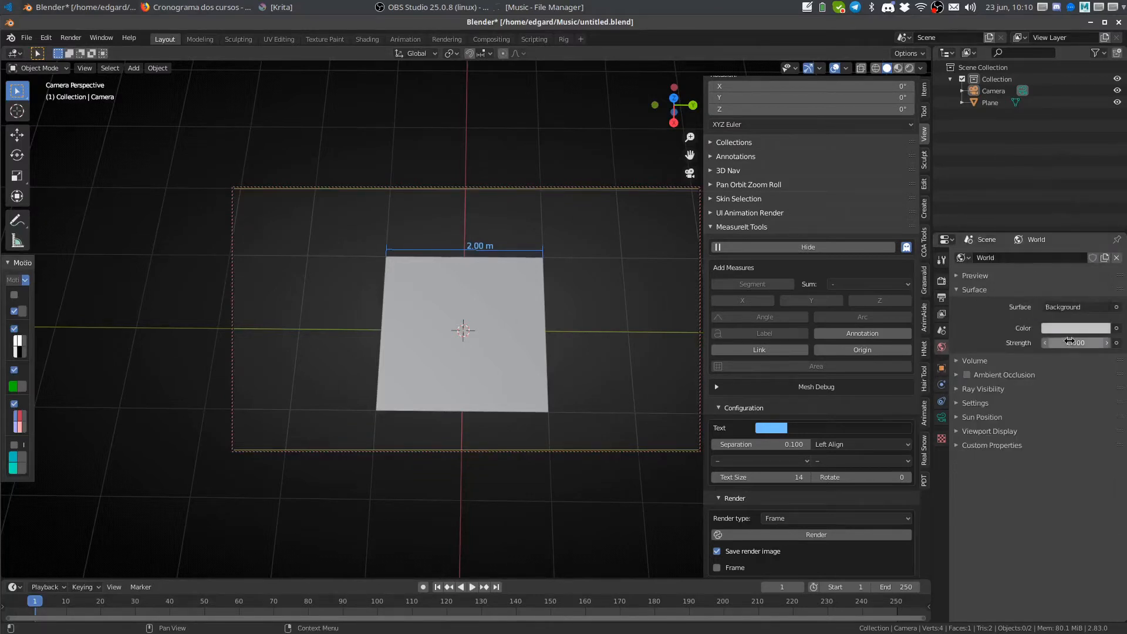
# - Enable the Transparent option in the Cycles Film settings
pyautogui.click(941, 281)
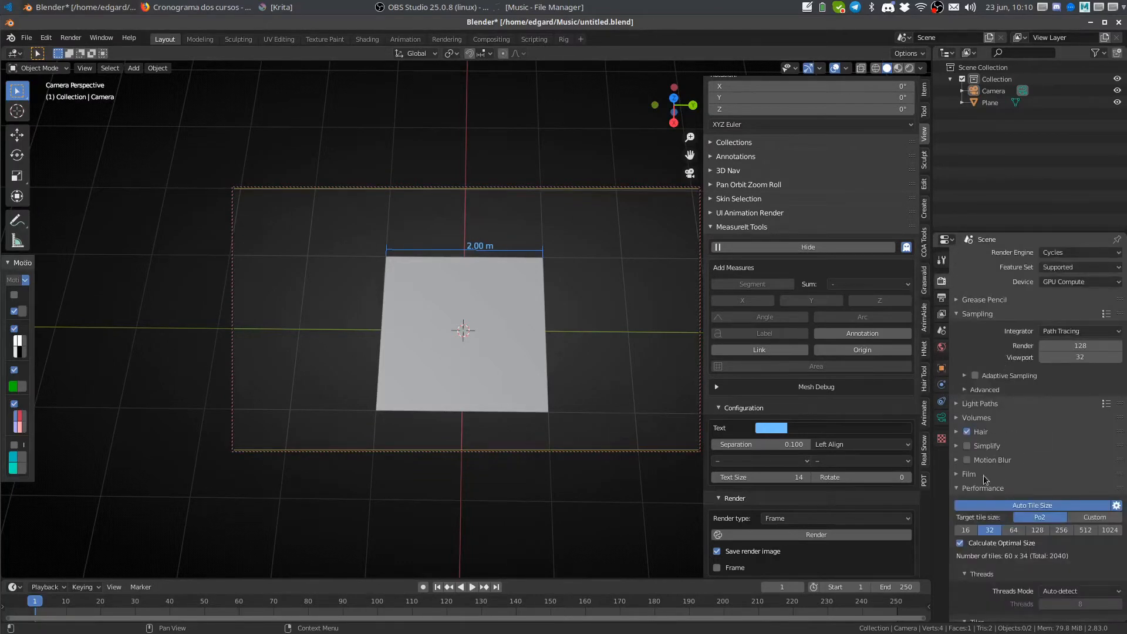
pyautogui.click(998, 475)
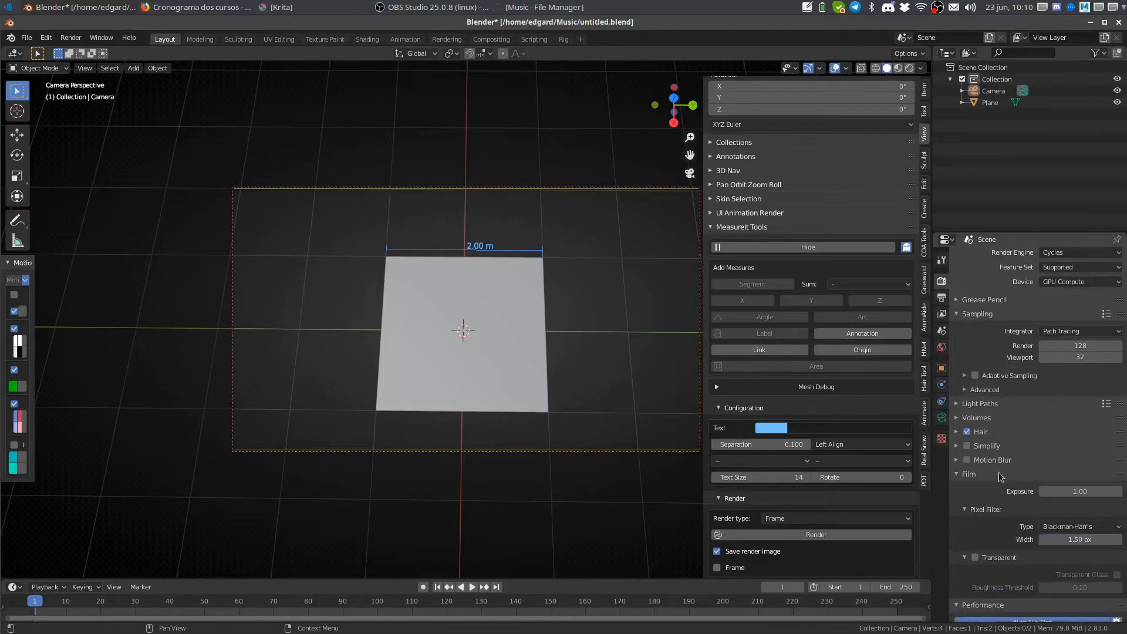
pyautogui.click(974, 557)
# - Render the camera view and save the result as untitled.png in the Music folder, overwriting the existing image
pyautogui.press('F12')
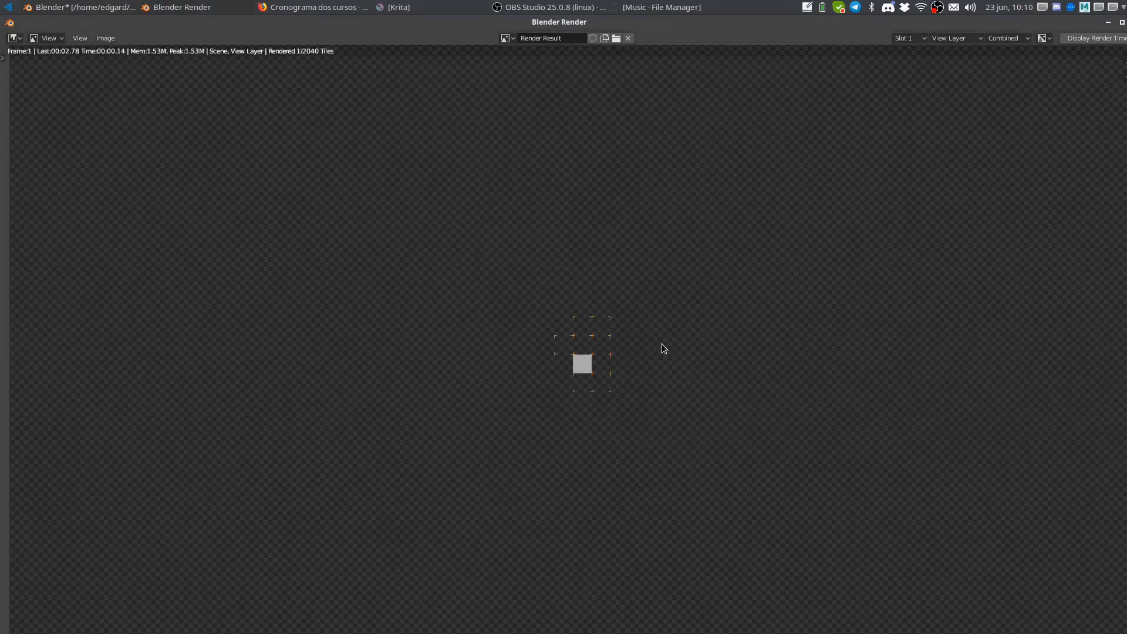
pyautogui.hotkey('shift', 'alt', 's')
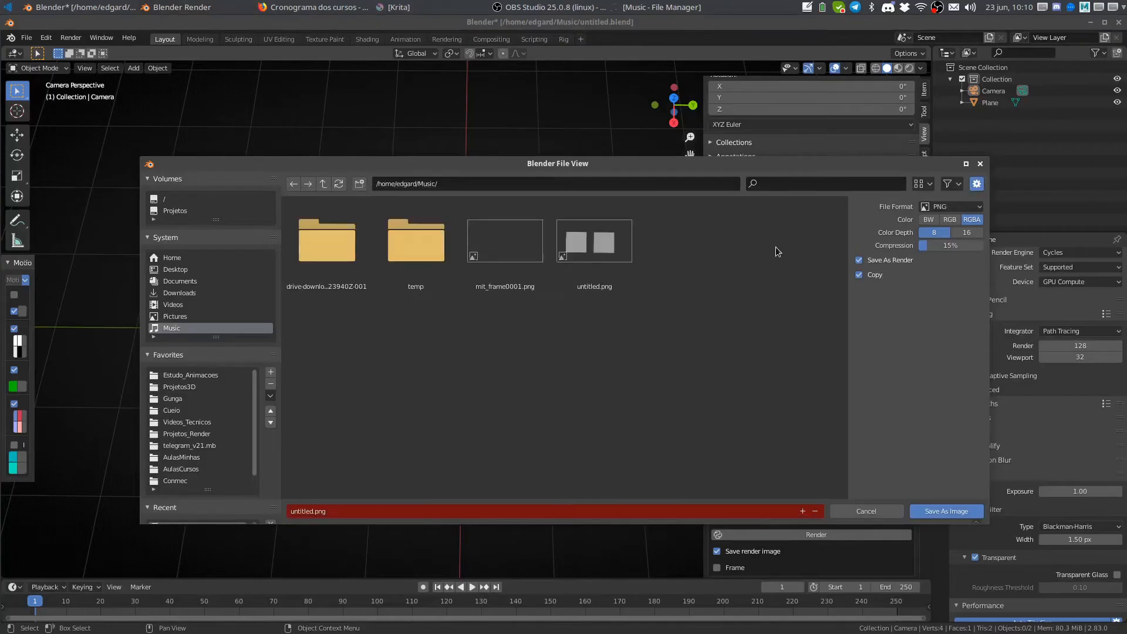
pyautogui.press('Return')
# - Switch to the file manager and compare mit_frame0001.png with untitled.png in the image viewer, closing it when finished
pyautogui.hotkey('alt', 'Tab')
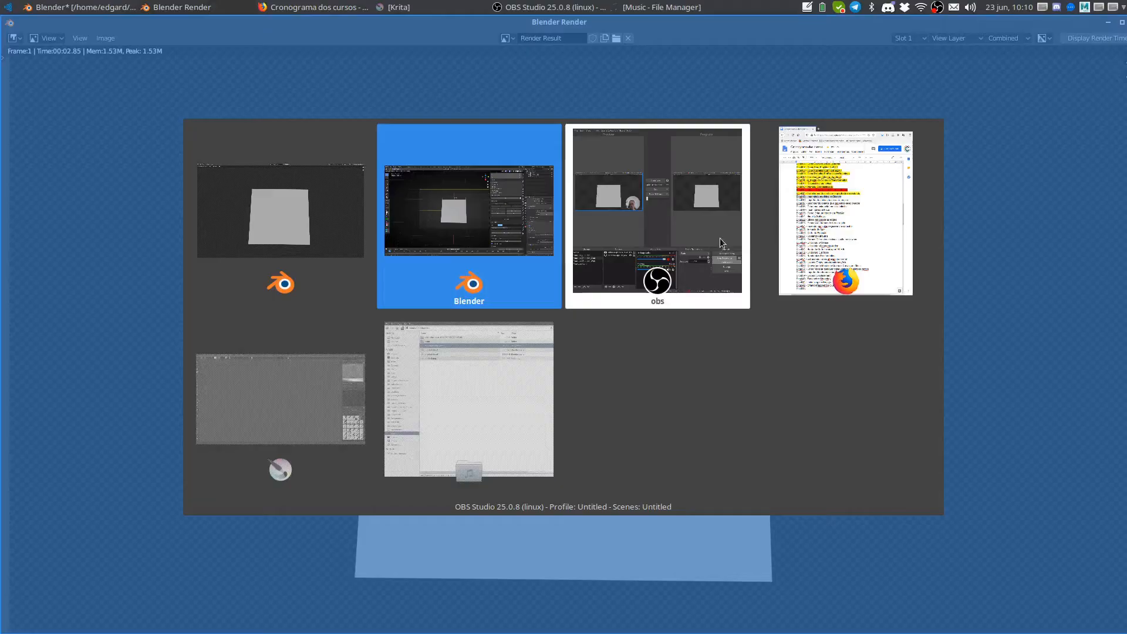
pyautogui.click(499, 387)
pyautogui.doubleClick(527, 128)
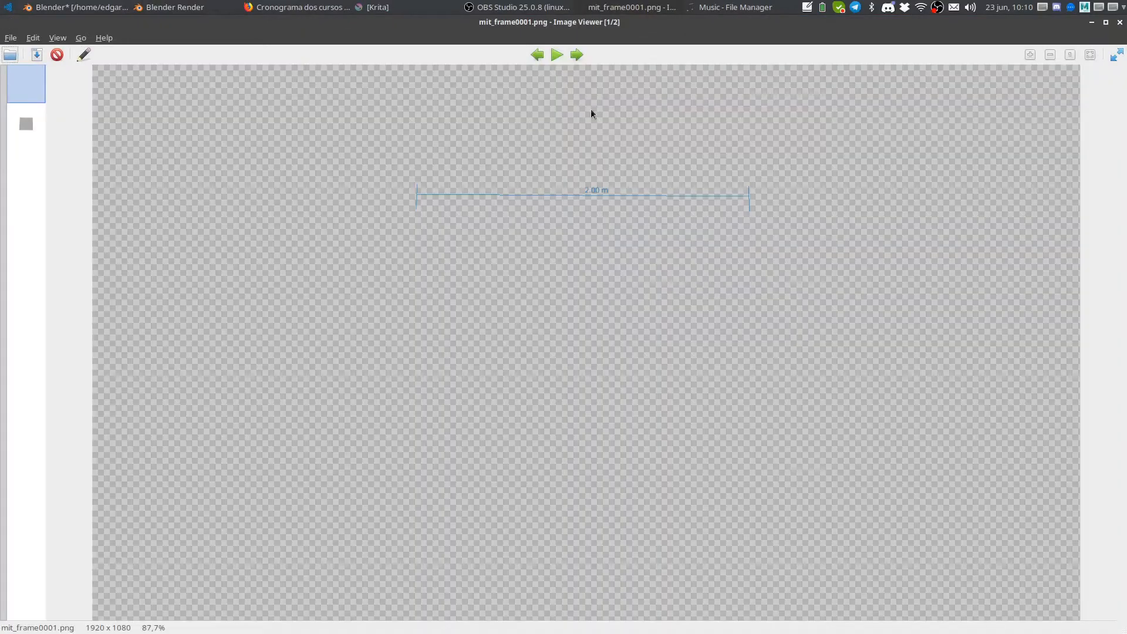
pyautogui.press('Right')
pyautogui.press('Left')
pyautogui.press('Right')
pyautogui.press('Left')
pyautogui.press('Right')
pyautogui.press('Escape')
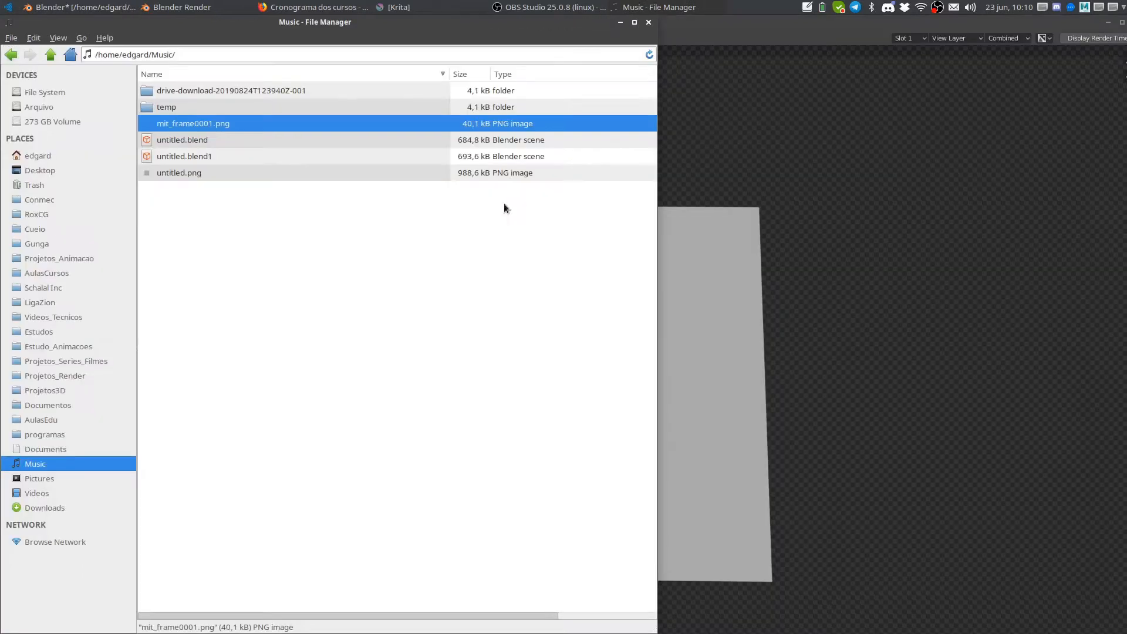
# - Open mit_frame0001.png from the Music folder in Krita
pyautogui.rightClick(531, 128)
pyautogui.moveTo(581, 146)
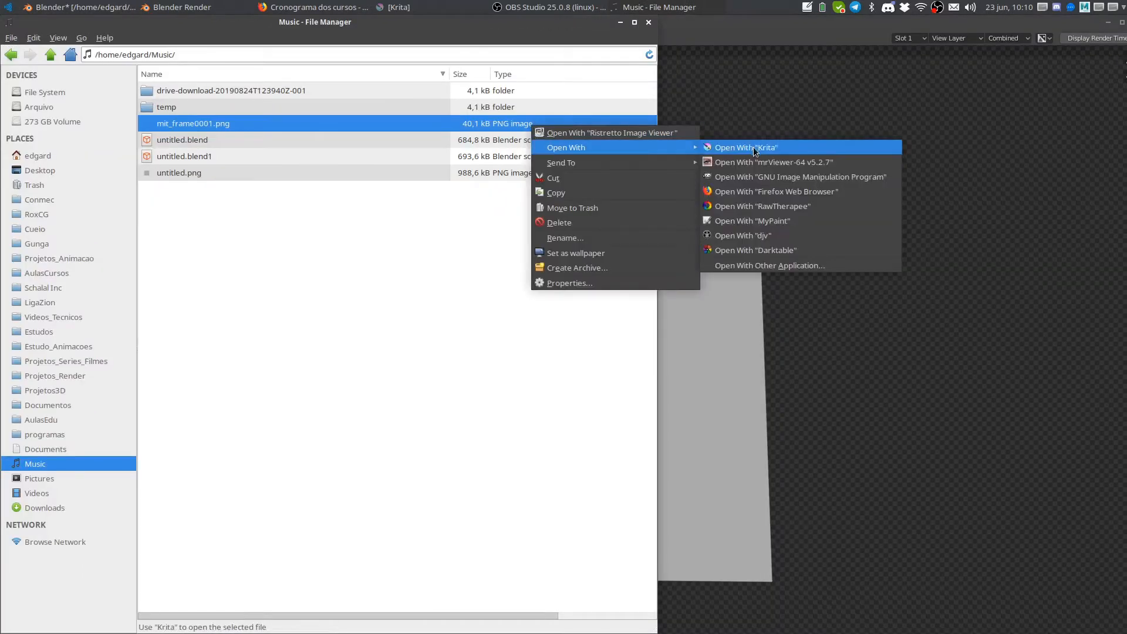
pyautogui.click(752, 147)
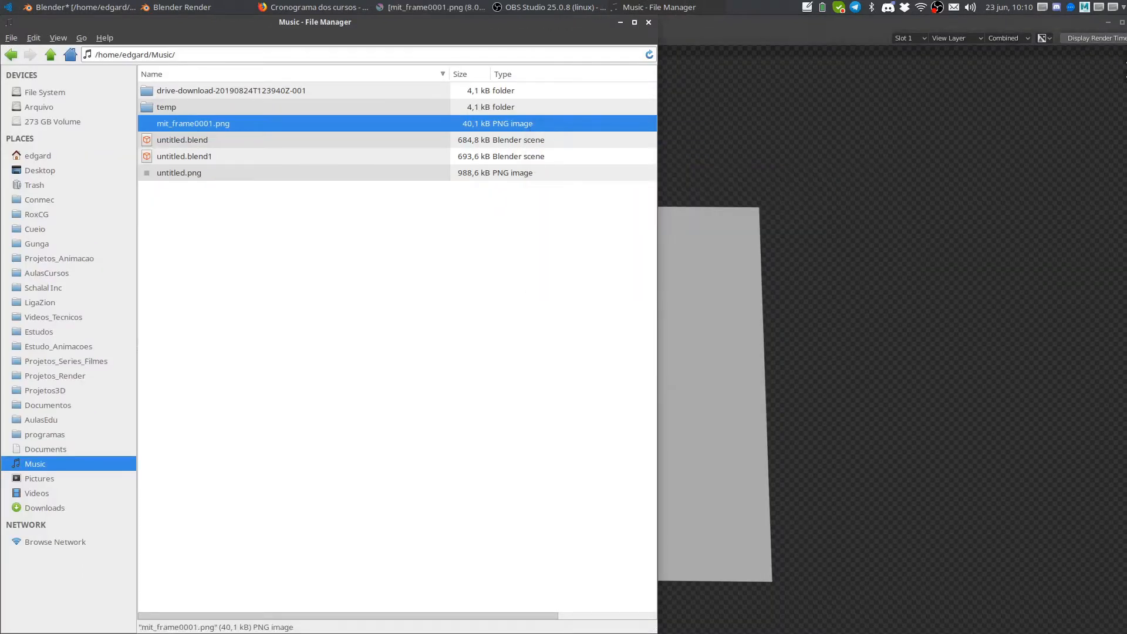
# - Insert untitled.png from the Music folder into the open Krita image as a new file layer
pyautogui.click(387, 173)
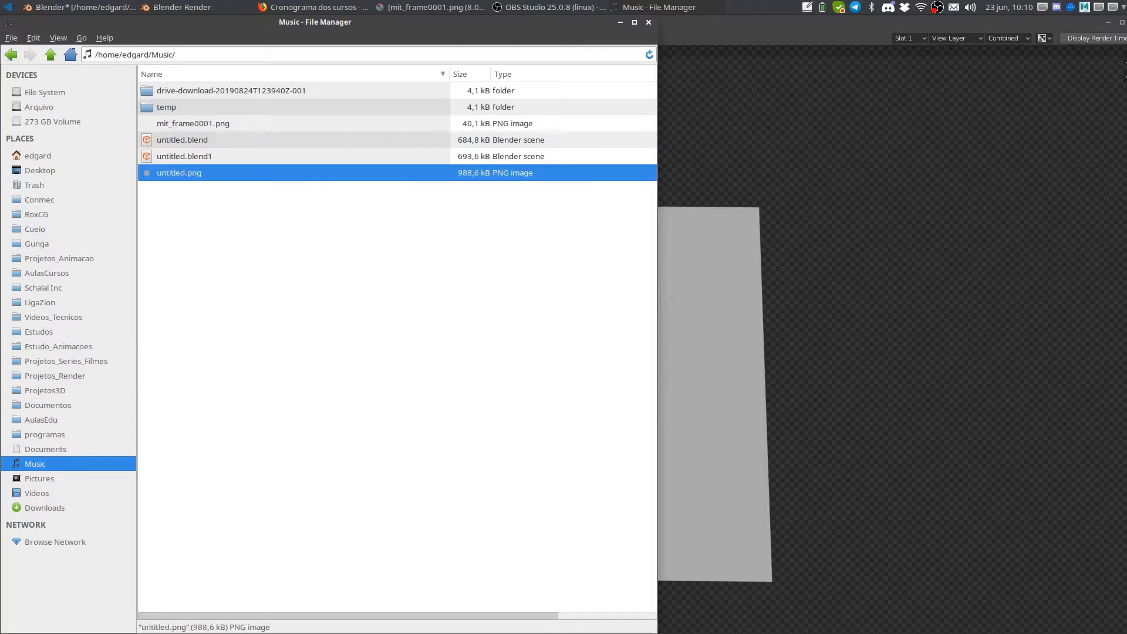
pyautogui.hotkey('alt', 'Tab')
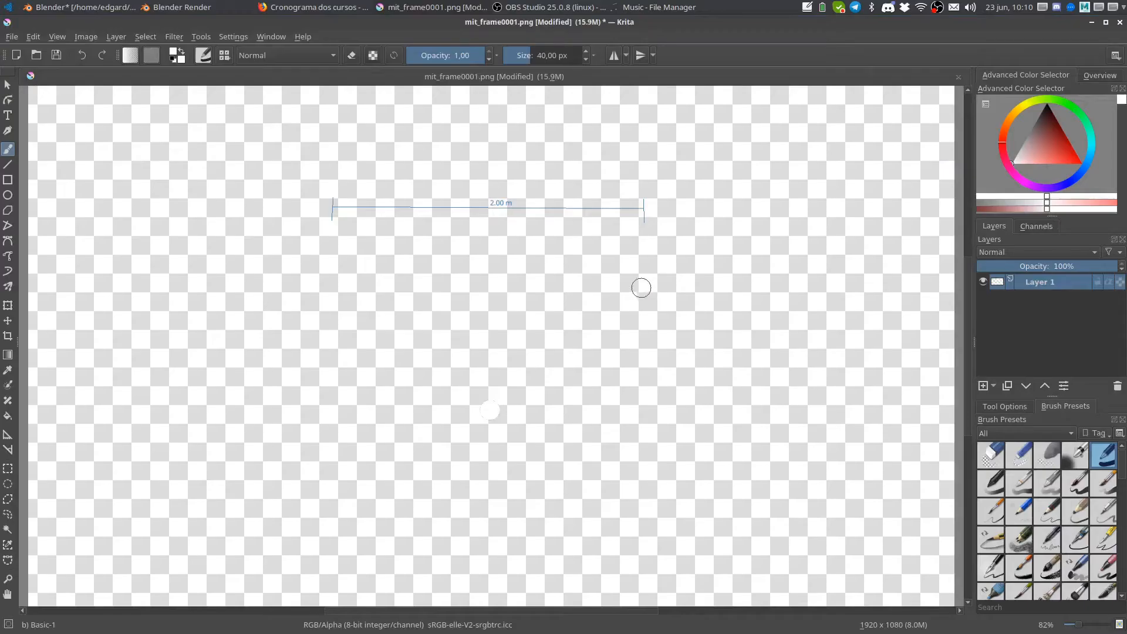
pyautogui.hotkey('alt', 'Tab')
pyautogui.moveTo(411, 173); pyautogui.dragTo(864, 375)
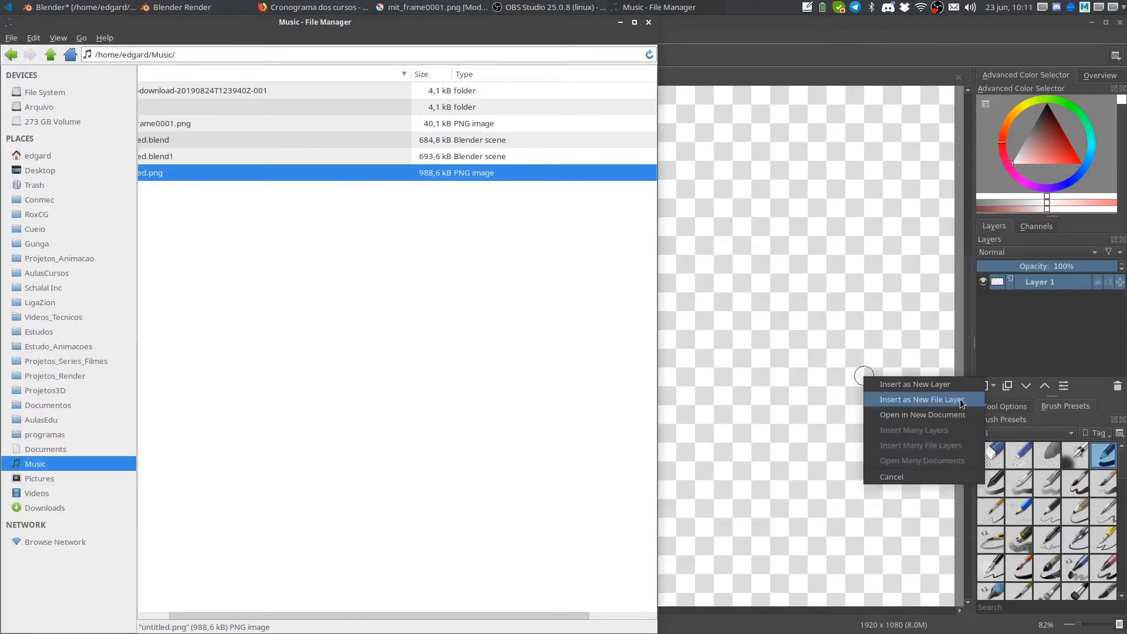
pyautogui.click(962, 404)
pyautogui.click(1022, 39)
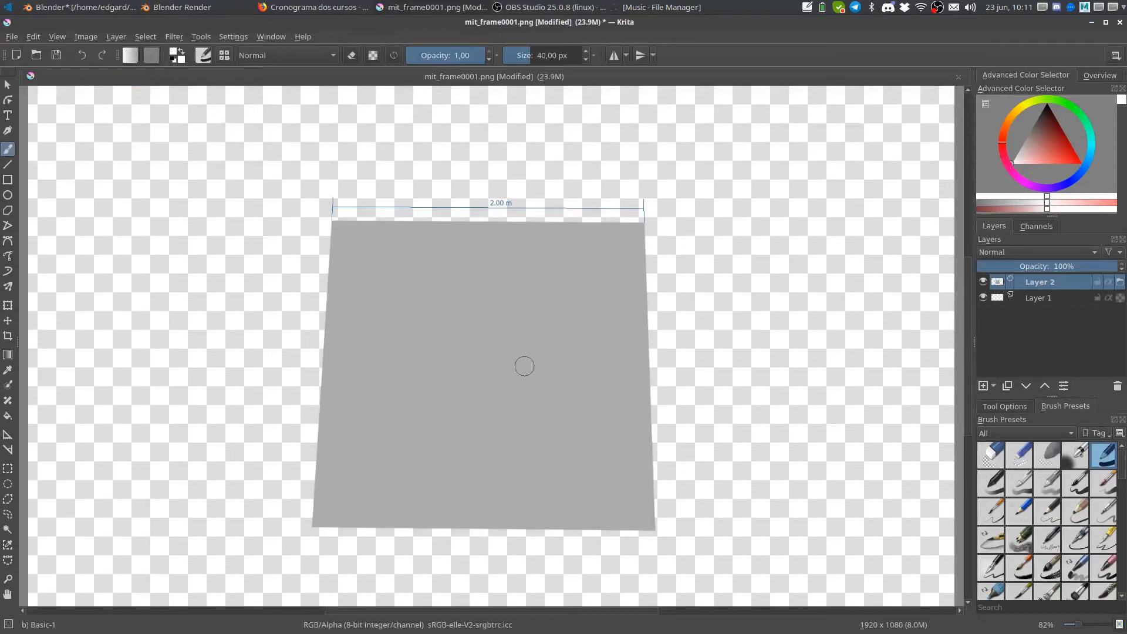
# - Switch back to Blender and review the MeasureIt render type and the scene's output settings
pyautogui.hotkey('alt', 'Tab')
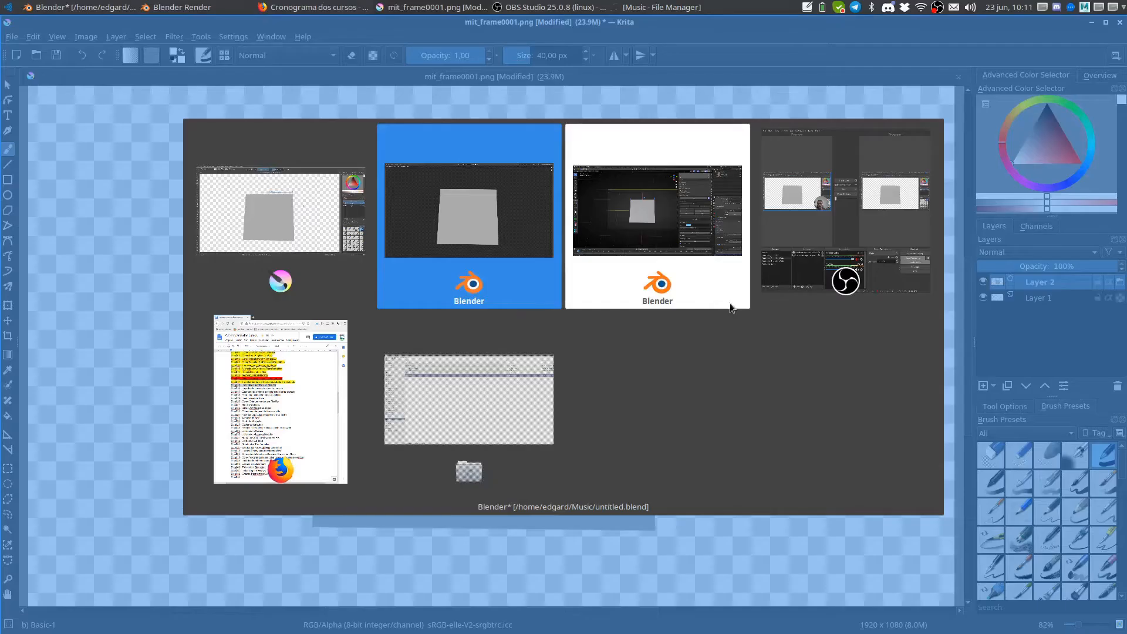
pyautogui.click(824, 237)
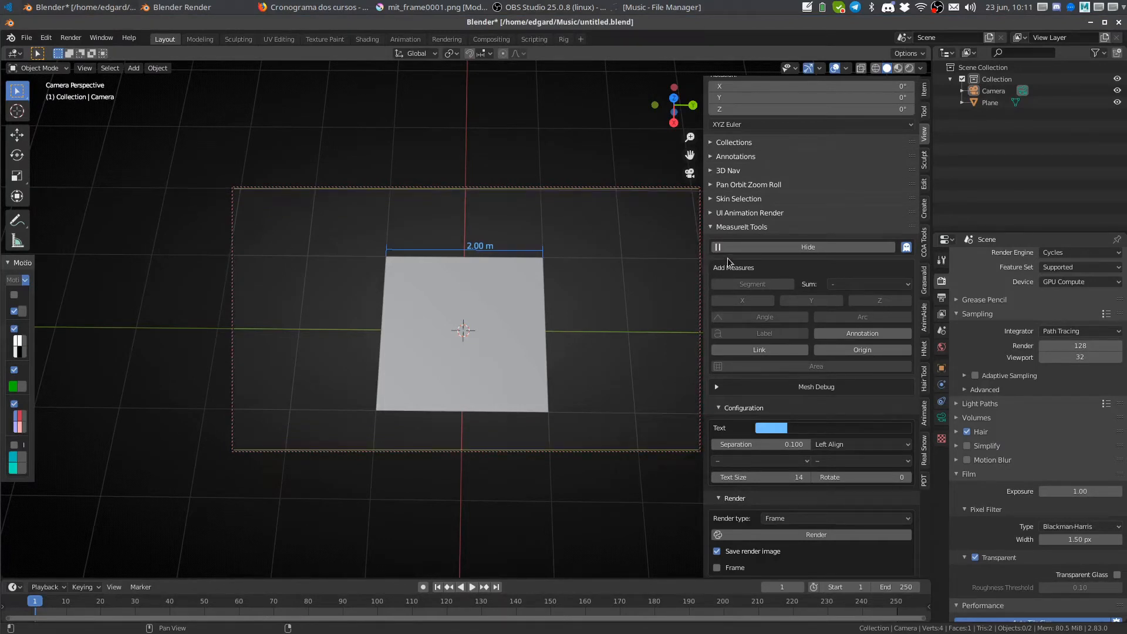
pyautogui.moveTo(727, 258); pyautogui.dragTo(758, 270, button='middle')
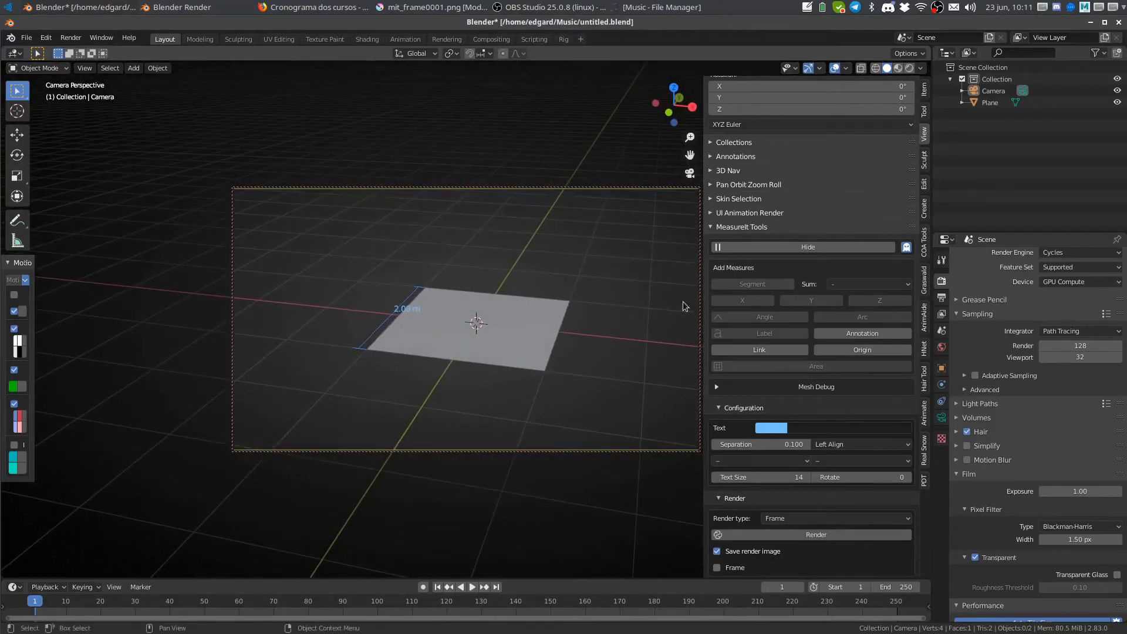
pyautogui.click(825, 519)
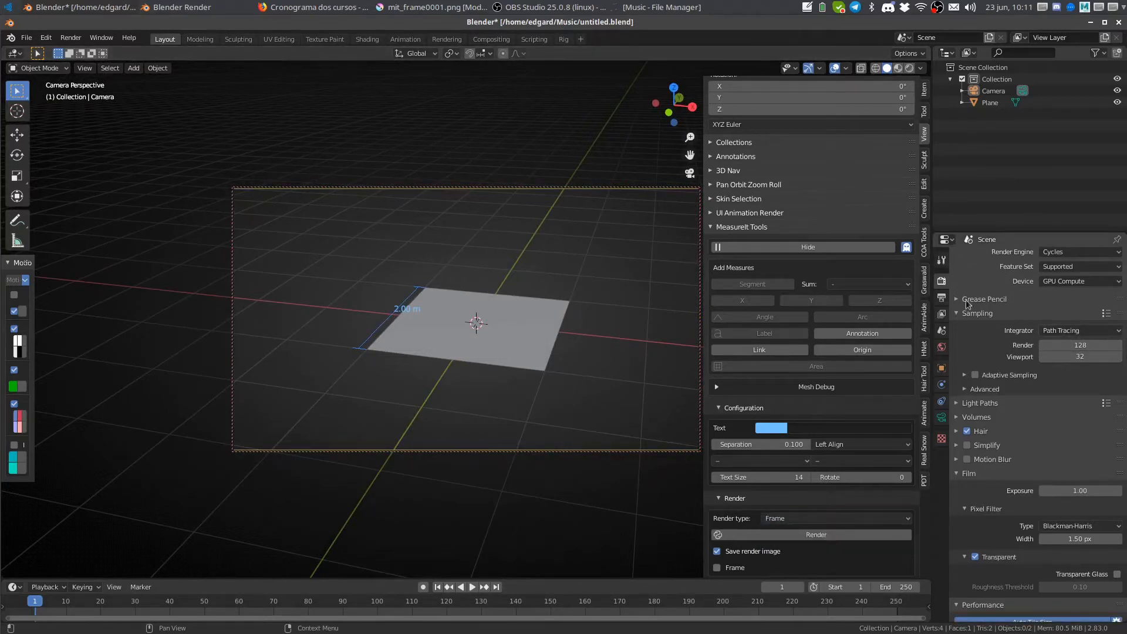
pyautogui.click(942, 298)
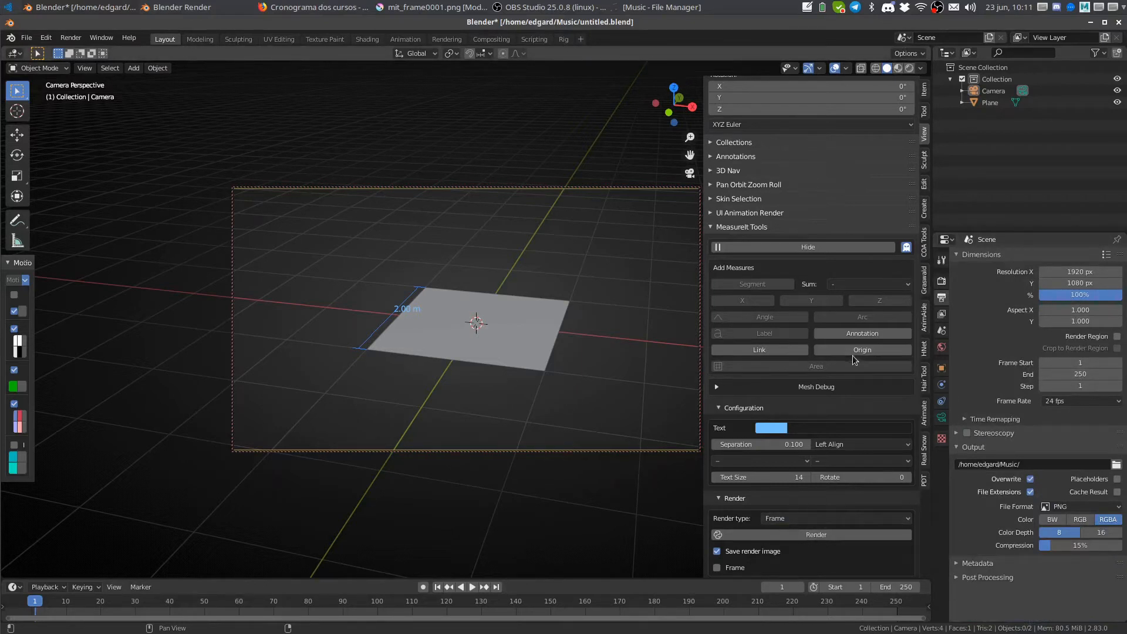
# - Add a MeasureIt segment between two diagonally opposite corner vertices of the plane
pyautogui.moveTo(694, 364); pyautogui.dragTo(568, 310, button='middle')
pyautogui.click(544, 266)
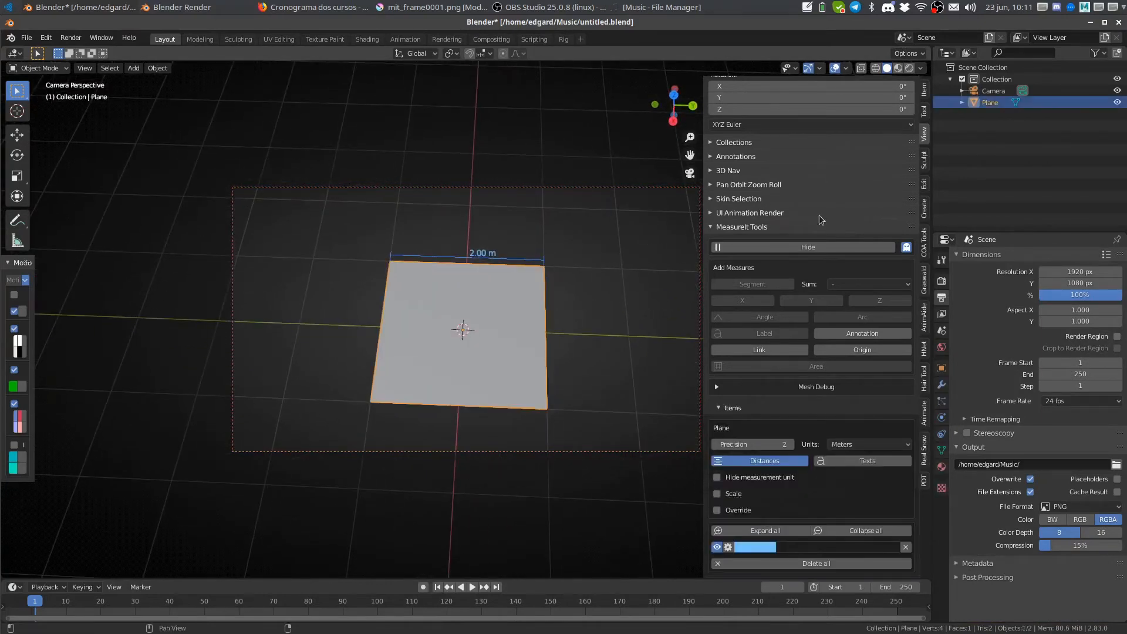
pyautogui.press('Tab')
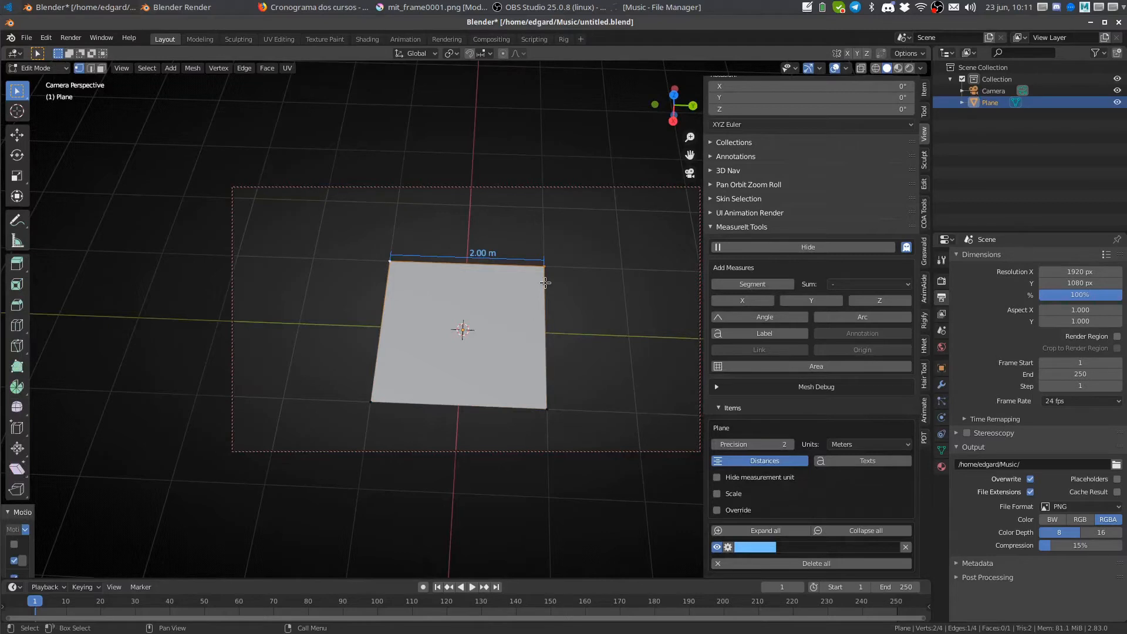
pyautogui.click(544, 266)
pyautogui.keyDown('shift'); pyautogui.click(369, 403); pyautogui.keyUp('shift')
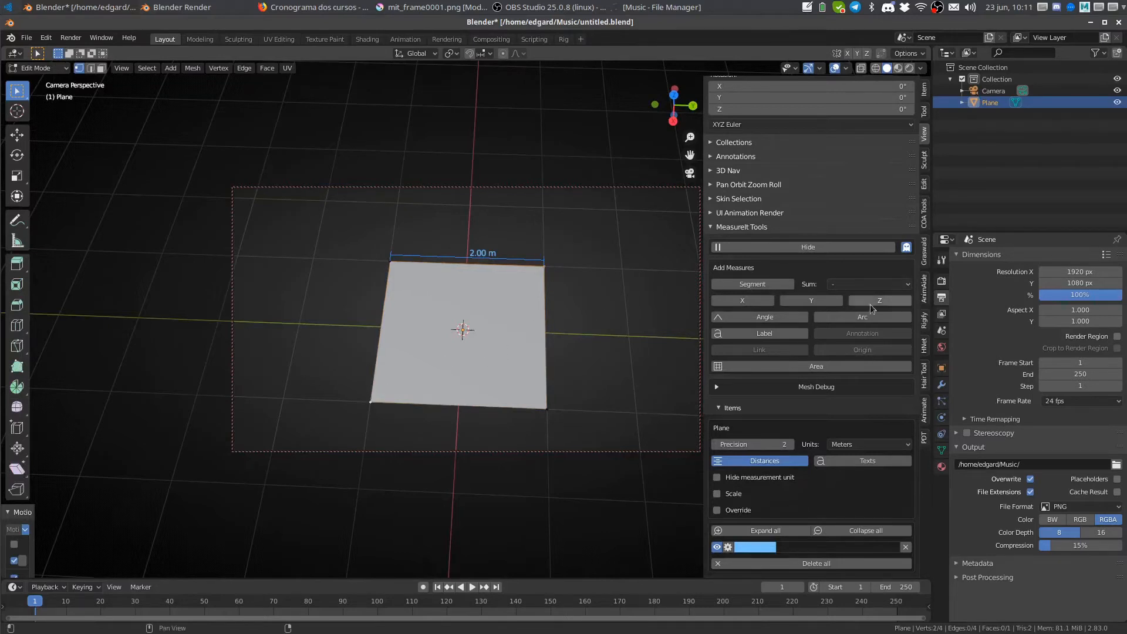
pyautogui.click(752, 283)
# - Color the edge measurement red and the diagonal measurement blue, and deselect the plane in Object Mode
pyautogui.click(765, 550)
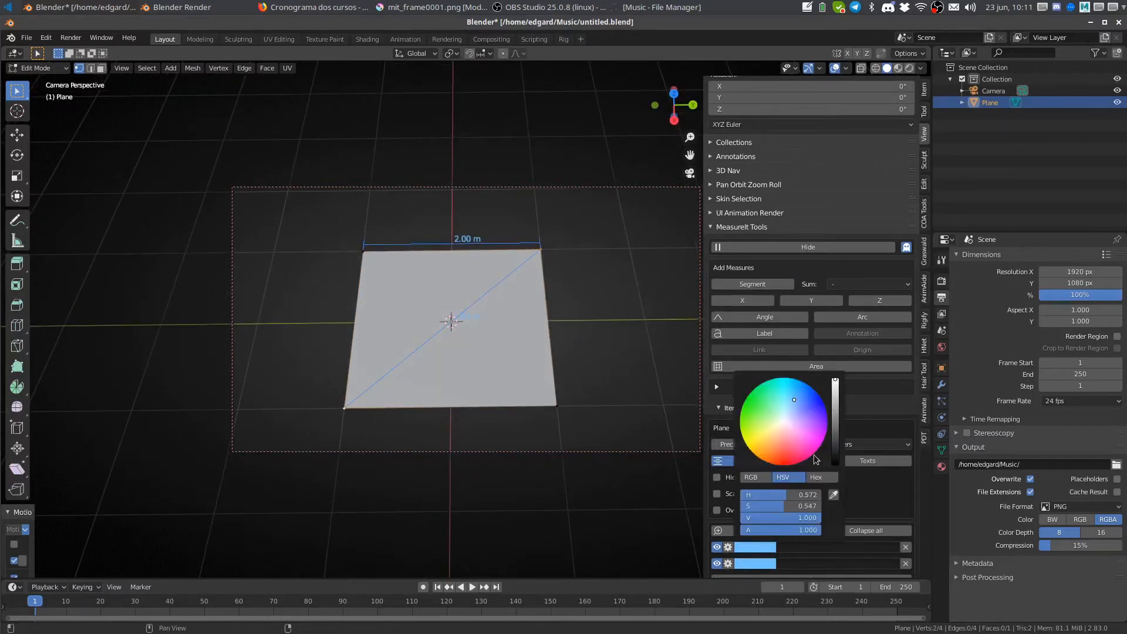
pyautogui.moveTo(787, 431); pyautogui.dragTo(791, 478)
pyautogui.click(763, 562)
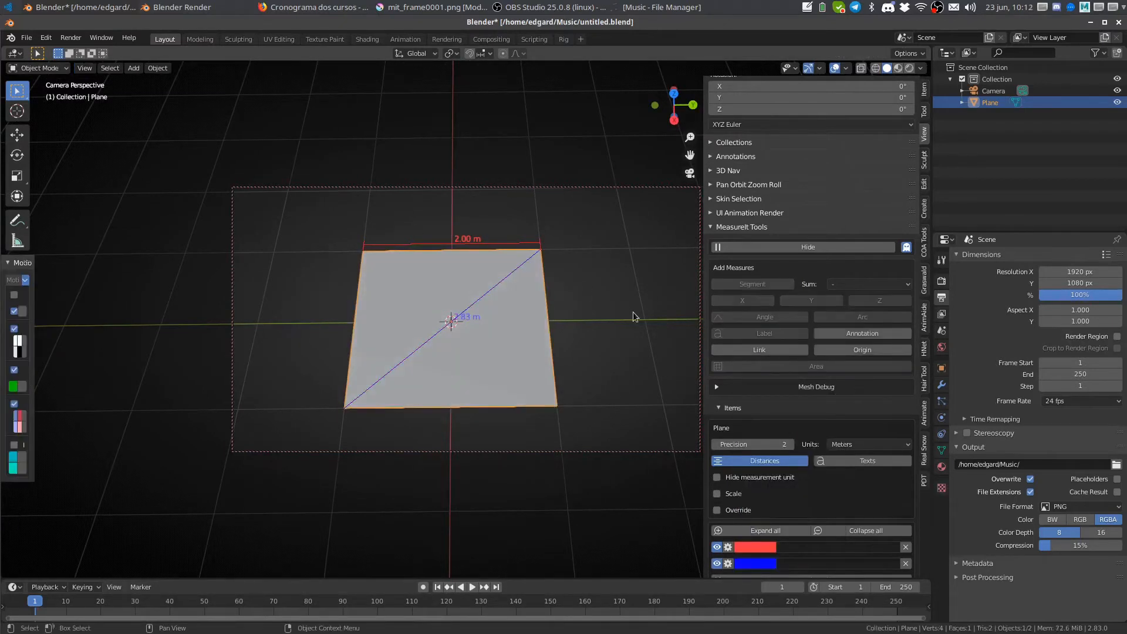
pyautogui.click(633, 313)
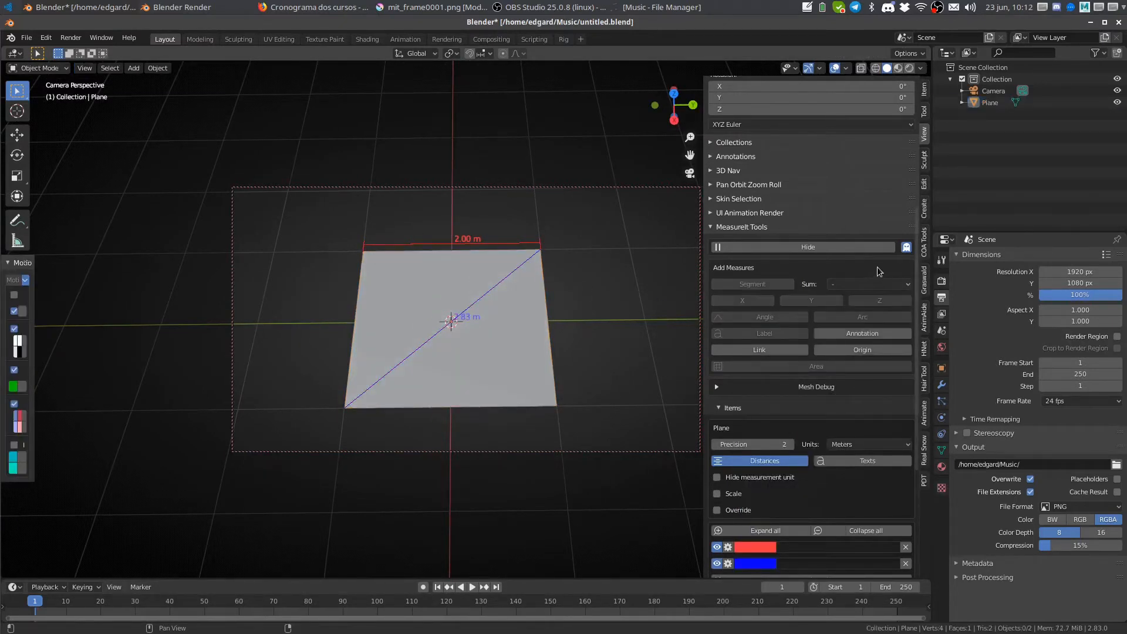
# - Add MeasureIt axis measures along Y, X and Z for the plane's two selected corners in Edit Mode
pyautogui.press('Tab')
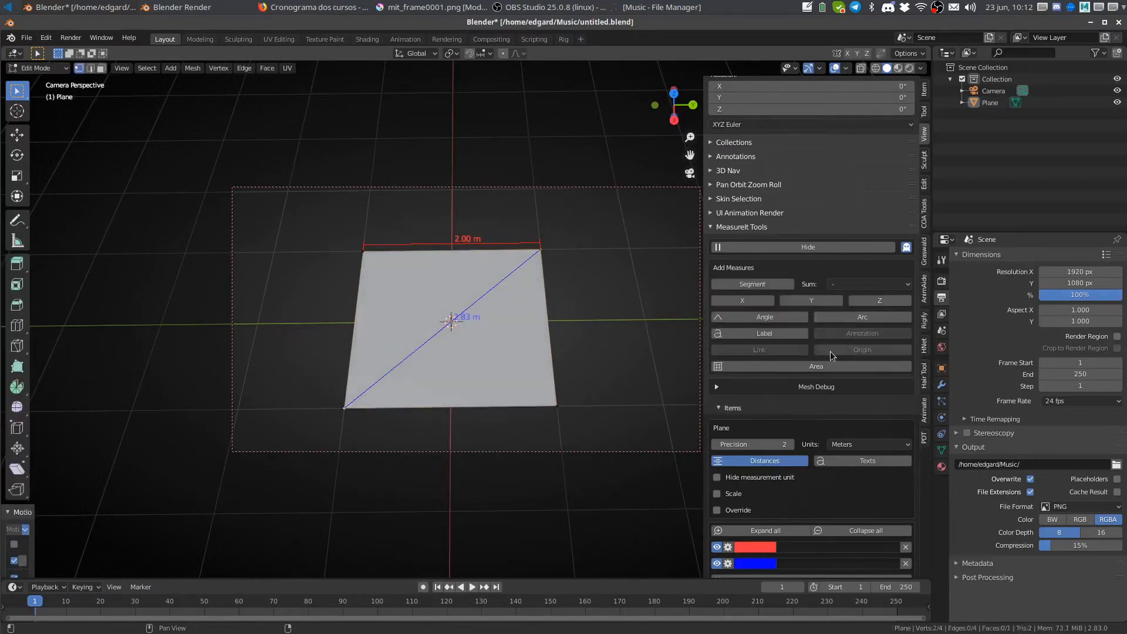
pyautogui.click(811, 301)
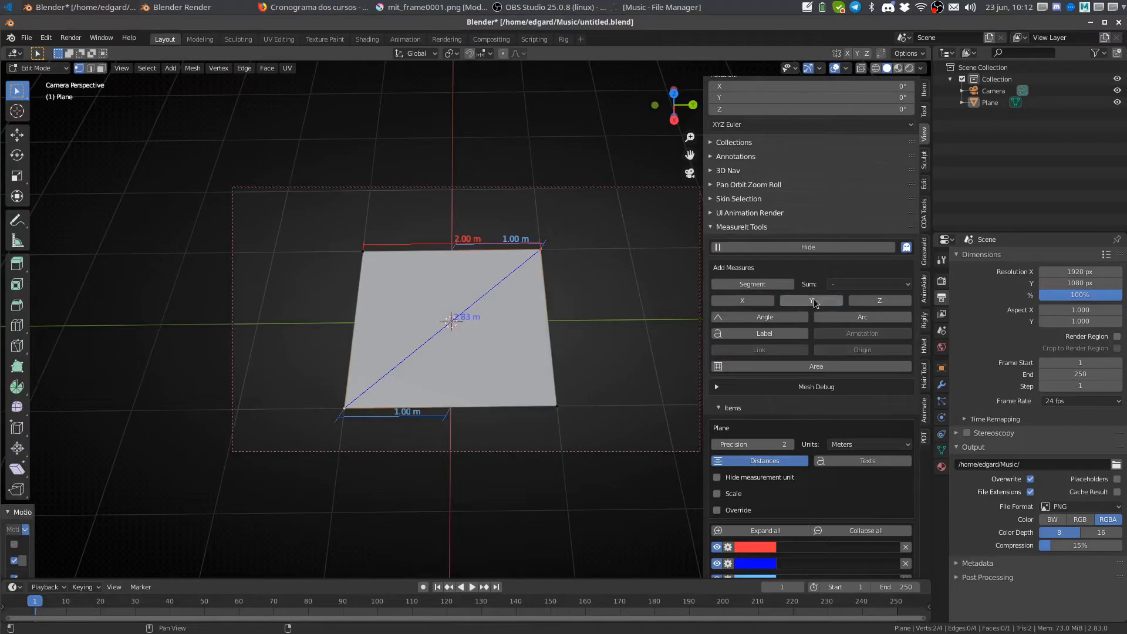
pyautogui.click(743, 301)
pyautogui.click(879, 300)
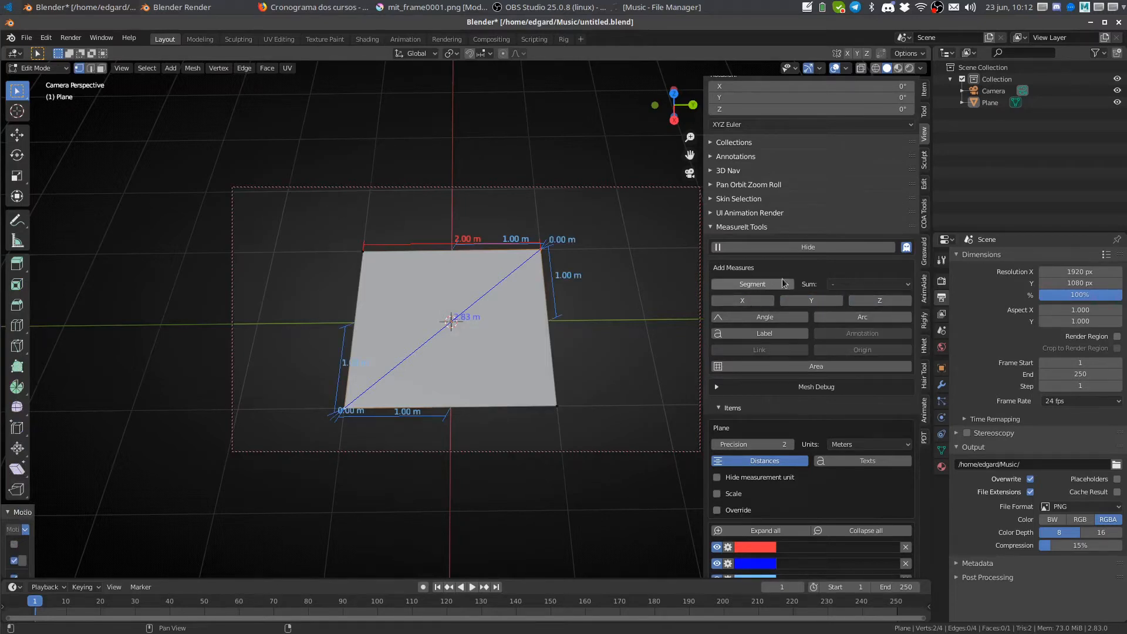
# - Delete all the axis measures, keeping only the red edge and blue diagonal measurements
pyautogui.scroll(-8, 786, 389)
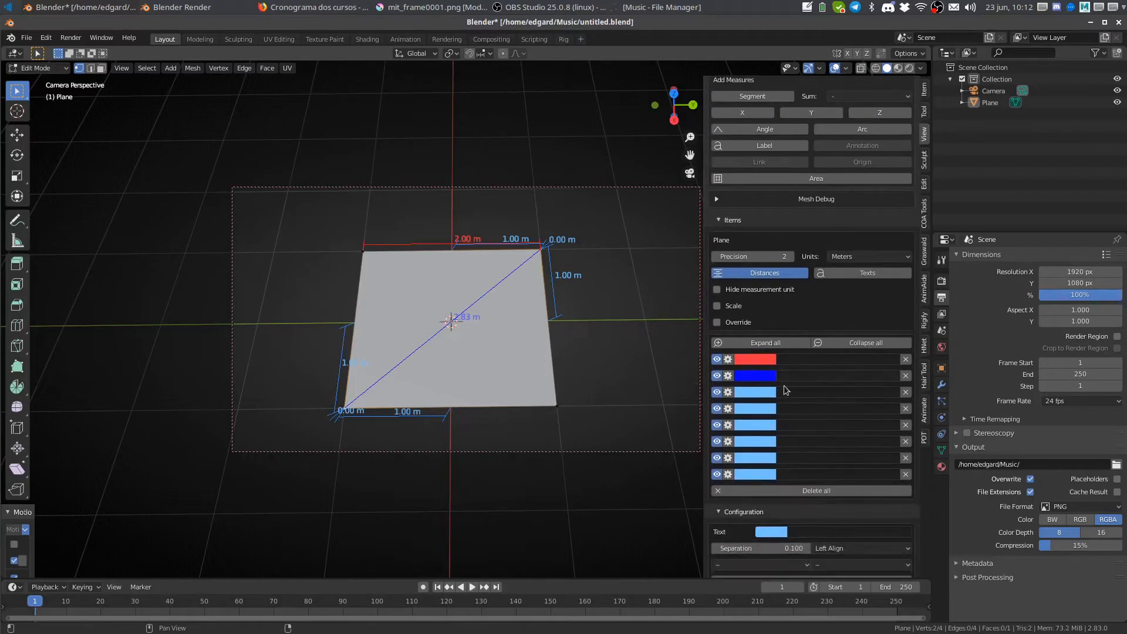
pyautogui.click(906, 391)
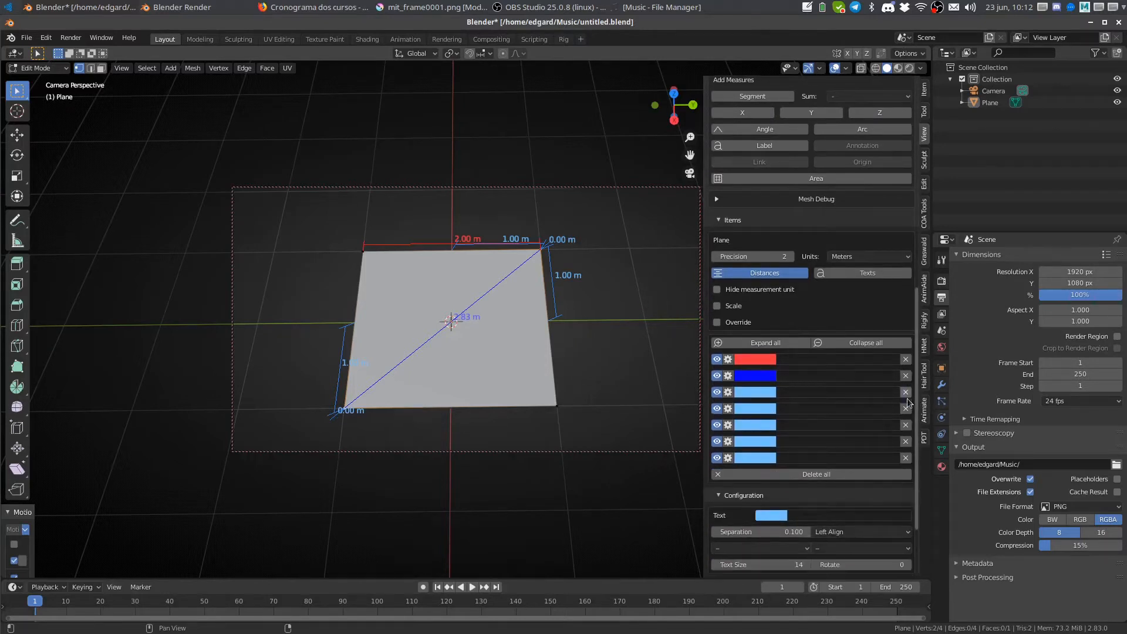
pyautogui.click(905, 409)
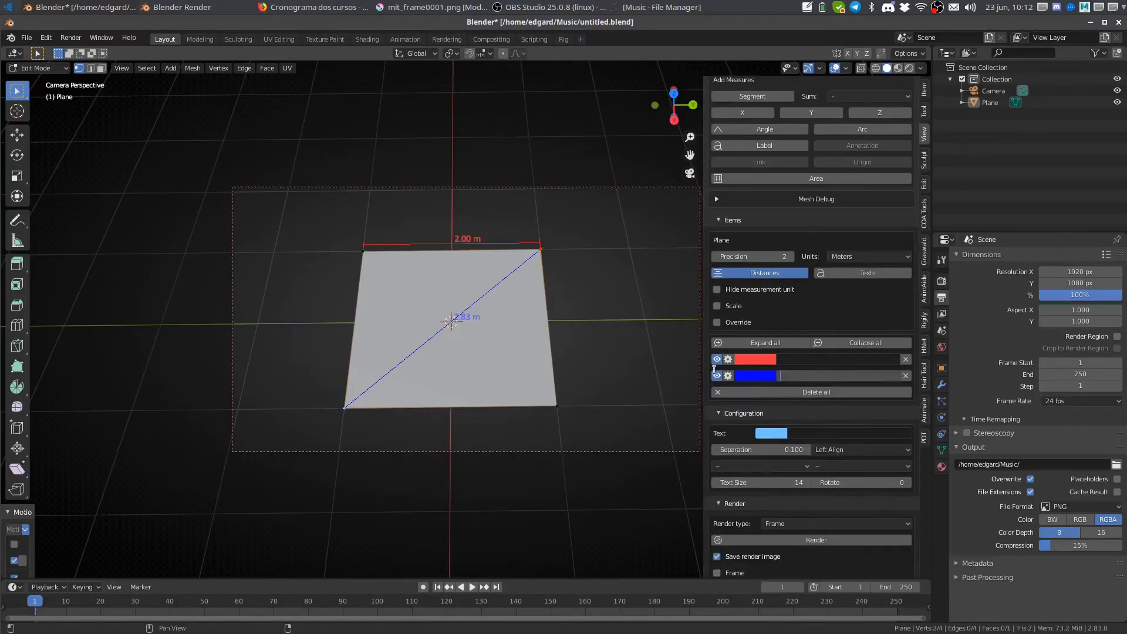
# - Toggle the visibility of the red edge measurement to test it, leaving it shown
pyautogui.click(717, 357)
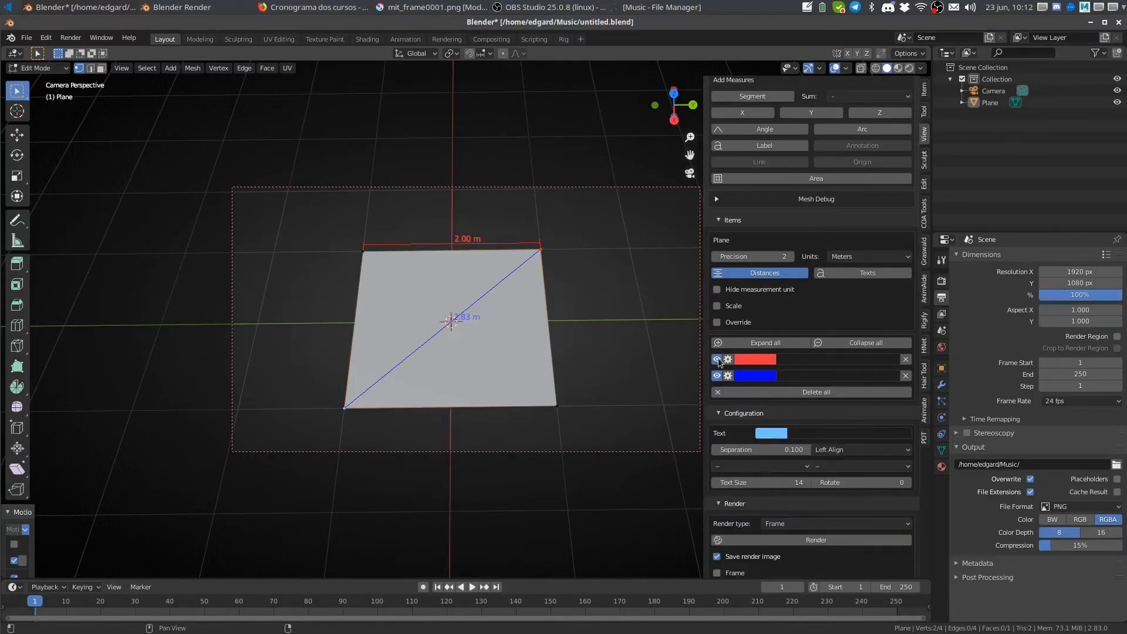
pyautogui.click(717, 357)
pyautogui.click(717, 357)
# - Set the red measurement's font size to 25, its distance to 0.490 and its text X offset to -47
pyautogui.click(728, 358)
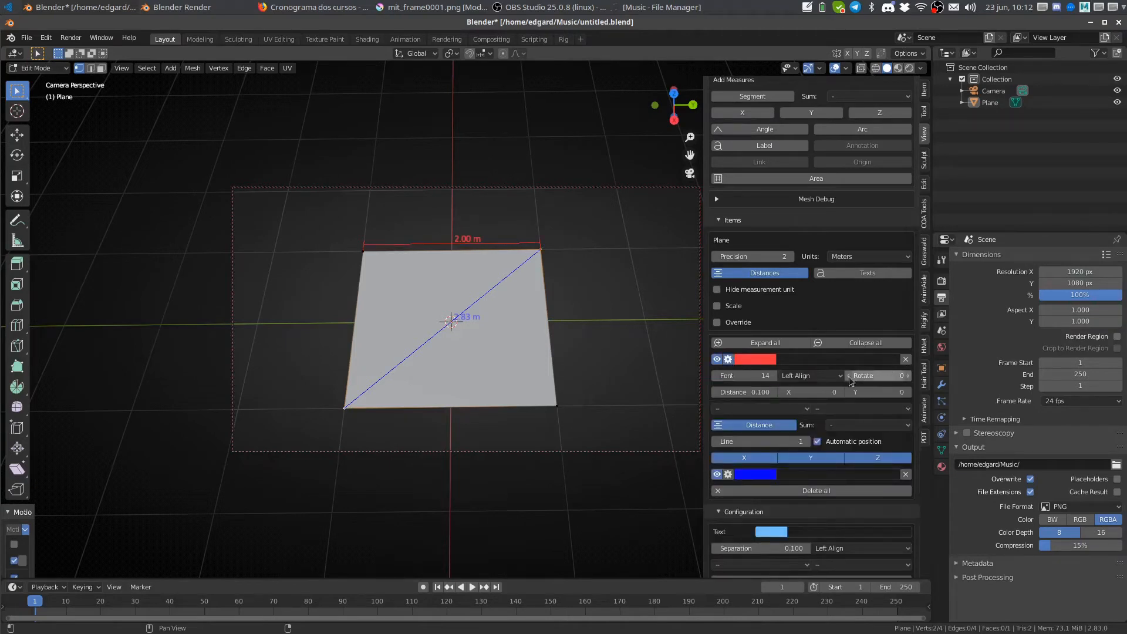
pyautogui.moveTo(751, 375); pyautogui.dragTo(781, 391)
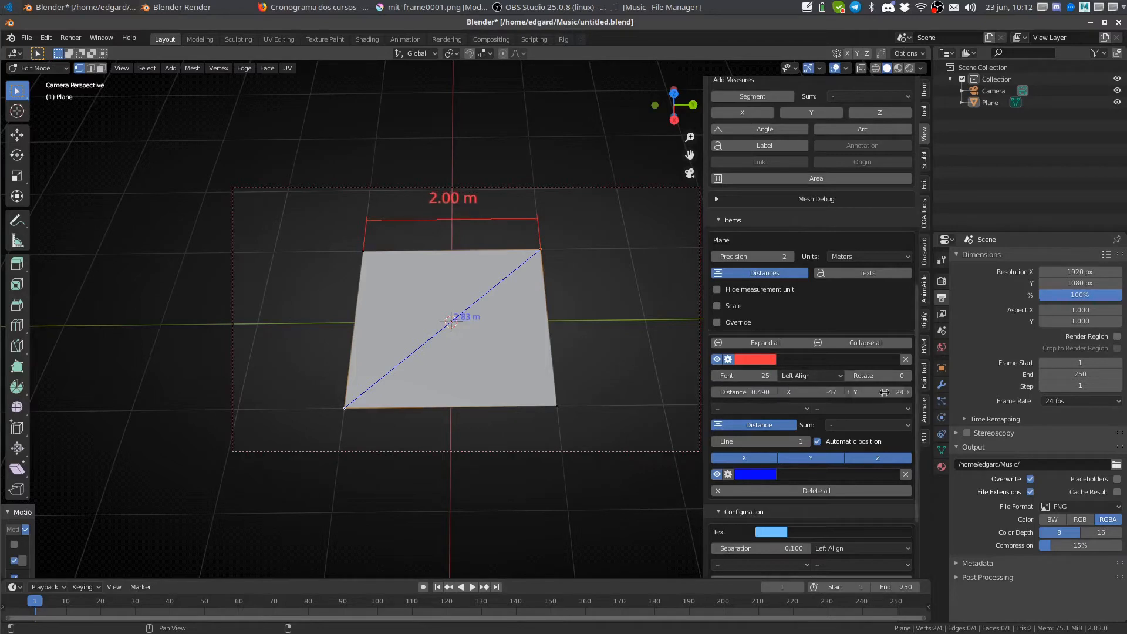
# - Try the TShape end style on one end of the red measurement and inspect it in the viewport
pyautogui.click(760, 408)
pyautogui.click(769, 460)
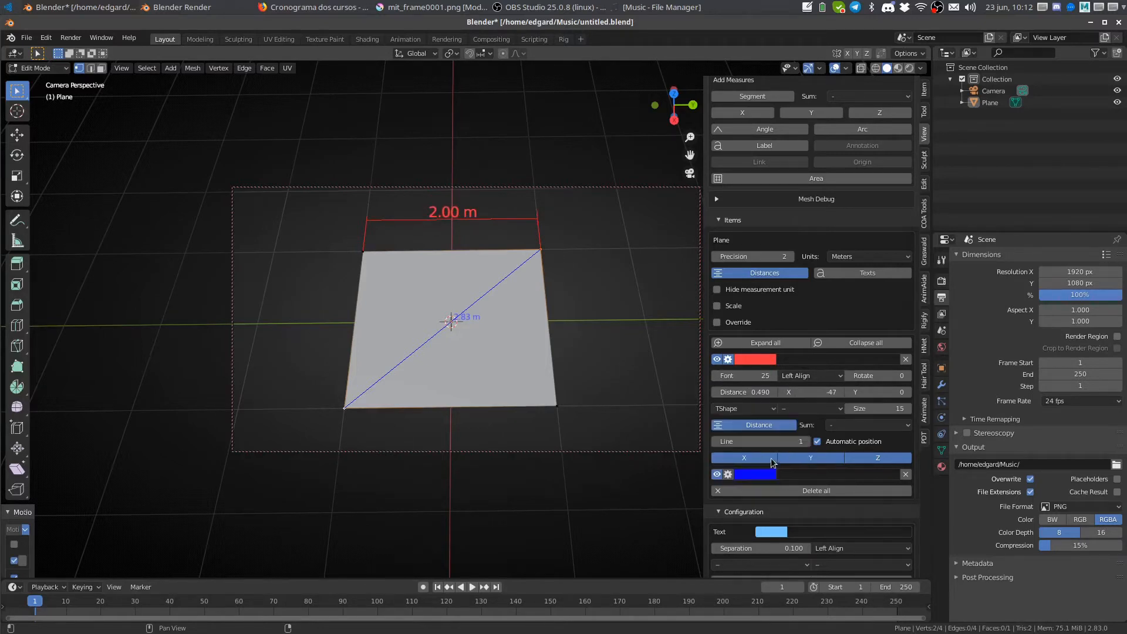
pyautogui.moveTo(546, 345); pyautogui.dragTo(666, 318, button='middle')
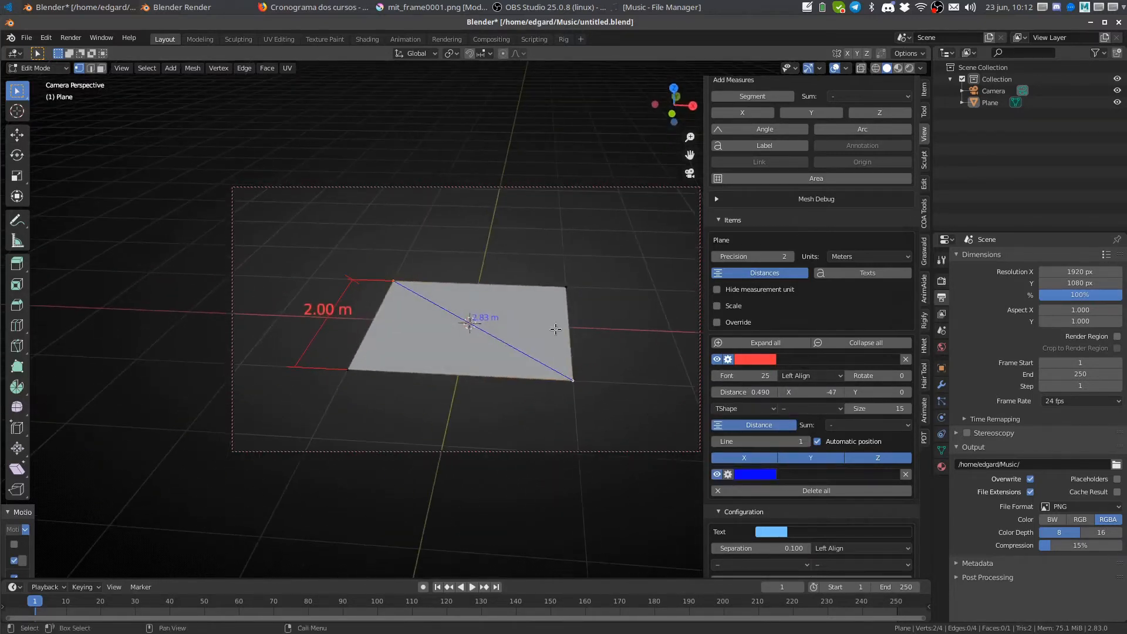
pyautogui.keyDown('shift'); pyautogui.moveTo(436, 402); pyautogui.dragTo(481, 285, button='middle'); pyautogui.keyUp('shift')
# - Set both ends of the red measurement to the Triangle arrow style
pyautogui.click(754, 409)
pyautogui.click(758, 449)
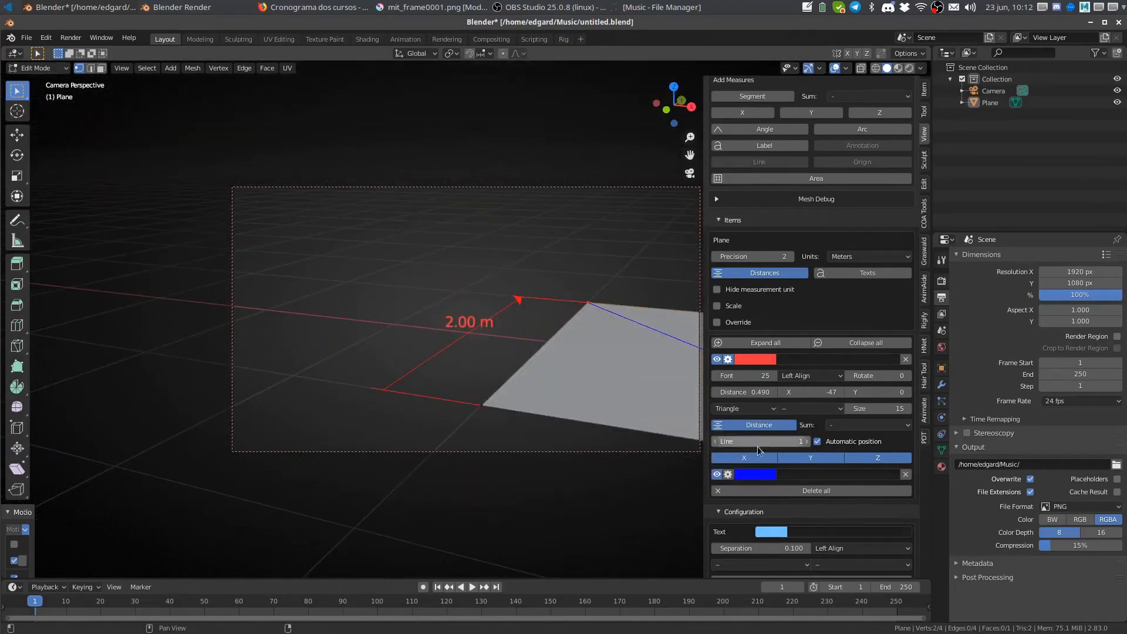
pyautogui.click(820, 409)
pyautogui.click(817, 448)
# - Thicken the red measurement's line and collapse its settings
pyautogui.moveTo(675, 329); pyautogui.dragTo(634, 358, button='middle')
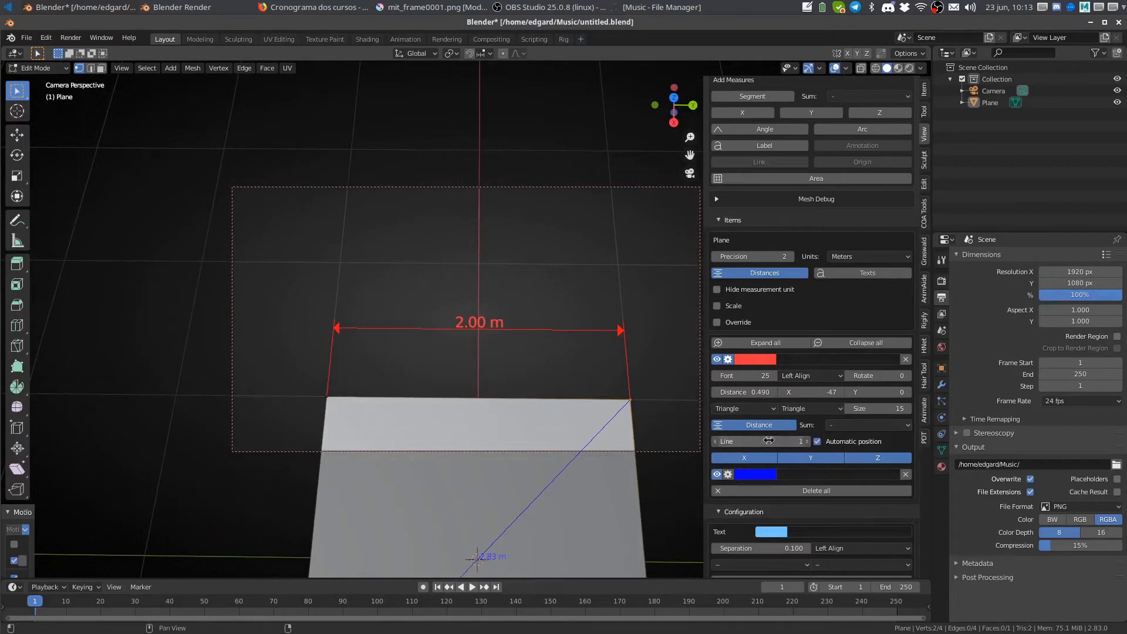
pyautogui.moveTo(771, 438); pyautogui.dragTo(796, 430)
pyautogui.click(727, 359)
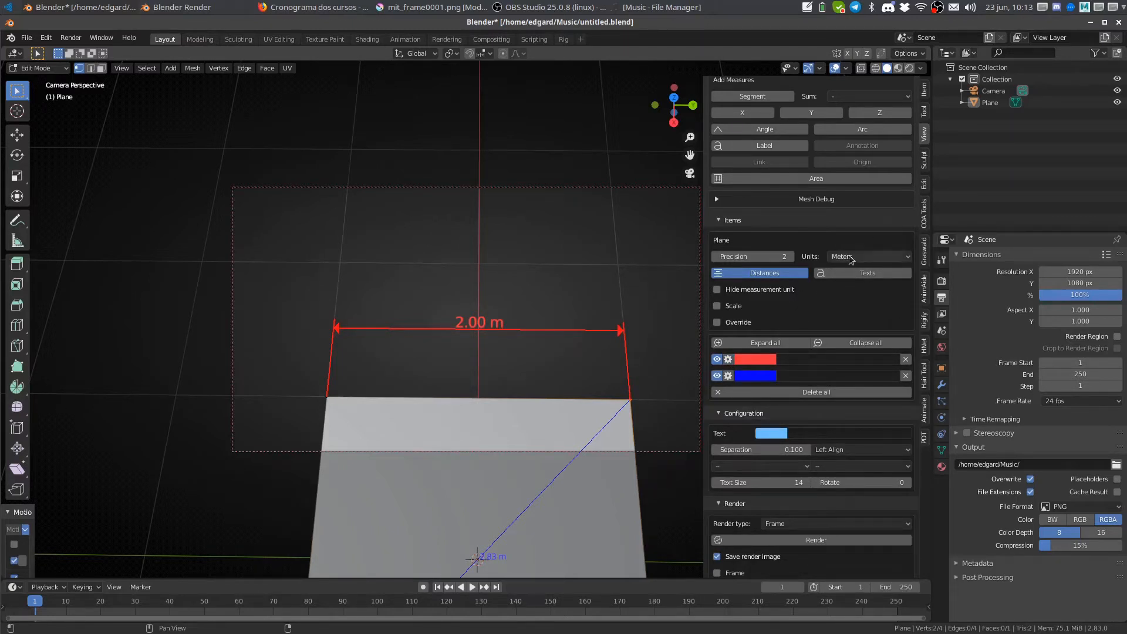
# - Try Centimeters and Millimeters as the plane's measurement units, and finish with the units set to Automatic
pyautogui.click(877, 257)
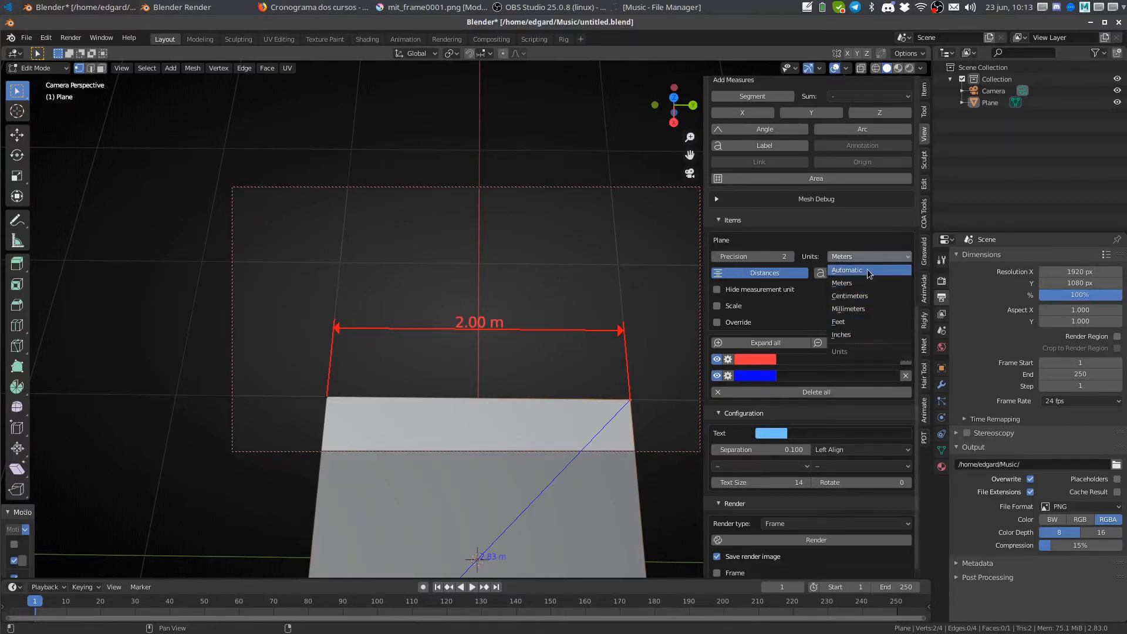
pyautogui.click(868, 296)
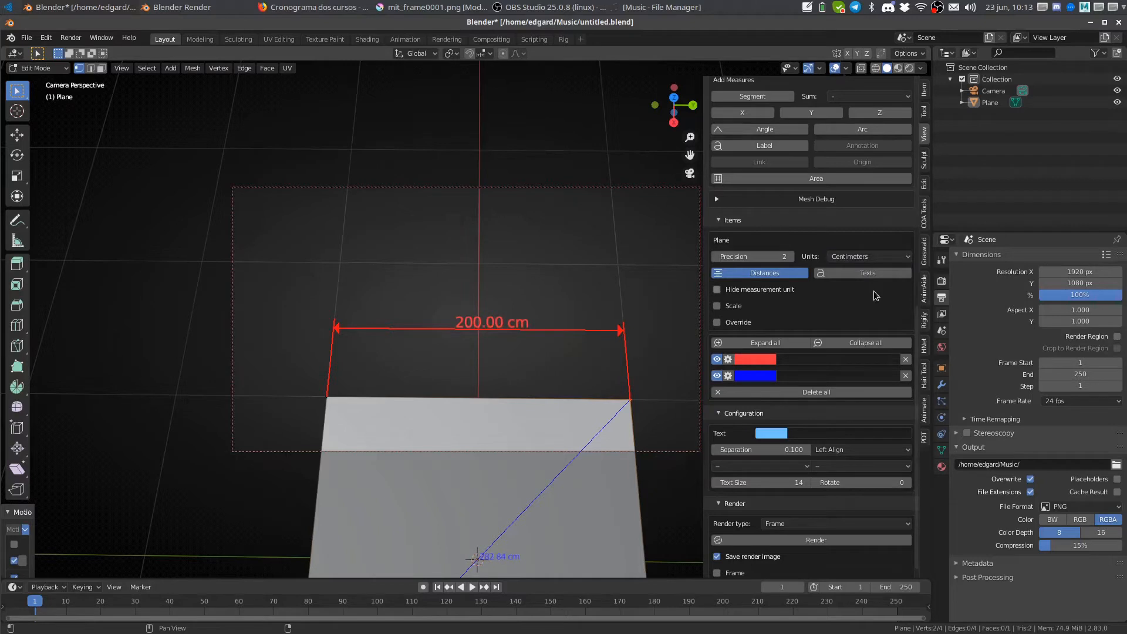
pyautogui.click(880, 258)
pyautogui.click(874, 310)
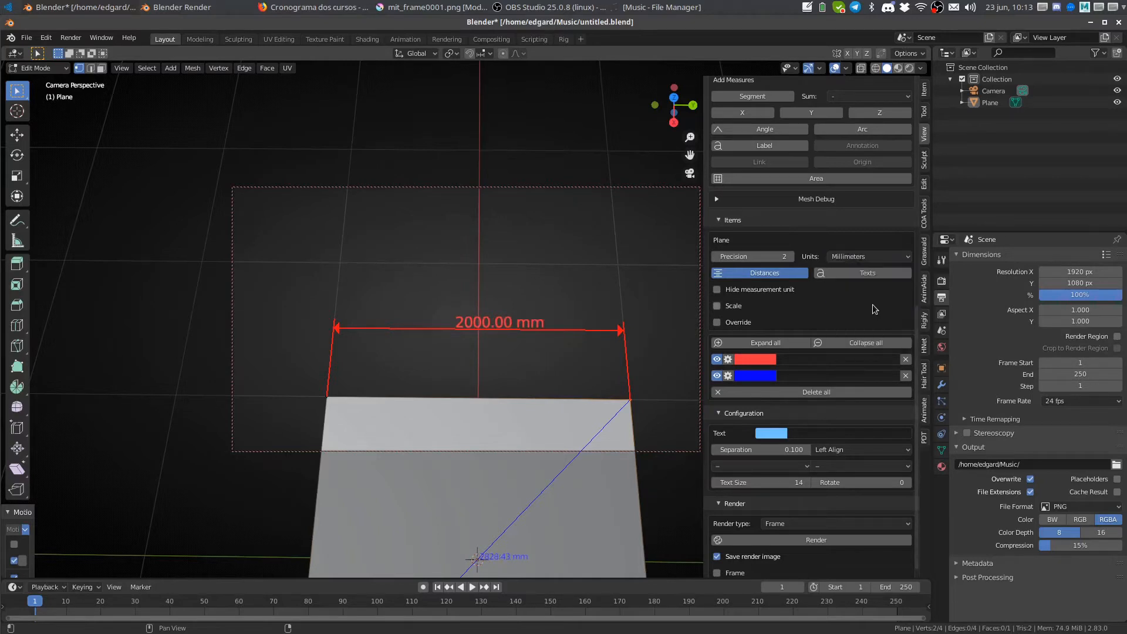
pyautogui.click(880, 258)
pyautogui.click(877, 268)
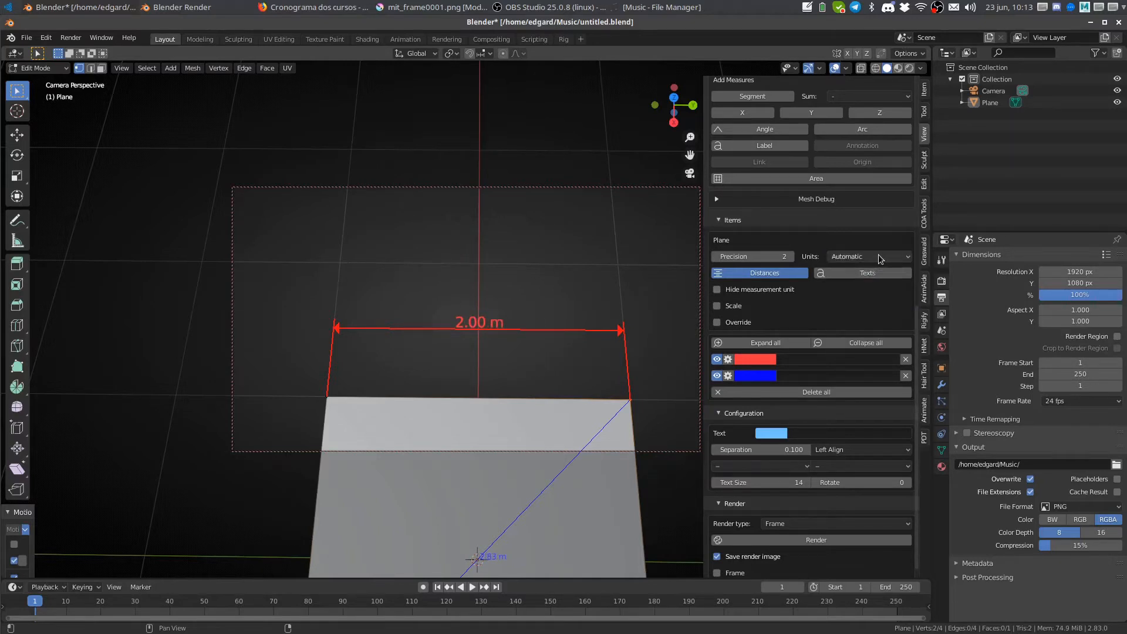
# - Set the plane's measurement units to Meters, and toggle the Distances display and Hide measurement unit option to compare the labels
pyautogui.click(881, 258)
pyautogui.click(873, 282)
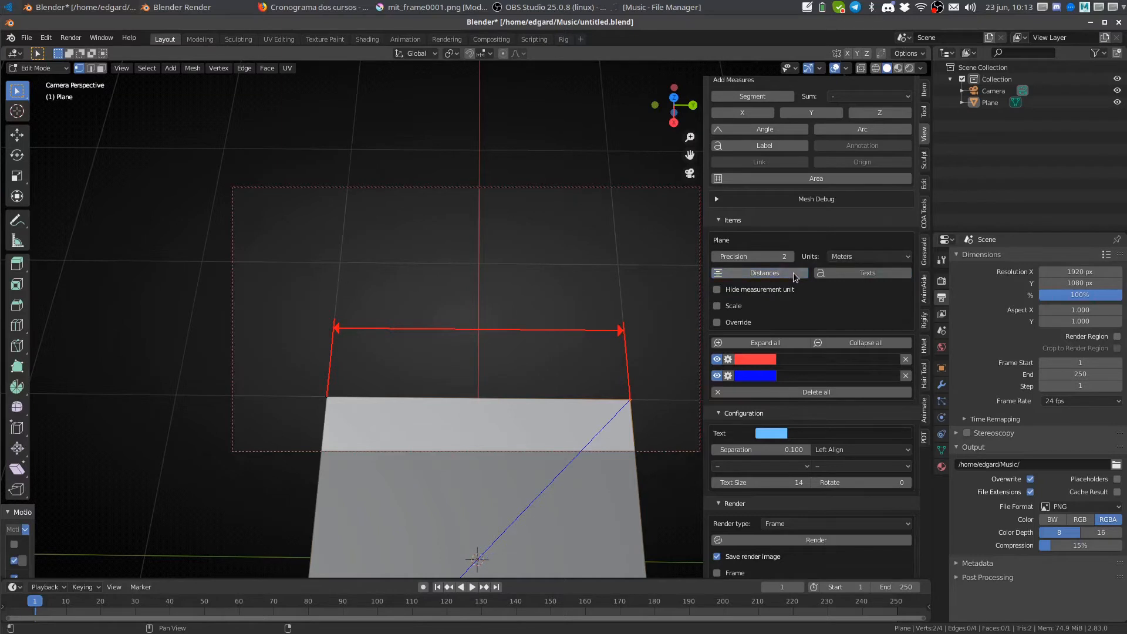
pyautogui.click(794, 275)
pyautogui.click(785, 290)
pyautogui.click(781, 289)
# - Turn on the yellow Scale label for the measurements and set its font size to 31
pyautogui.click(738, 306)
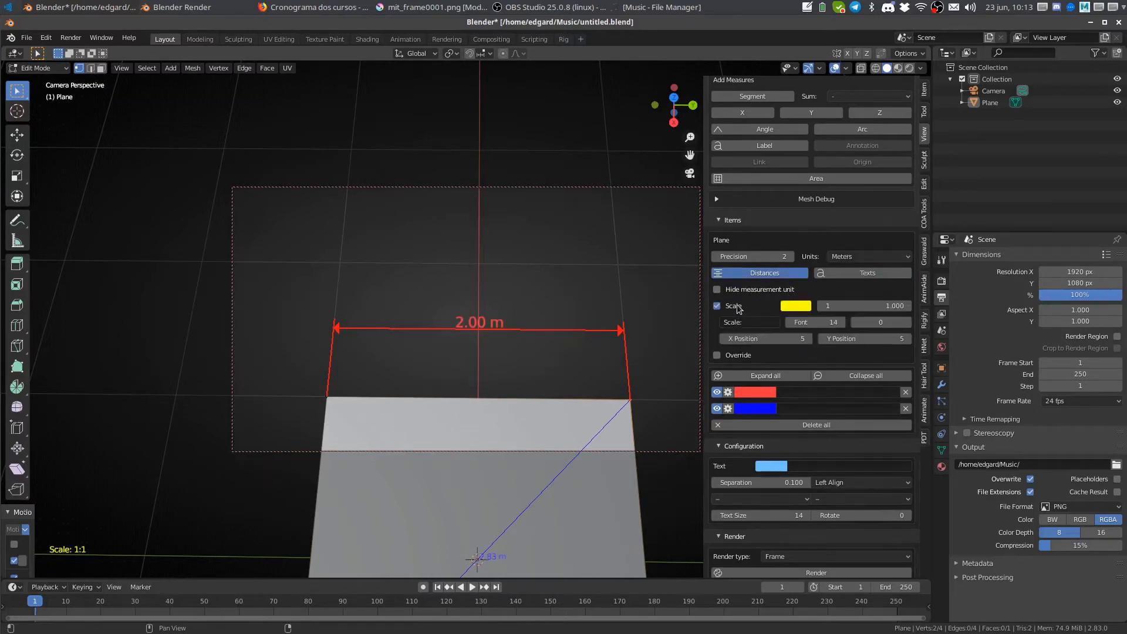
pyautogui.moveTo(819, 322); pyautogui.dragTo(842, 322)
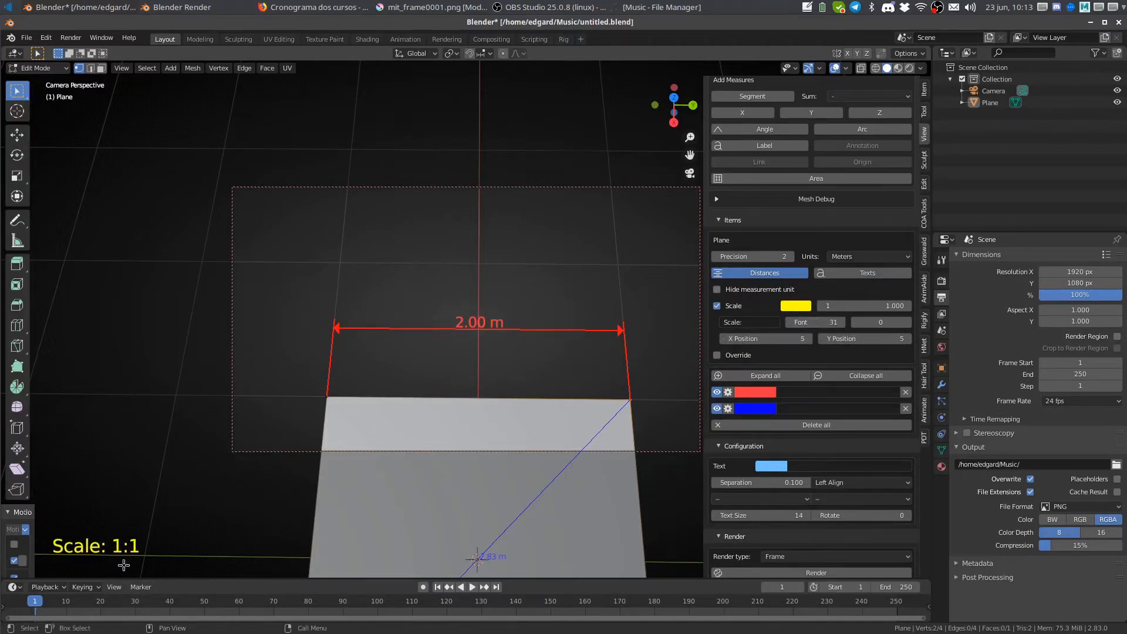
pyautogui.scroll(-2, 821, 298)
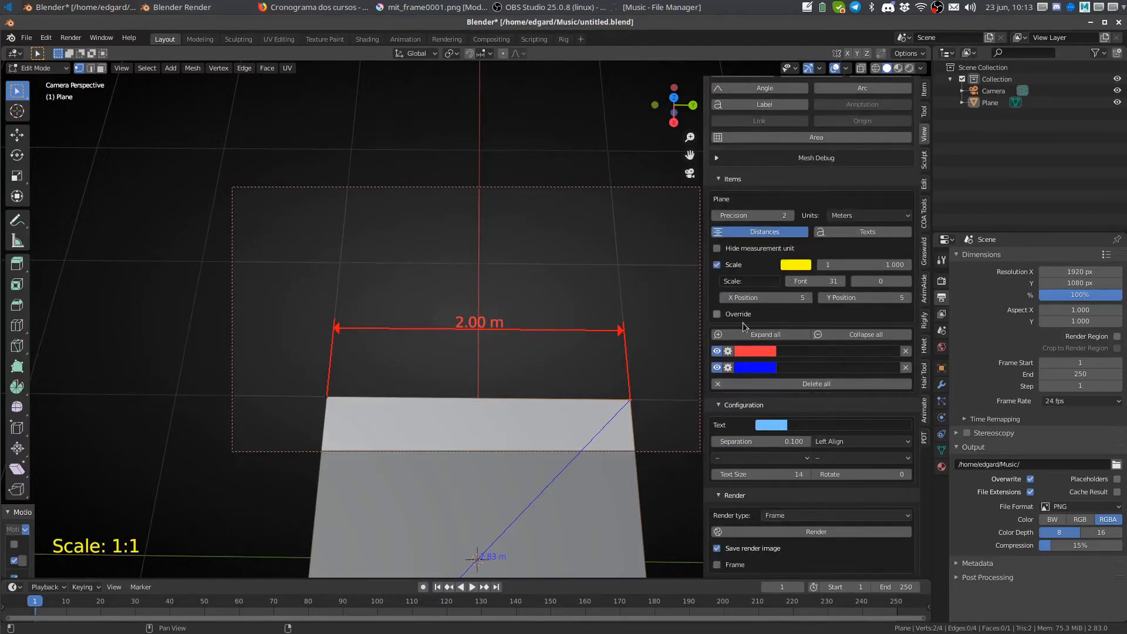
# - Leave Edit Mode, add a cube mesh and move it beside the plane
pyautogui.press('Tab')
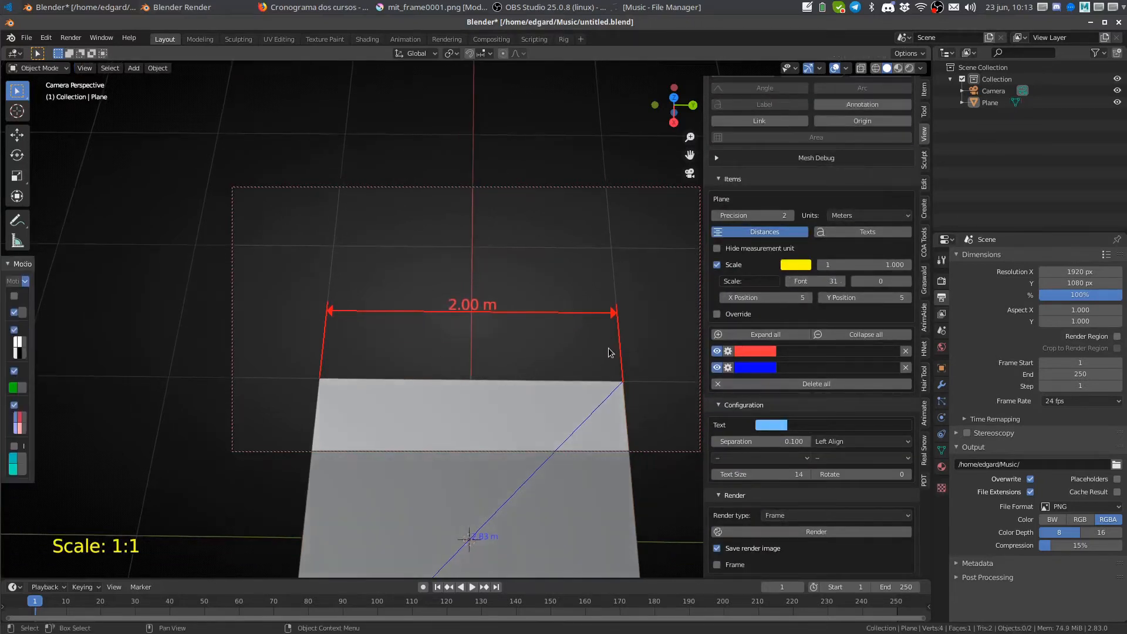
pyautogui.scroll(-4, 601, 350)
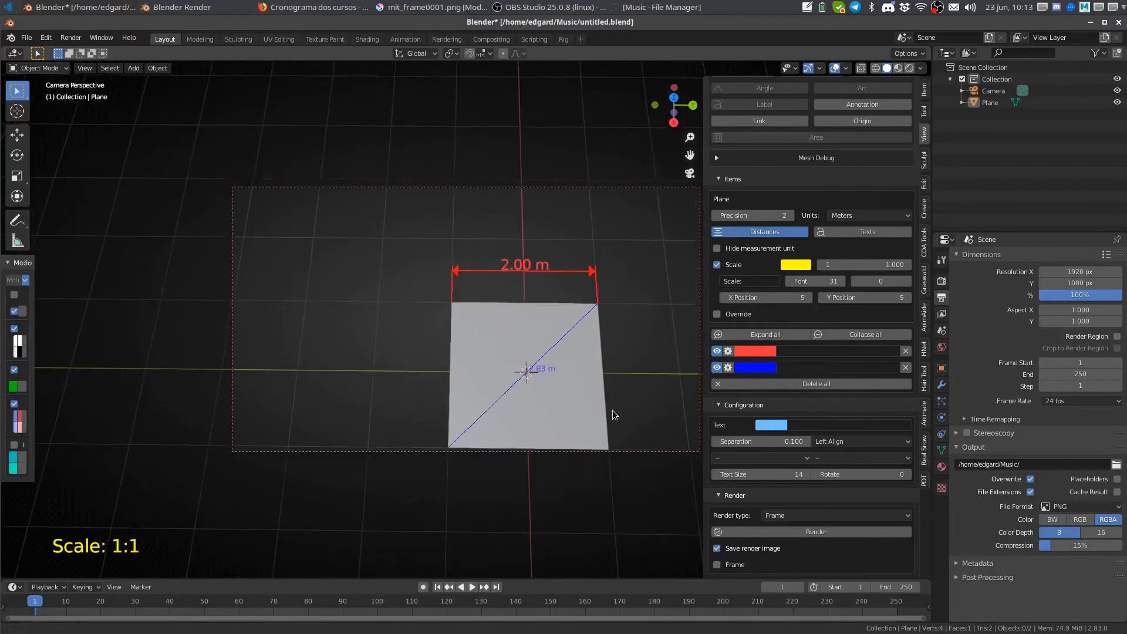
pyautogui.moveTo(613, 413); pyautogui.dragTo(553, 322, button='middle')
pyautogui.click(425, 377)
pyautogui.hotkey('shift', 'a')
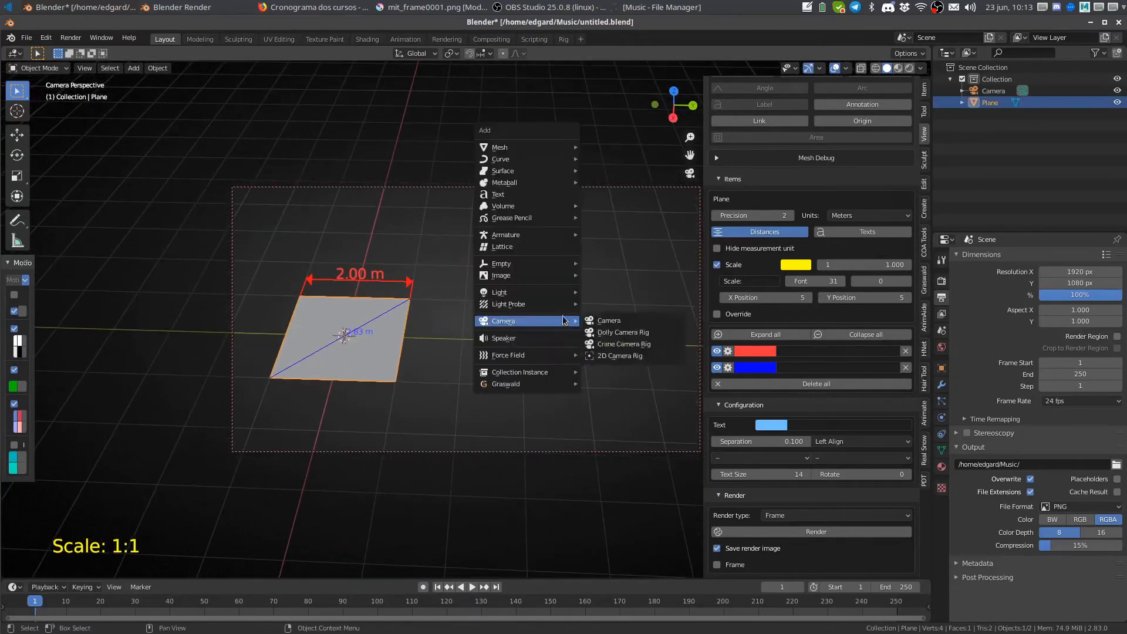
pyautogui.moveTo(552, 149)
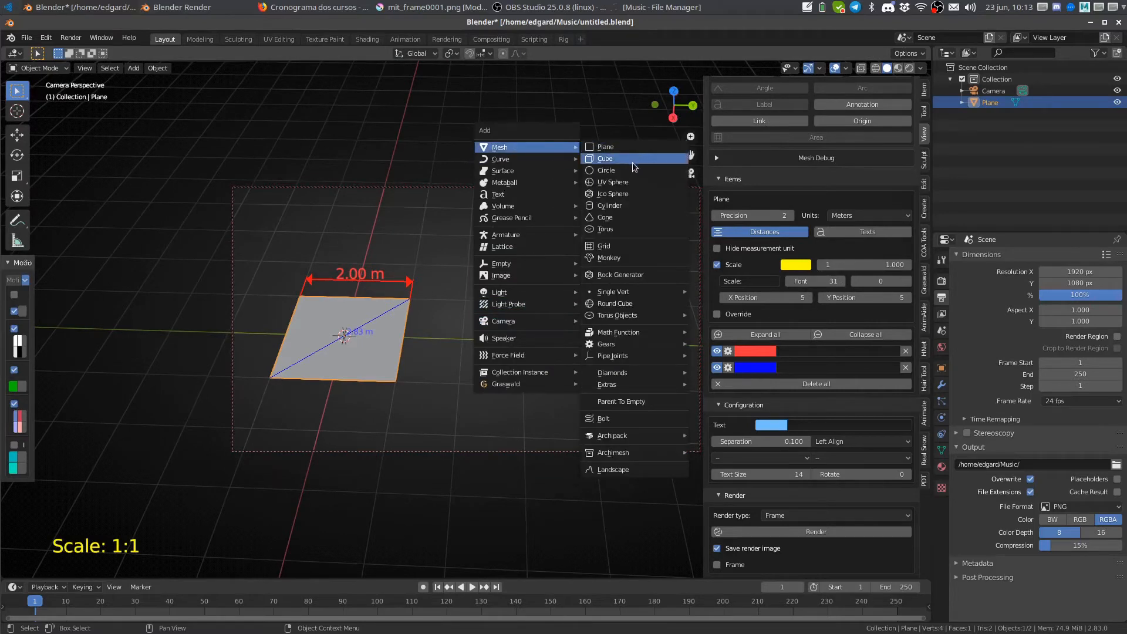
pyautogui.click(633, 162)
pyautogui.press('g')
pyautogui.click(617, 294)
pyautogui.keyDown('shift'); pyautogui.moveTo(616, 303); pyautogui.dragTo(537, 336, button='middle'); pyautogui.keyUp('shift')
pyautogui.scroll(-1, 537, 336)
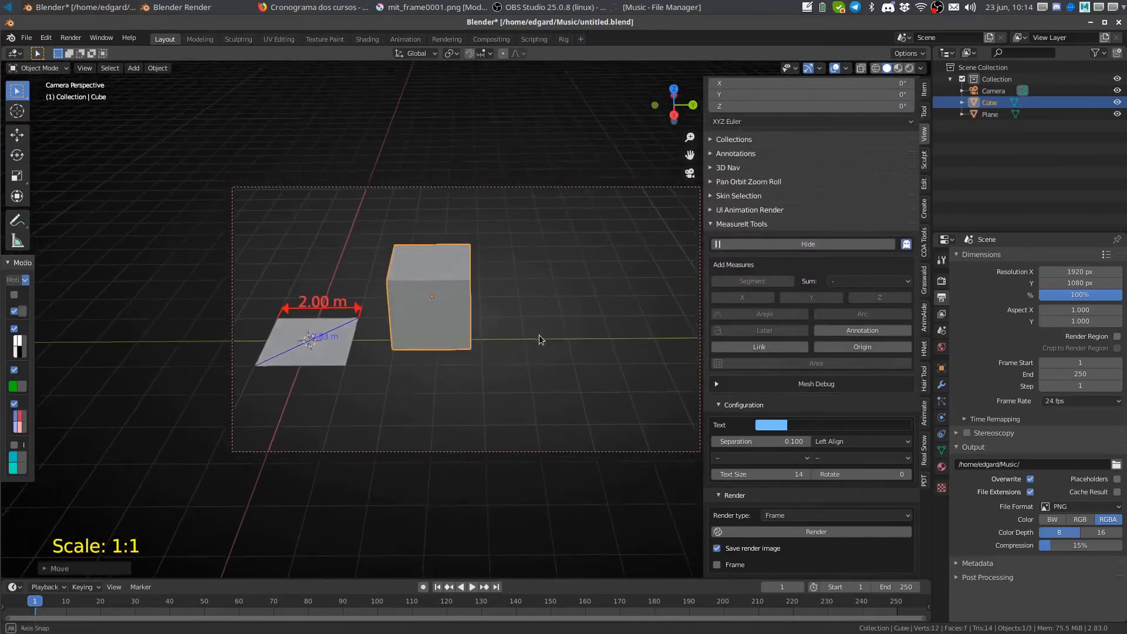
# - Add a Link measurement between the cube and its duplicate, and try moving the duplicate before cancelling the move
pyautogui.click(799, 346)
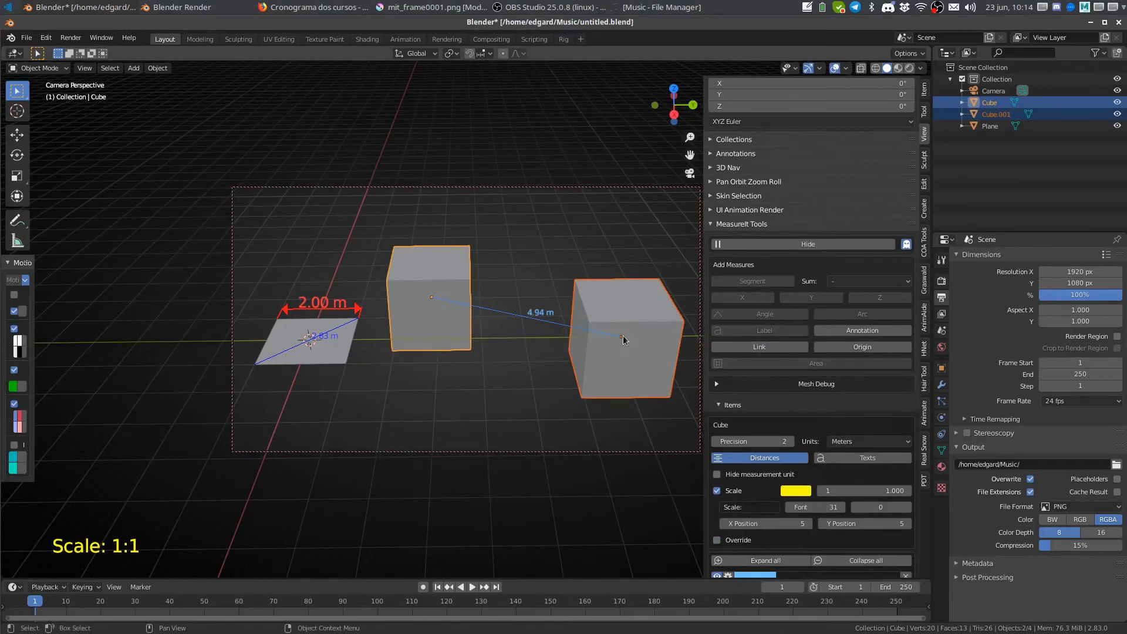
pyautogui.click(654, 382)
pyautogui.press('g')
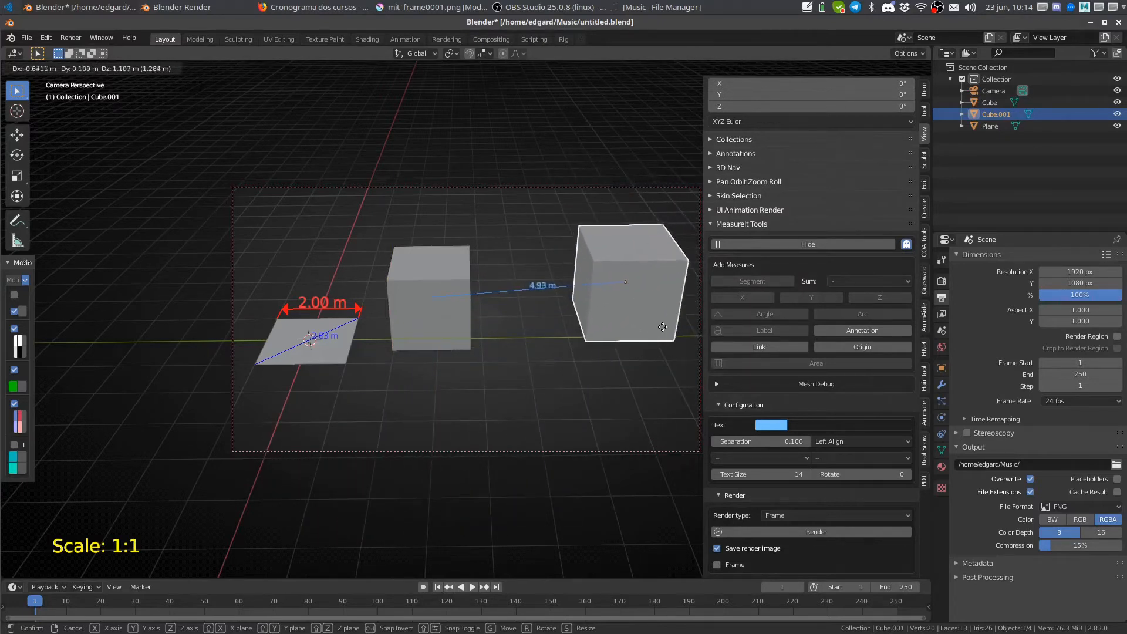
pyautogui.rightClick(662, 332)
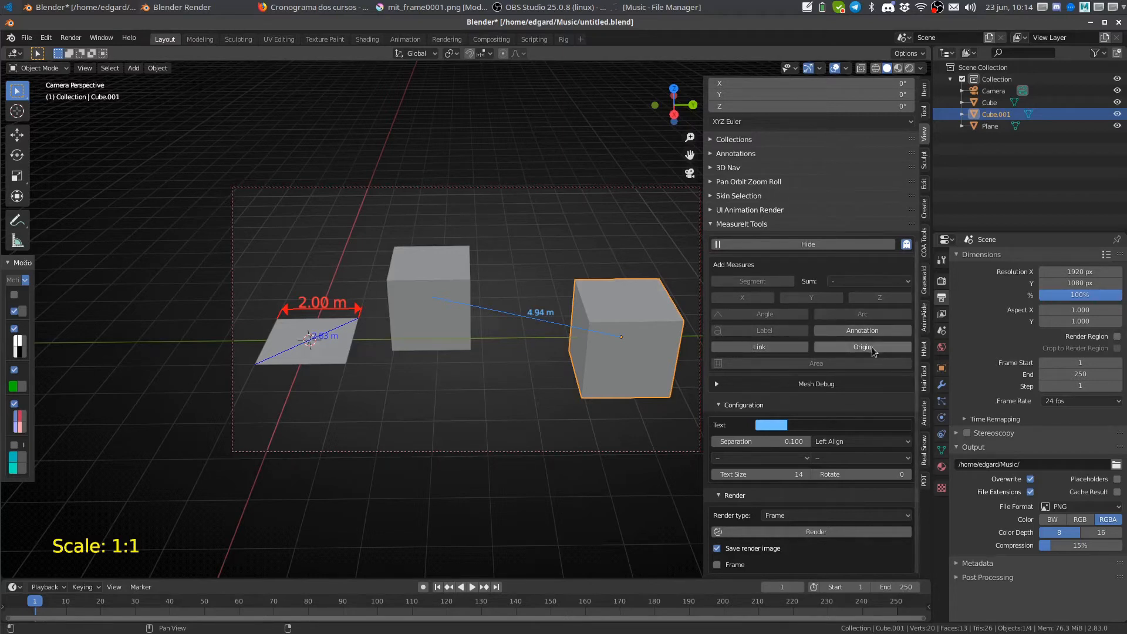
# - Add three MeasureIt annotation objects, repositioning the 3D cursor on the floor in front of the plane between them
pyautogui.click(873, 331)
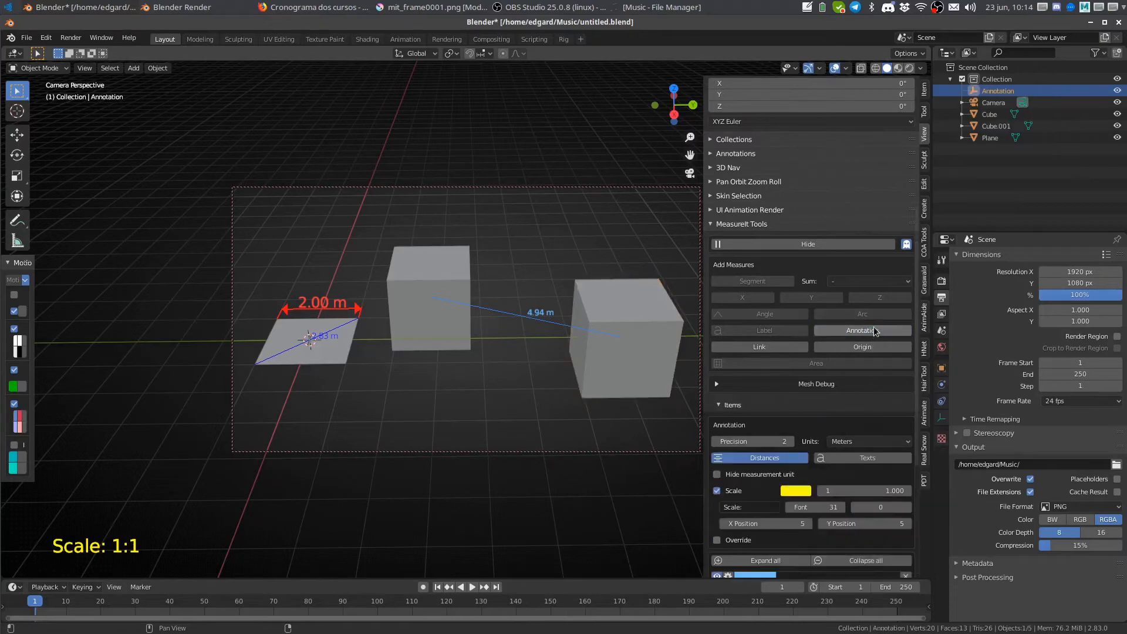
pyautogui.keyDown('shift'); pyautogui.moveTo(311, 340); pyautogui.dragTo(432, 351, button='middle'); pyautogui.keyUp('shift')
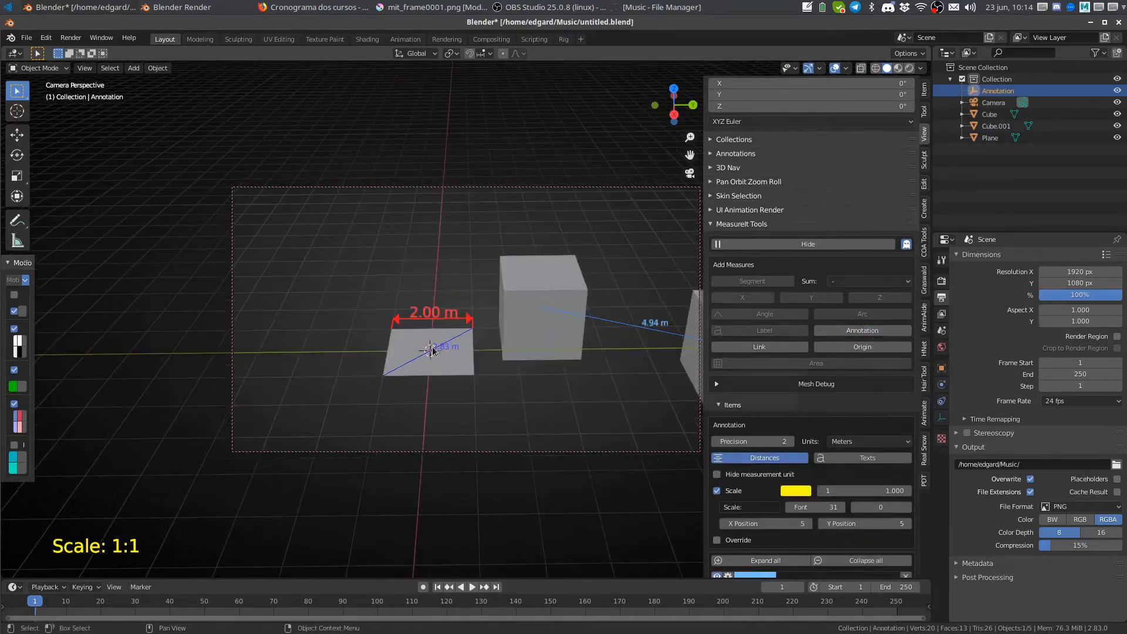
pyautogui.keyDown('shift'); pyautogui.moveTo(548, 431); pyautogui.dragTo(513, 335, button='middle'); pyautogui.keyUp('shift')
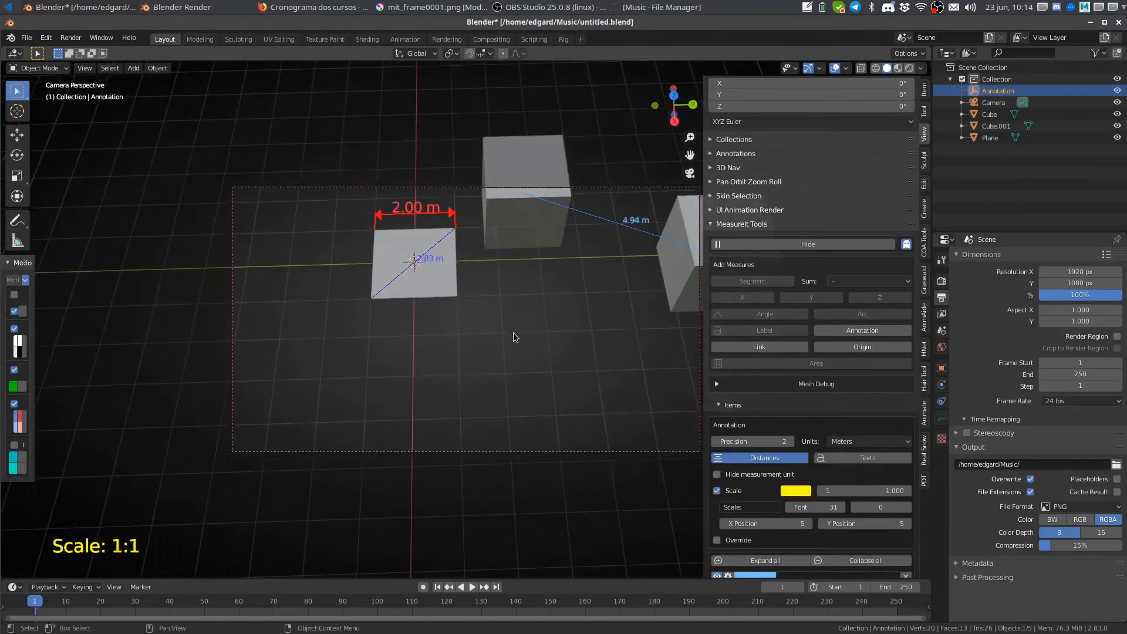
pyautogui.rightClick(534, 382)
pyautogui.keyDown('shift'); pyautogui.moveTo(516, 382); pyautogui.dragTo(555, 402, button='right'); pyautogui.keyUp('shift')
pyautogui.click(877, 332)
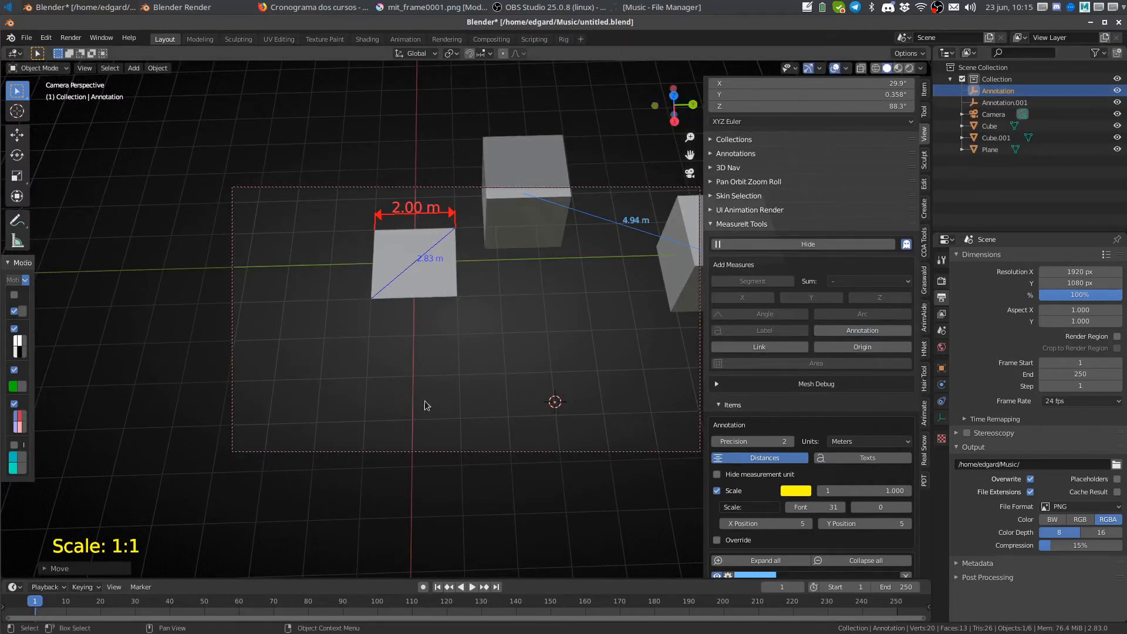
pyautogui.keyDown('shift'); pyautogui.rightClick(385, 399); pyautogui.keyUp('shift')
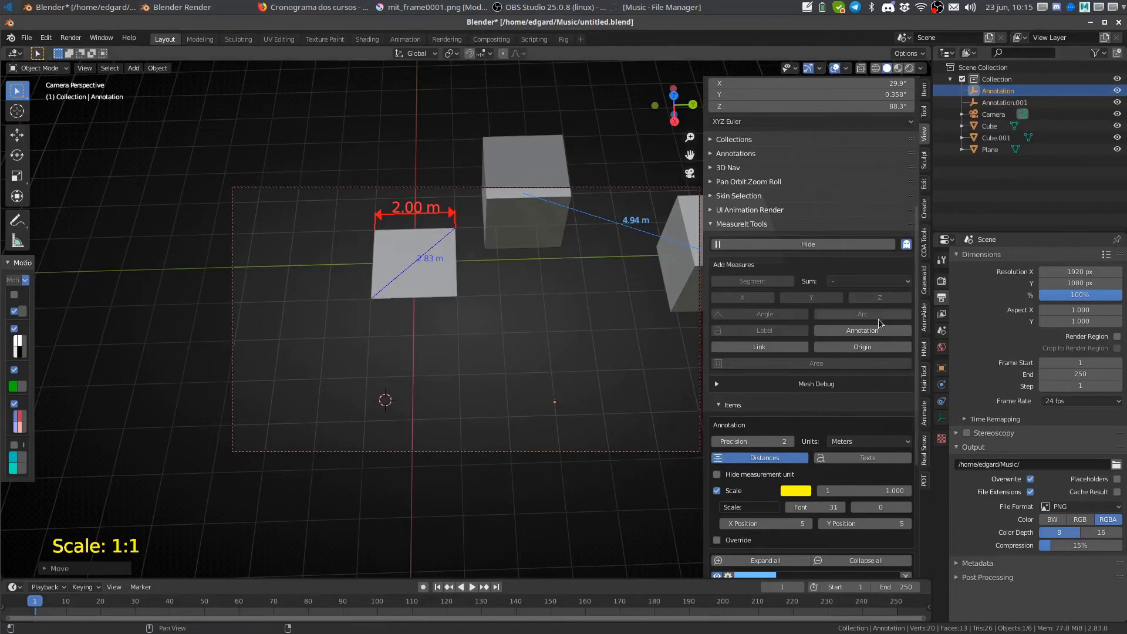
pyautogui.click(862, 330)
# - Select Annotation and Annotation.001 together and add a Link measurement between them
pyautogui.click(1010, 100)
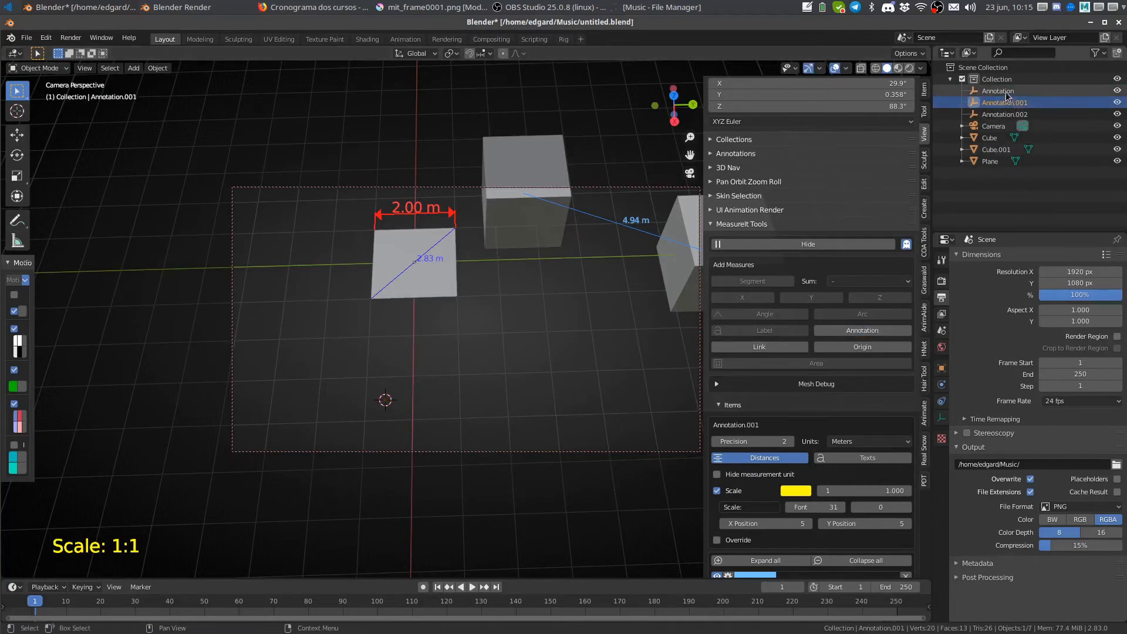
pyautogui.click(1001, 92)
pyautogui.click(1004, 104)
pyautogui.keyDown('ctrl'); pyautogui.click(1001, 92); pyautogui.keyUp('ctrl')
pyautogui.click(791, 347)
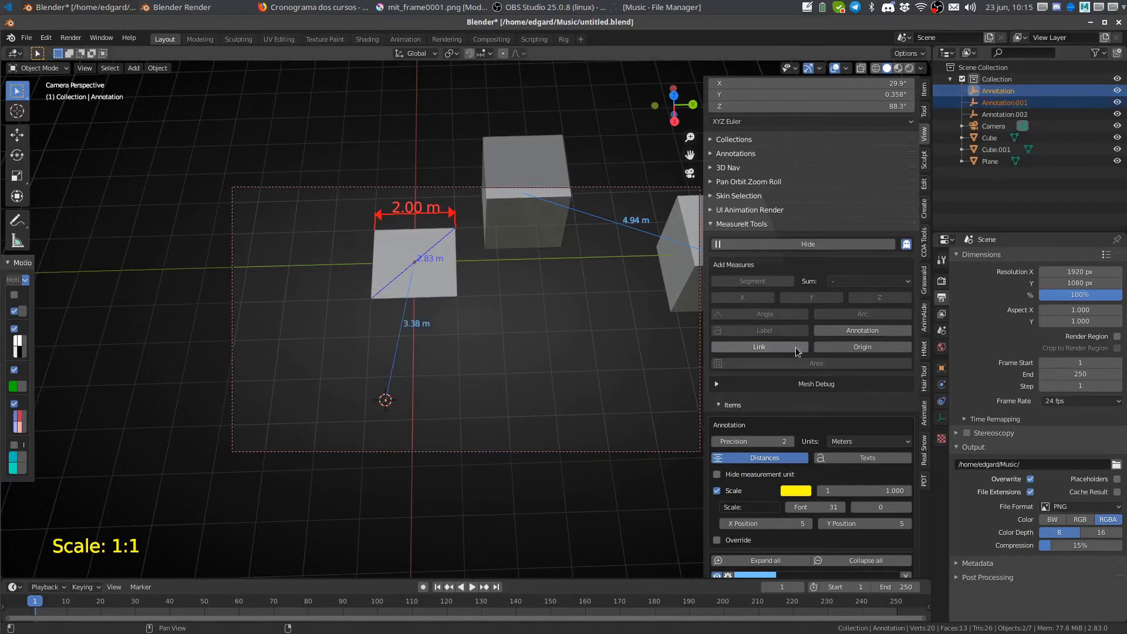
# - Move Annotation.001 away from the plane's center onto the open floor in front of the cubes
pyautogui.click(1008, 92)
pyautogui.click(1017, 104)
pyautogui.press('g')
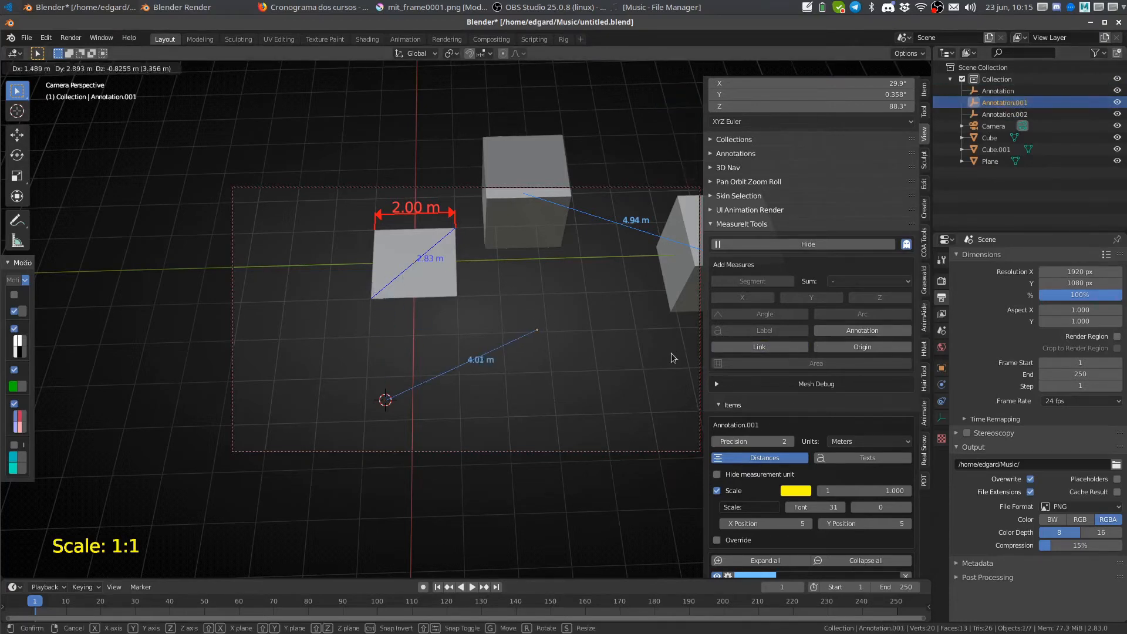
pyautogui.click(738, 330)
pyautogui.press('g')
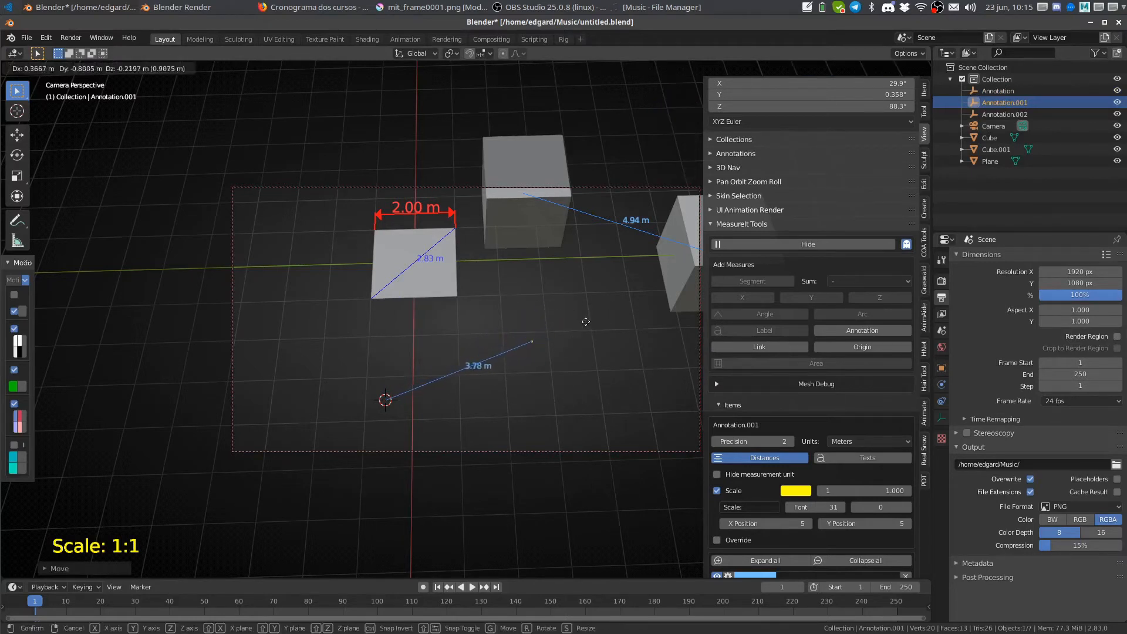
pyautogui.click(583, 326)
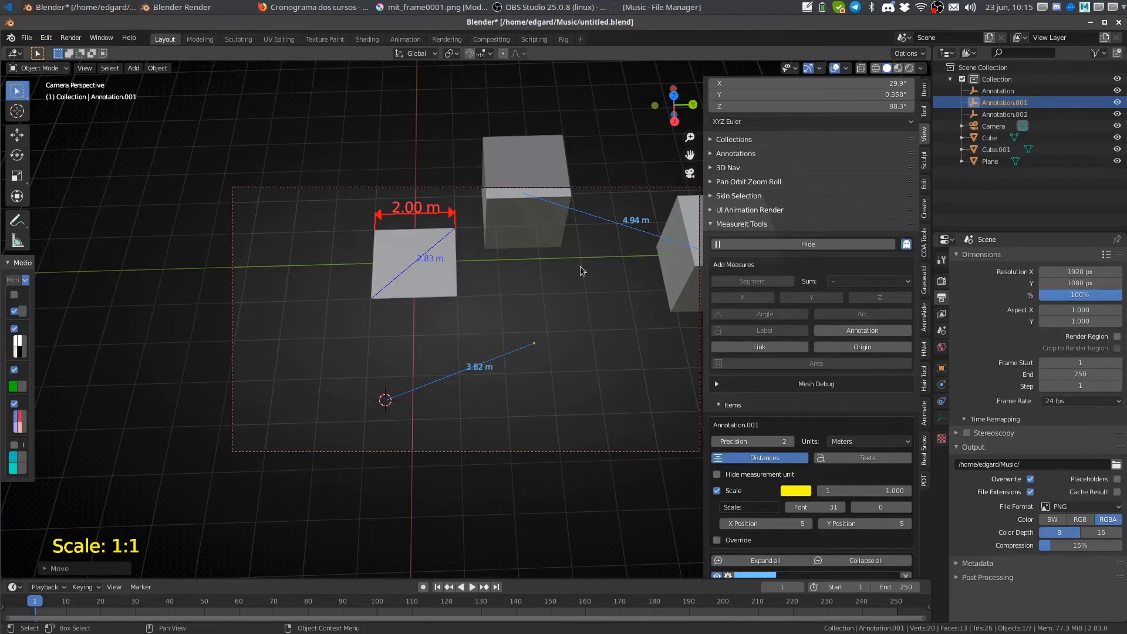
pyautogui.scroll(-8, 779, 528)
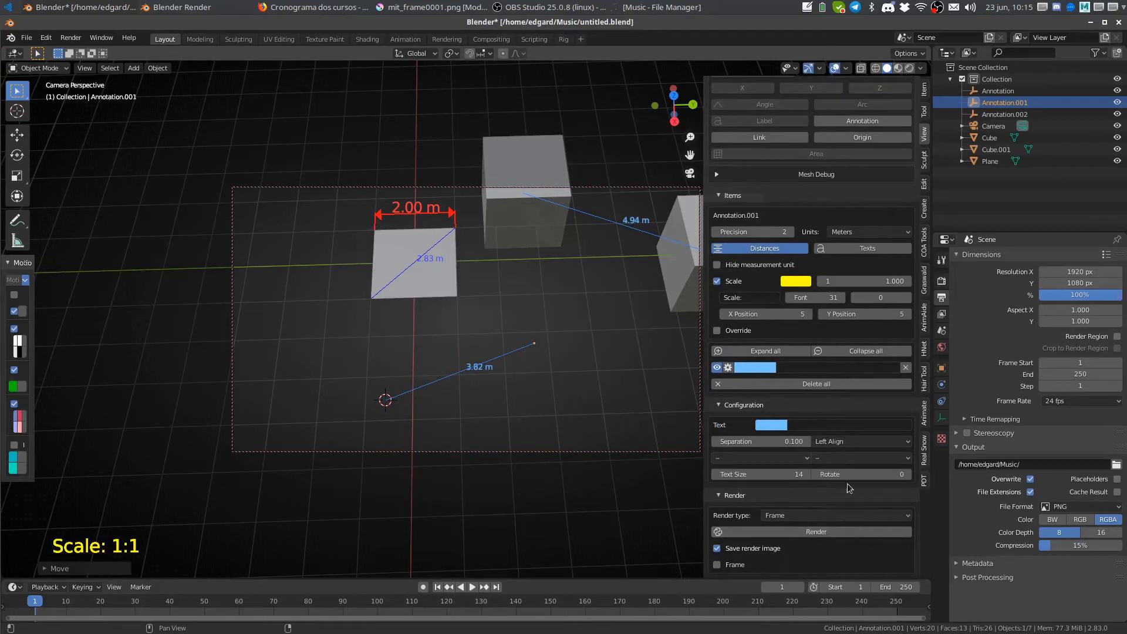
pyautogui.scroll(1, 848, 473)
pyautogui.scroll(7, 848, 473)
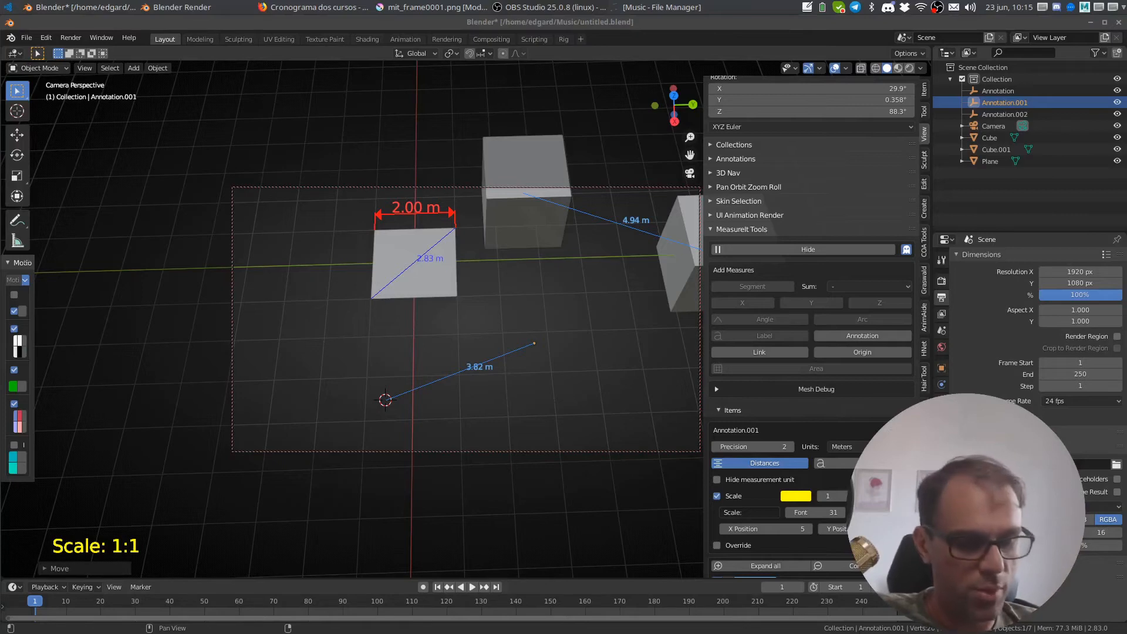
# - Put the plane in Edit Mode, duplicate its corner vertex and place the copy on the empty floor beside the plane
pyautogui.keyDown('shift'); pyautogui.moveTo(509, 302); pyautogui.dragTo(494, 327, button='middle'); pyautogui.keyUp('shift')
pyautogui.keyDown('shift'); pyautogui.moveTo(557, 264); pyautogui.dragTo(568, 291, button='middle'); pyautogui.keyUp('shift')
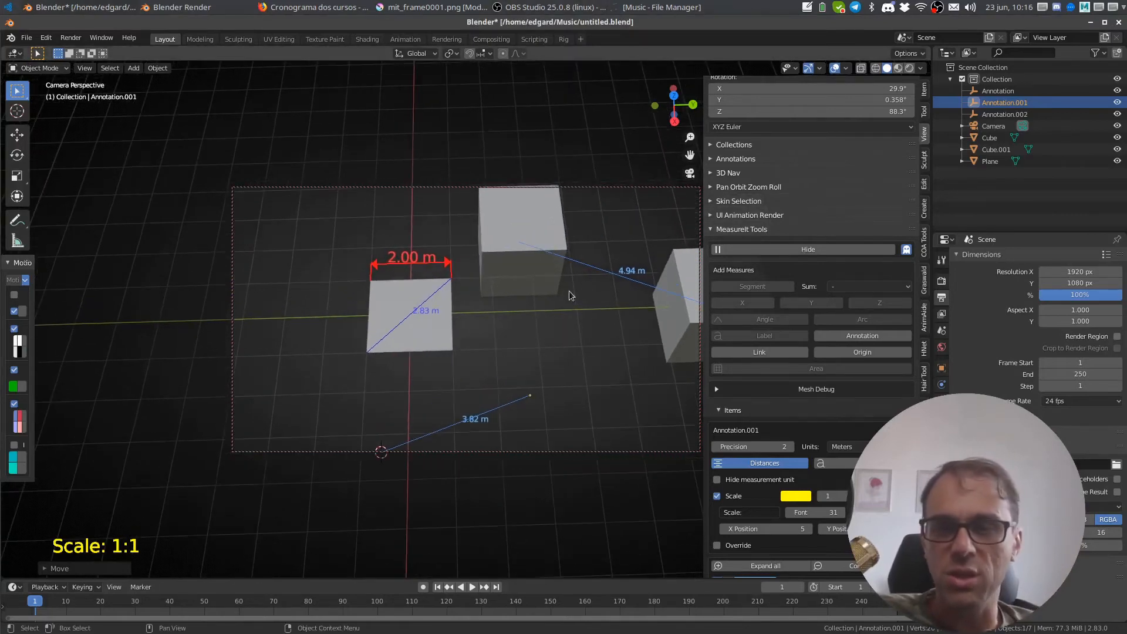
pyautogui.click(444, 341)
pyautogui.press('Tab')
pyautogui.keyDown('shift'); pyautogui.moveTo(386, 284); pyautogui.dragTo(402, 311, button='middle'); pyautogui.keyUp('shift')
pyautogui.click(387, 311)
pyautogui.keyDown('shift'); pyautogui.moveTo(516, 329); pyautogui.dragTo(623, 353, button='middle'); pyautogui.keyUp('shift')
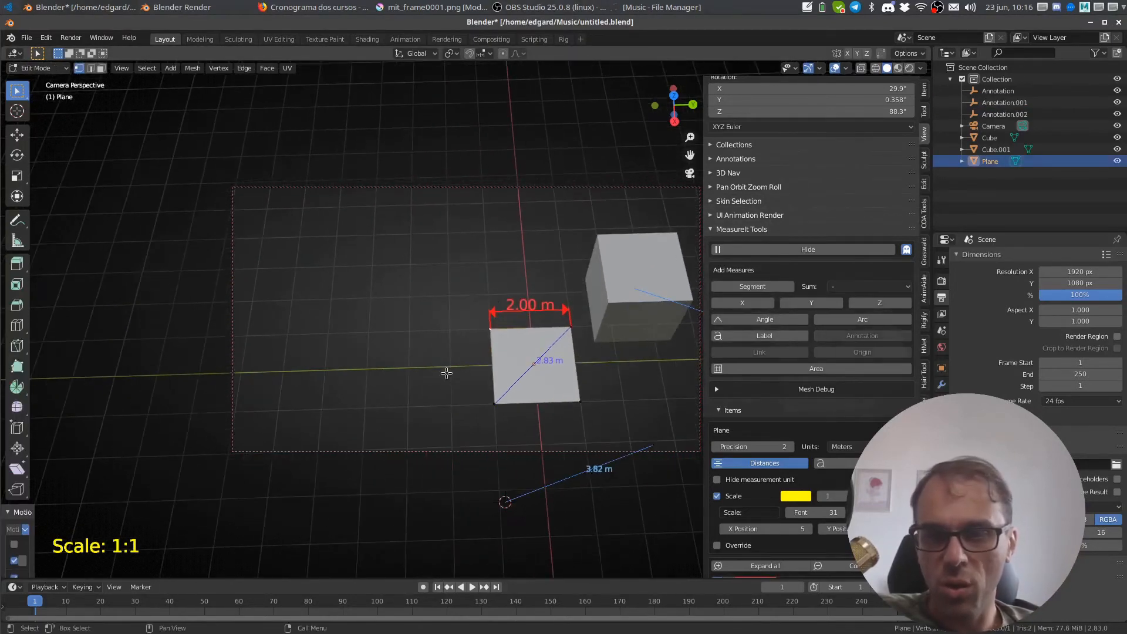
pyautogui.press('g')
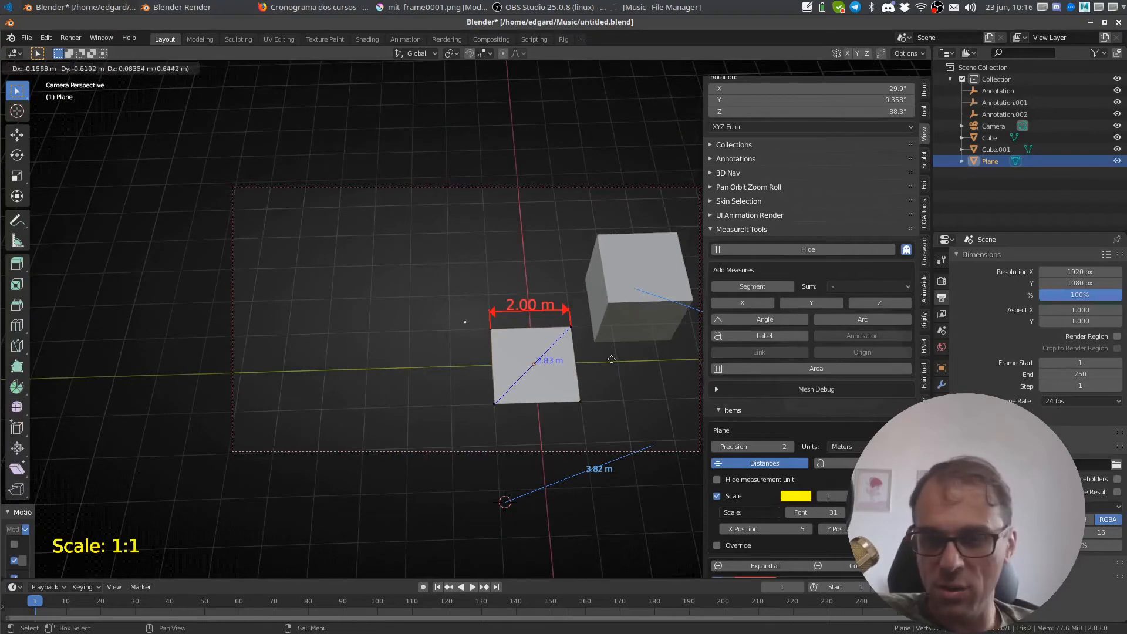
pyautogui.click(522, 389)
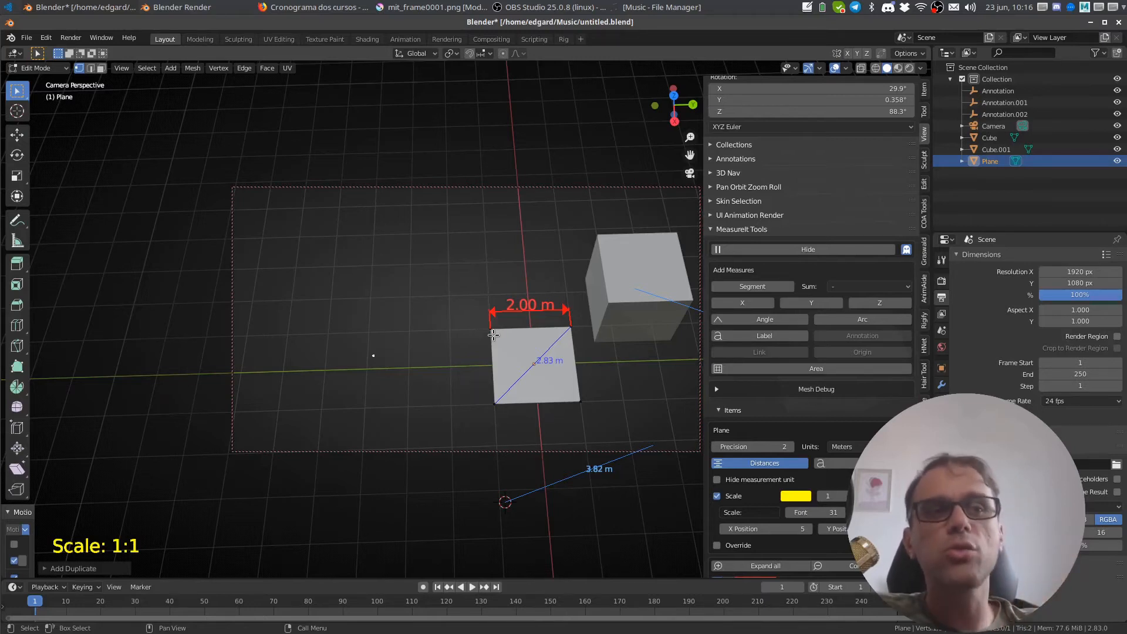
# - Extrude the loose vertex five times to form a curved chain of edges beside the plane
pyautogui.moveTo(492, 334); pyautogui.dragTo(534, 323, button='middle')
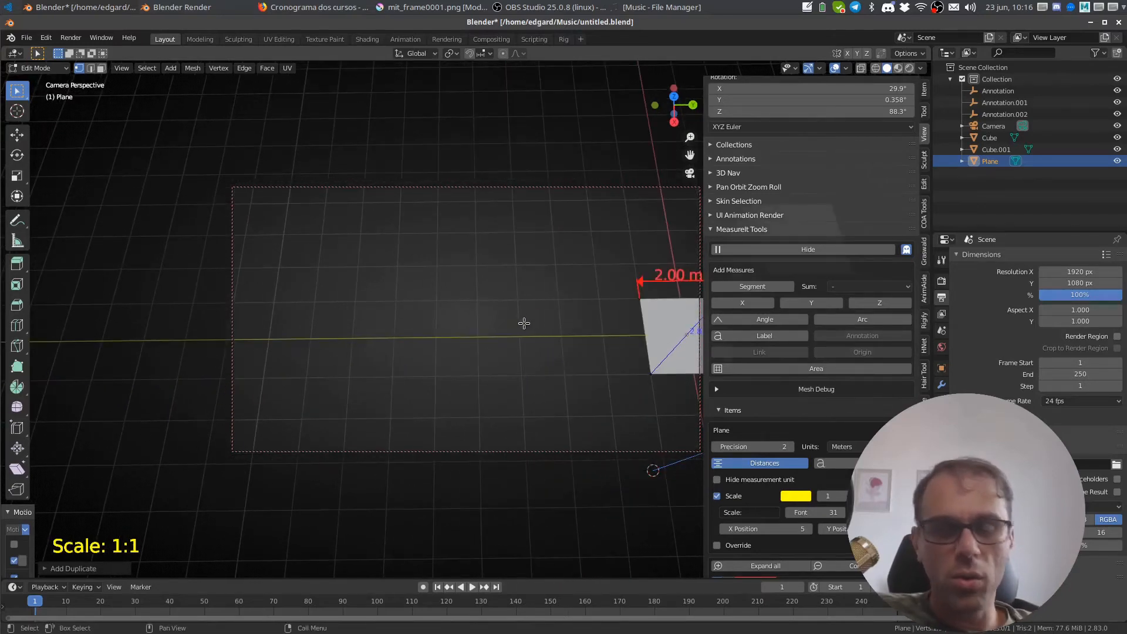
pyautogui.press('e')
pyautogui.click(470, 334)
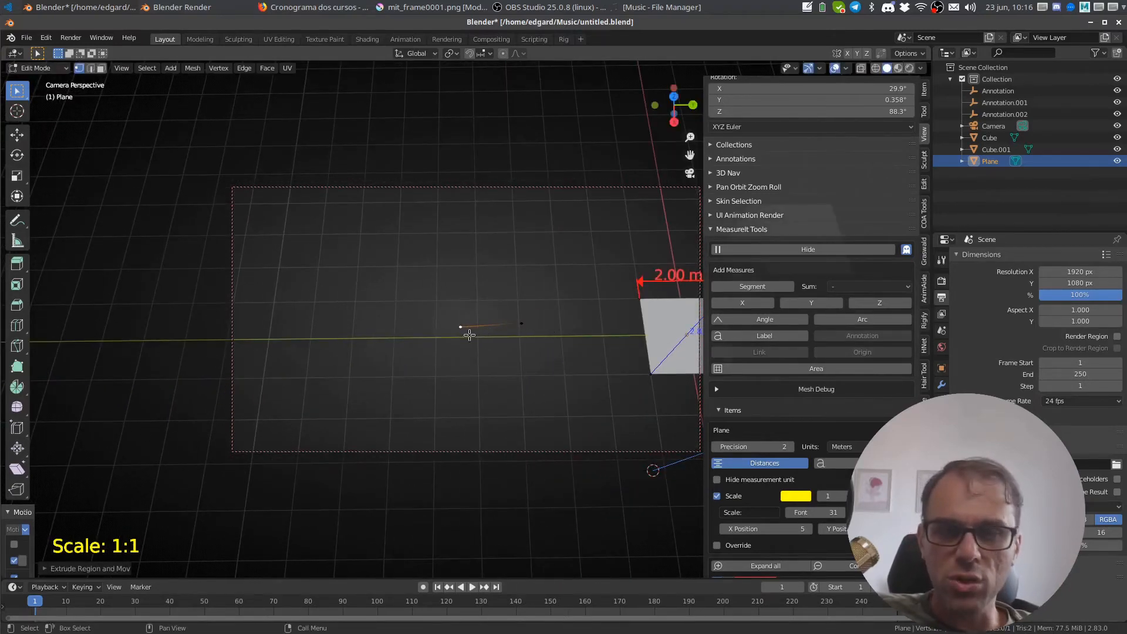
pyautogui.press('e')
pyautogui.click(403, 322)
pyautogui.press('e')
pyautogui.click(331, 297)
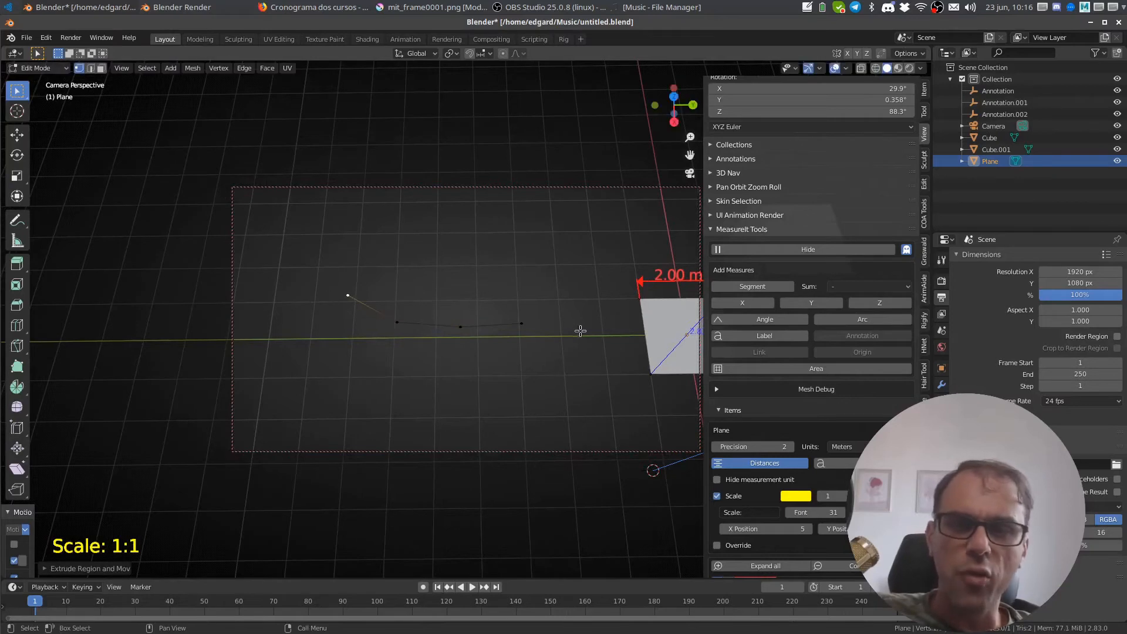
pyautogui.press('e')
pyautogui.click(538, 273)
pyautogui.press('e')
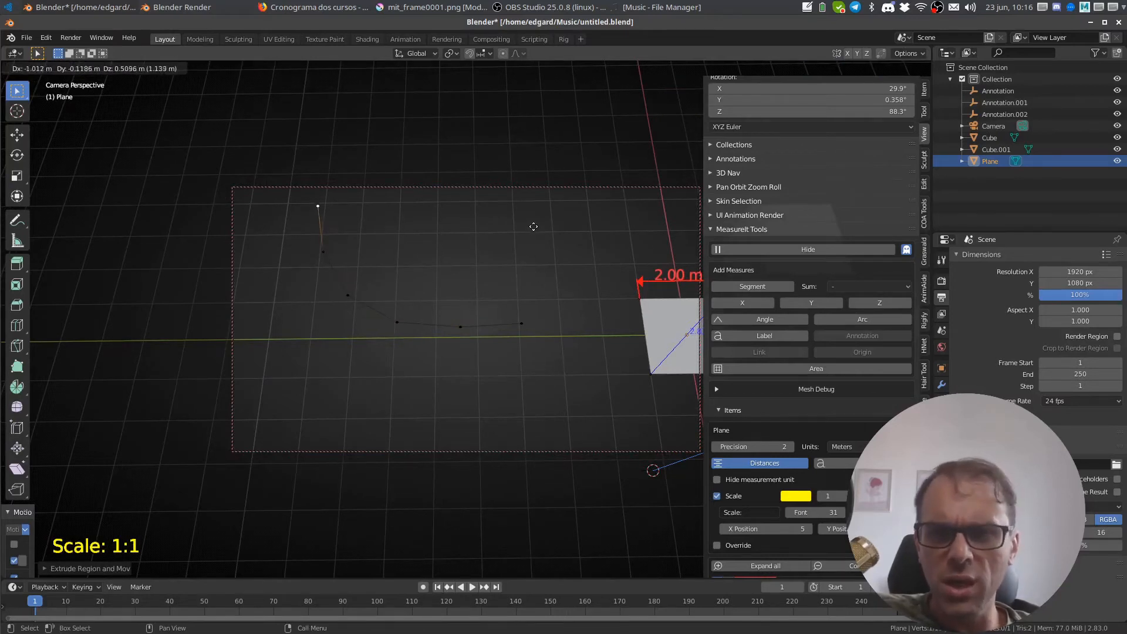
pyautogui.click(533, 226)
# - Select all six vertices of the loose edge chain beside the plane and return to Object Mode
pyautogui.click(525, 319)
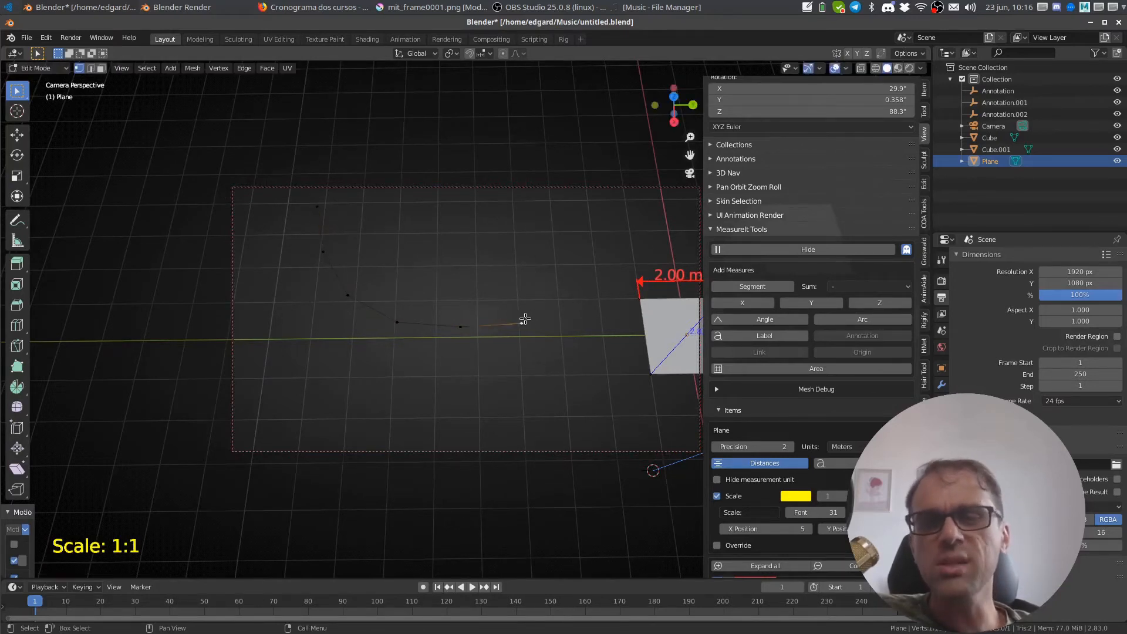
pyautogui.keyDown('shift'); pyautogui.click(460, 327); pyautogui.keyUp('shift')
pyautogui.keyDown('shift'); pyautogui.click(397, 323); pyautogui.keyUp('shift')
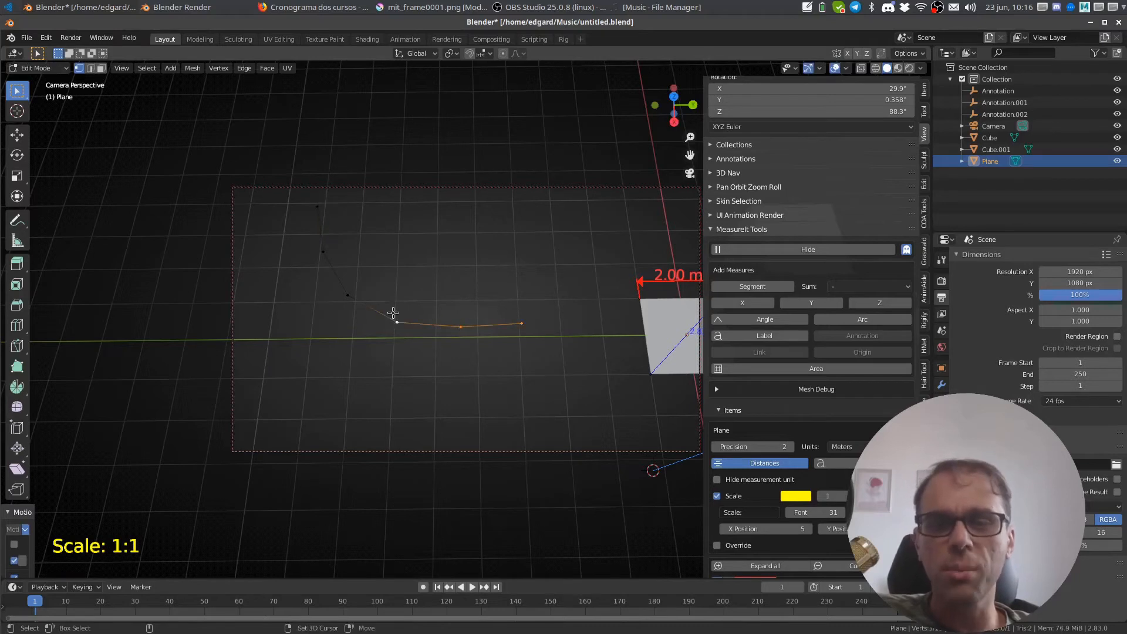
pyautogui.keyDown('shift'); pyautogui.click(326, 244); pyautogui.keyUp('shift')
pyautogui.keyDown('shift'); pyautogui.click(318, 209); pyautogui.keyUp('shift')
pyautogui.keyDown('shift'); pyautogui.click(352, 294); pyautogui.keyUp('shift')
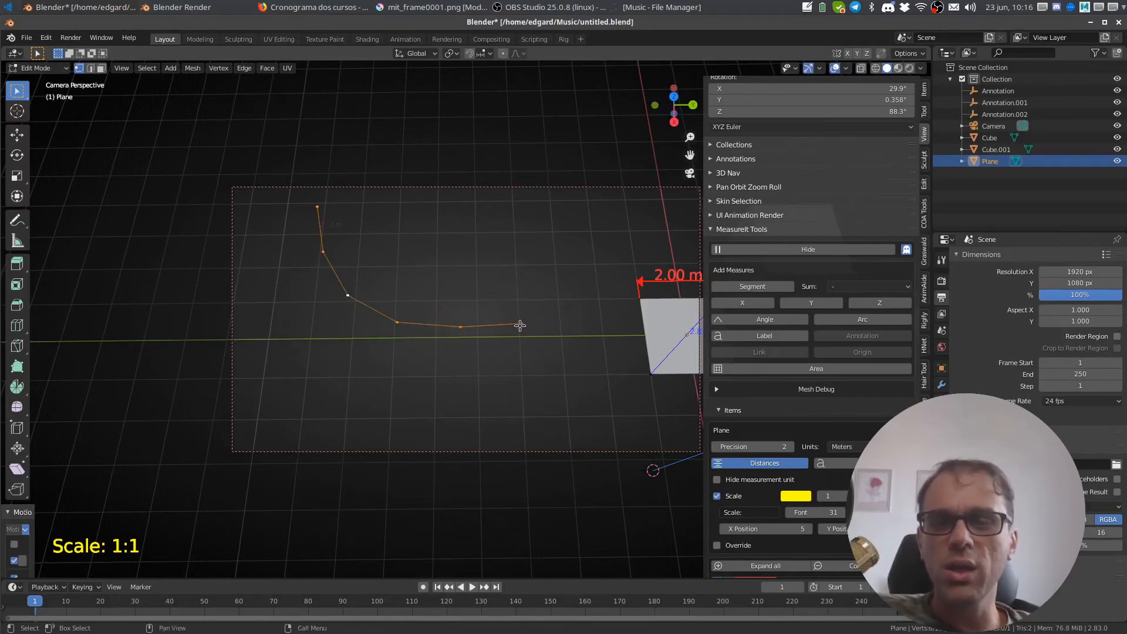
pyautogui.press('Tab')
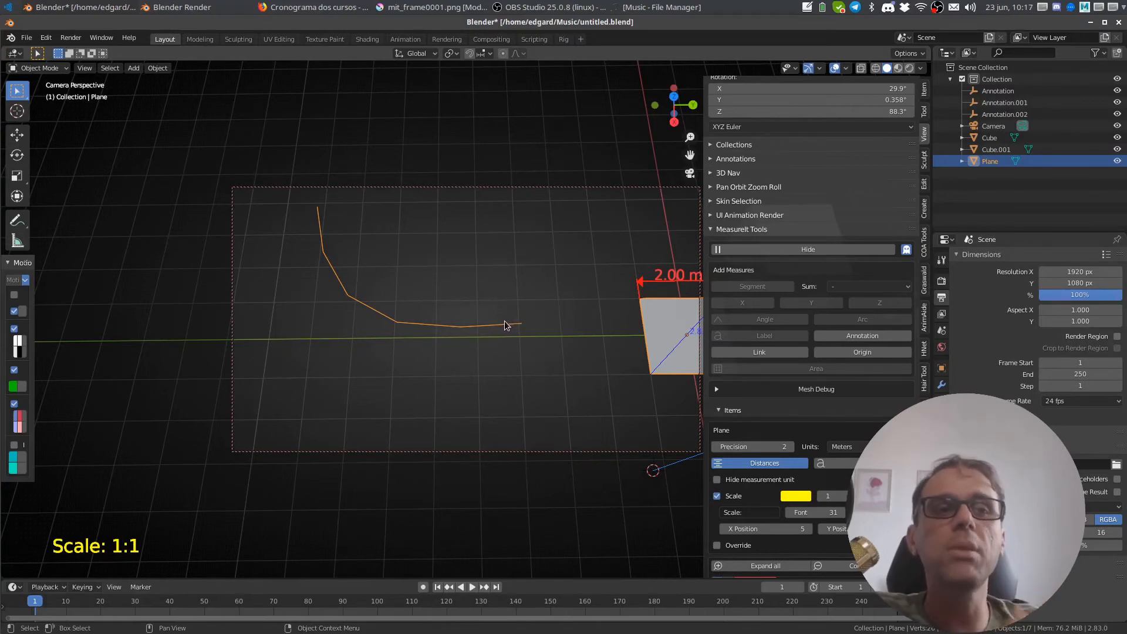
# - Try converting the whole Plane object, including its edge chain, to a mesh and to a curve
pyautogui.click(158, 69)
pyautogui.moveTo(231, 383)
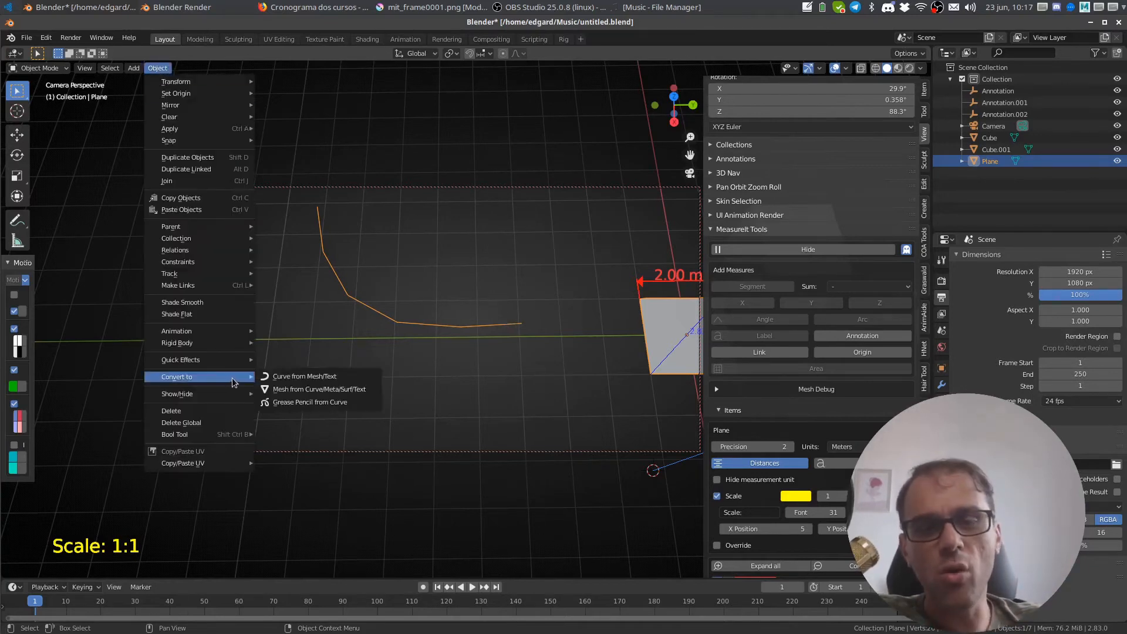
pyautogui.click(364, 389)
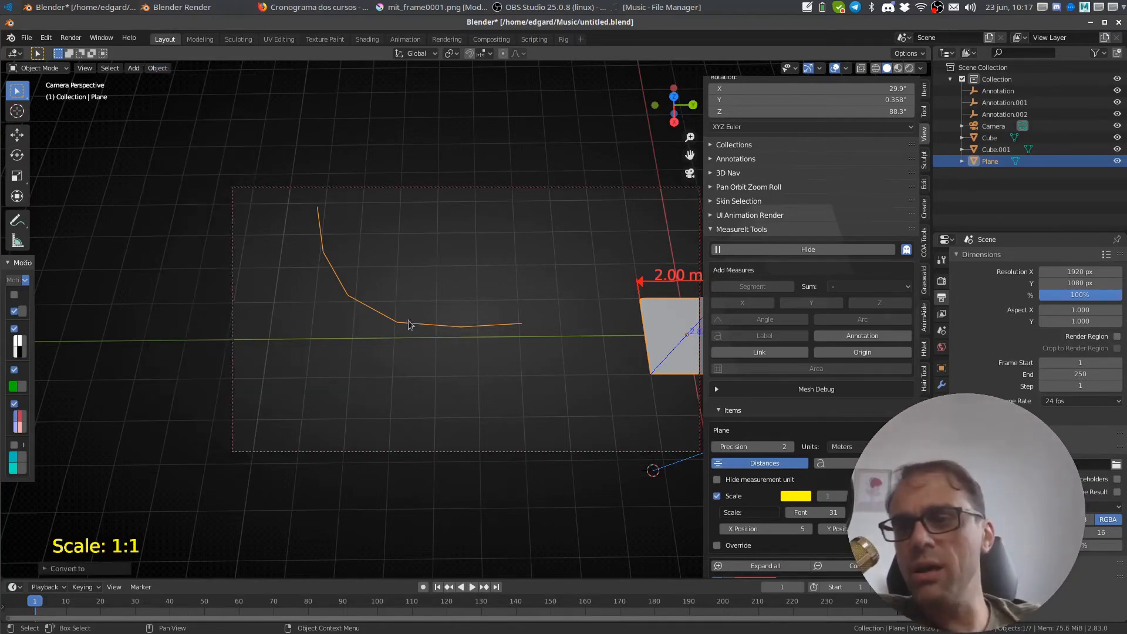
pyautogui.click(157, 68)
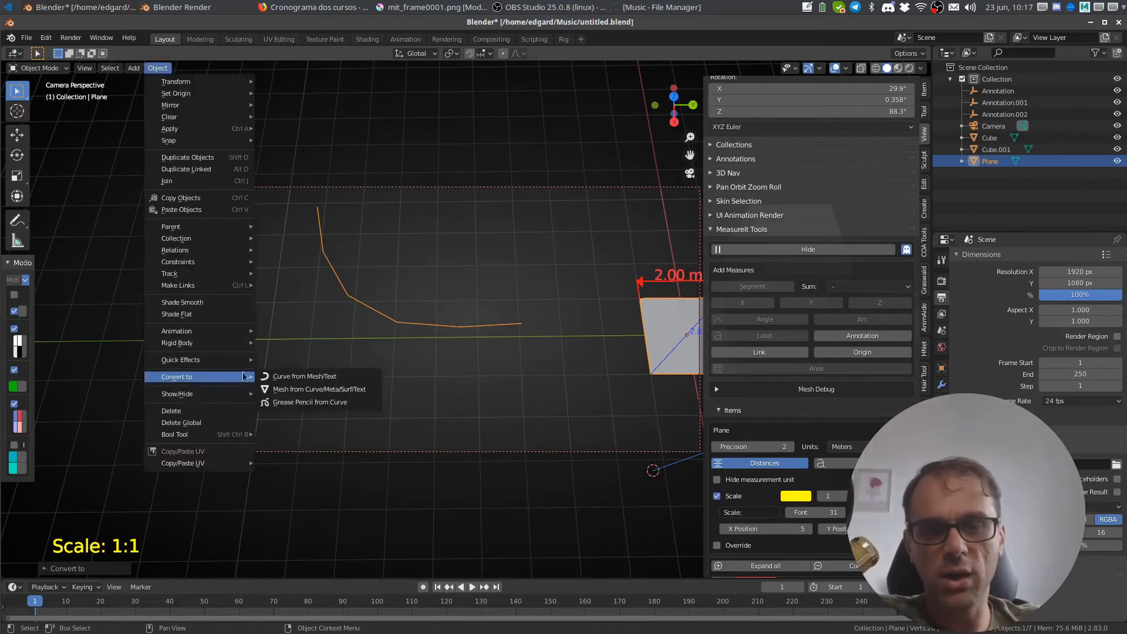
pyautogui.click(353, 376)
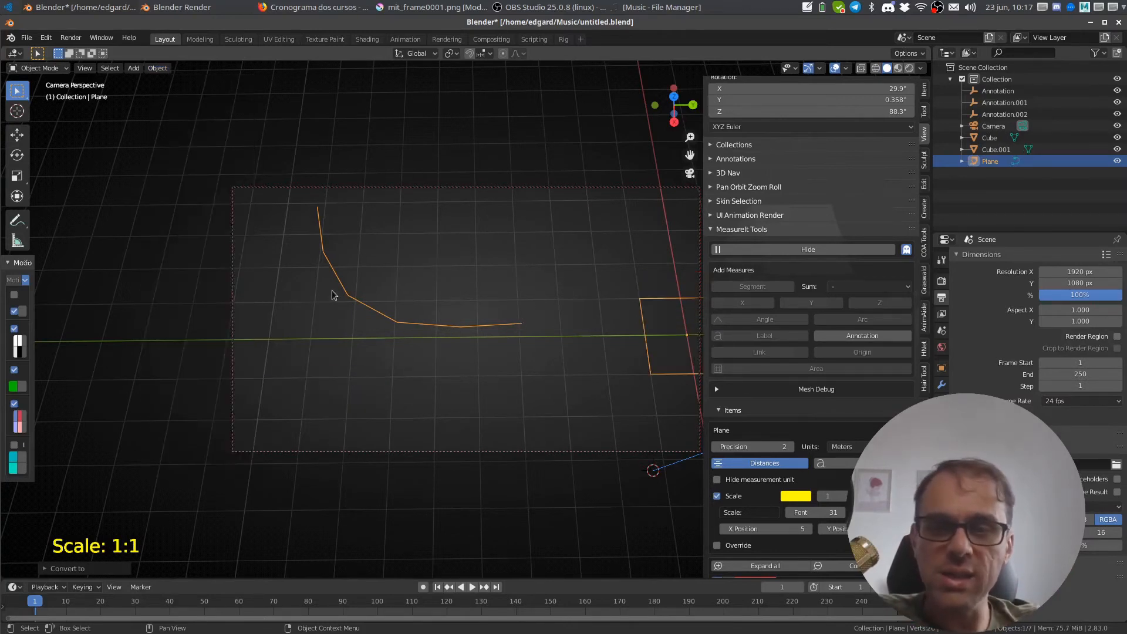
pyautogui.click(519, 322)
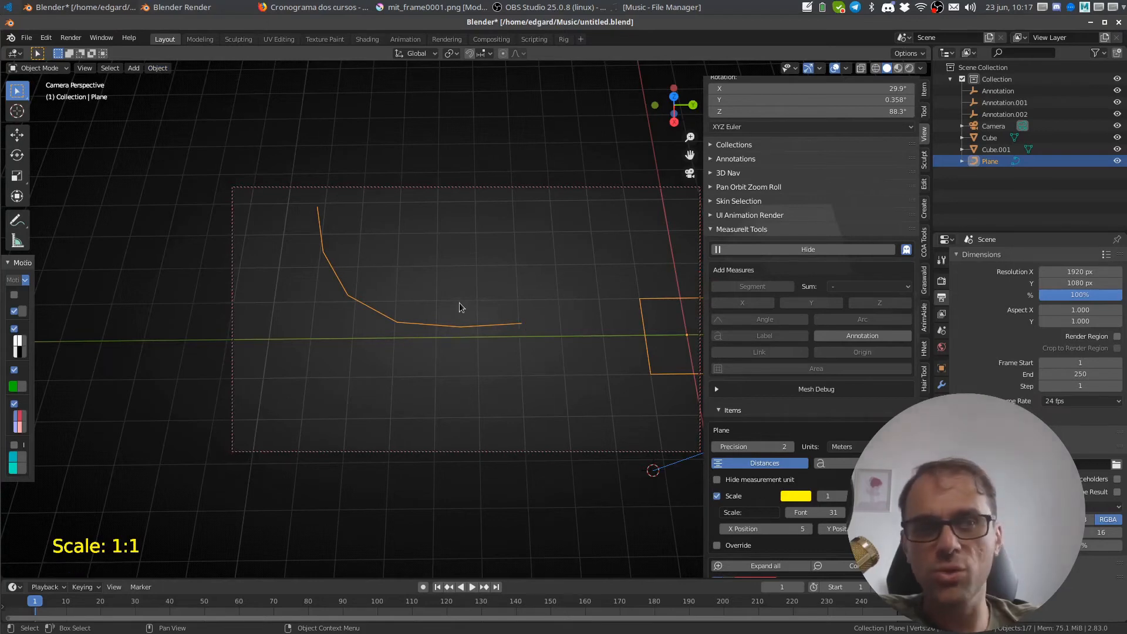
pyautogui.click(961, 162)
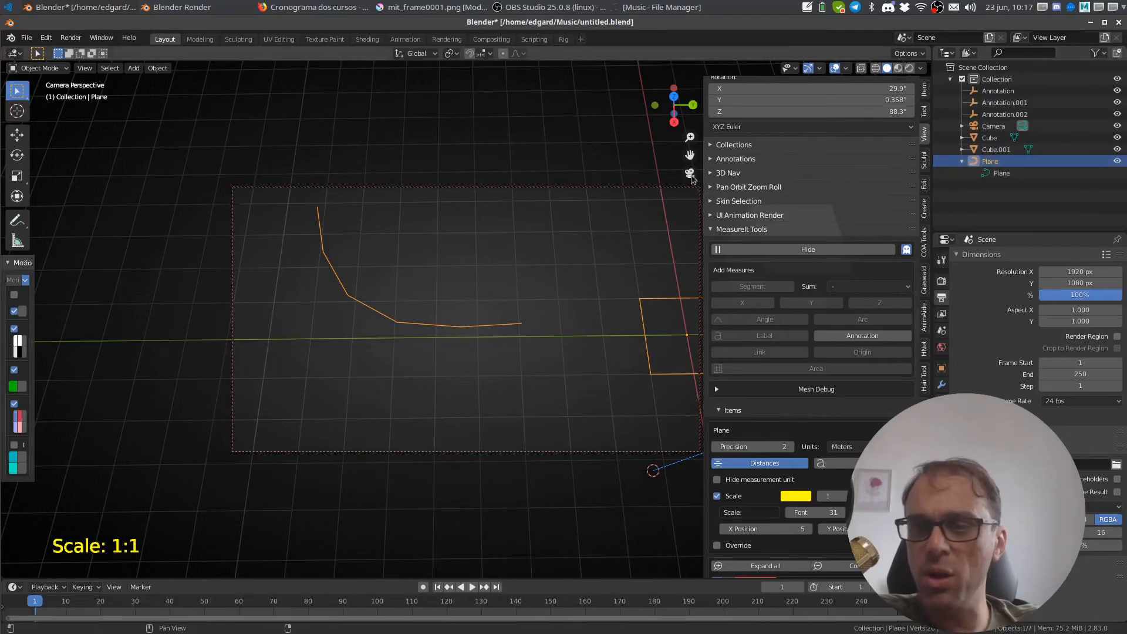
# - Inspect the converted Plane curve in Edit Mode and undo the conversion to a curve
pyautogui.keyDown('shift'); pyautogui.moveTo(646, 309); pyautogui.dragTo(506, 291, button='middle'); pyautogui.keyUp('shift')
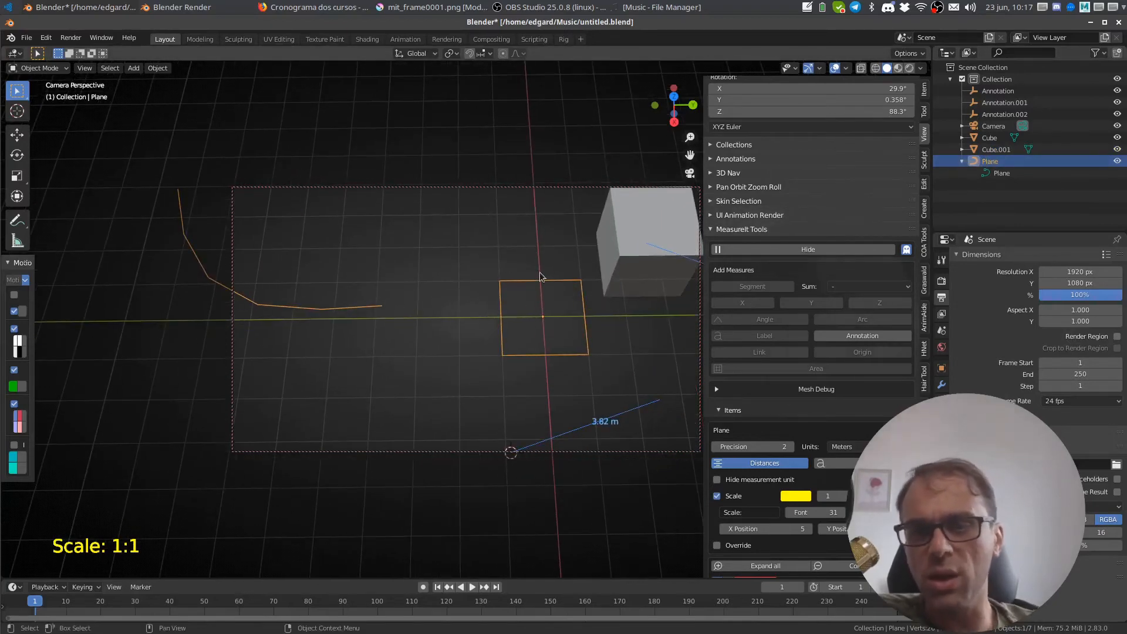
pyautogui.press('Tab')
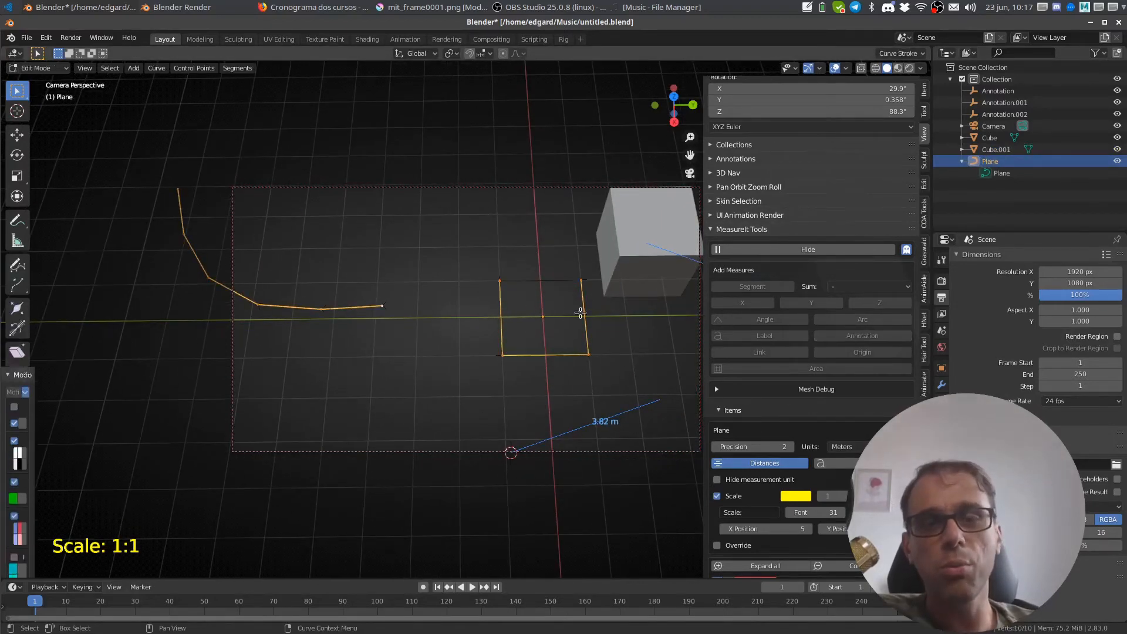
pyautogui.keyDown('shift'); pyautogui.moveTo(503, 329); pyautogui.dragTo(541, 316, button='middle'); pyautogui.keyUp('shift')
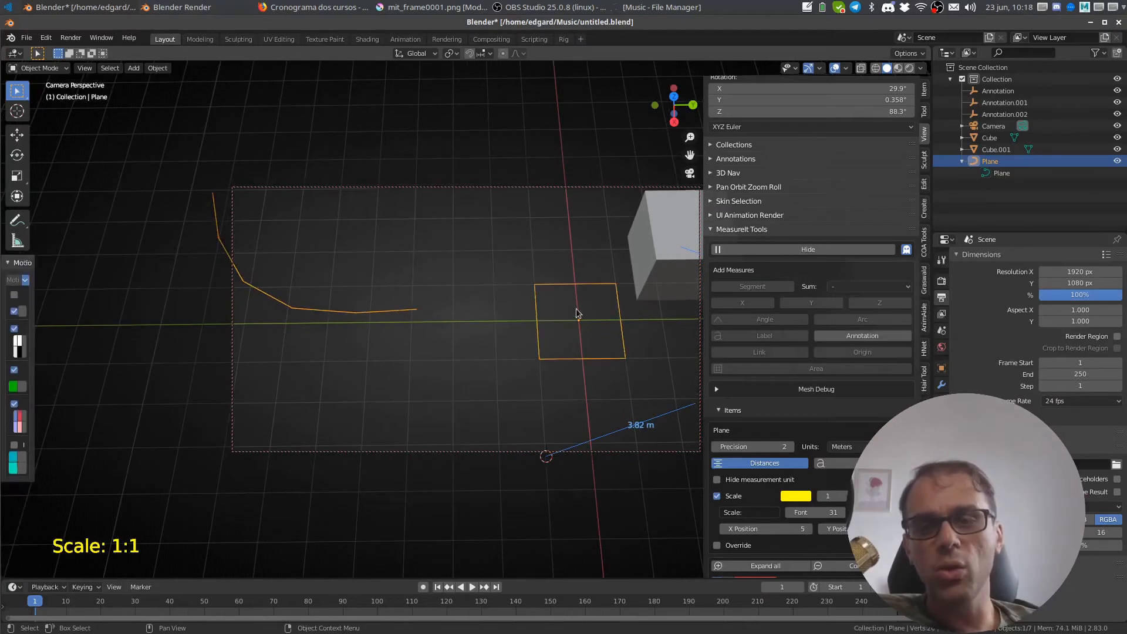
pyautogui.keyDown('ctrl'); pyautogui.scroll(3, 576, 311); pyautogui.keyUp('ctrl')
pyautogui.press('Tab')
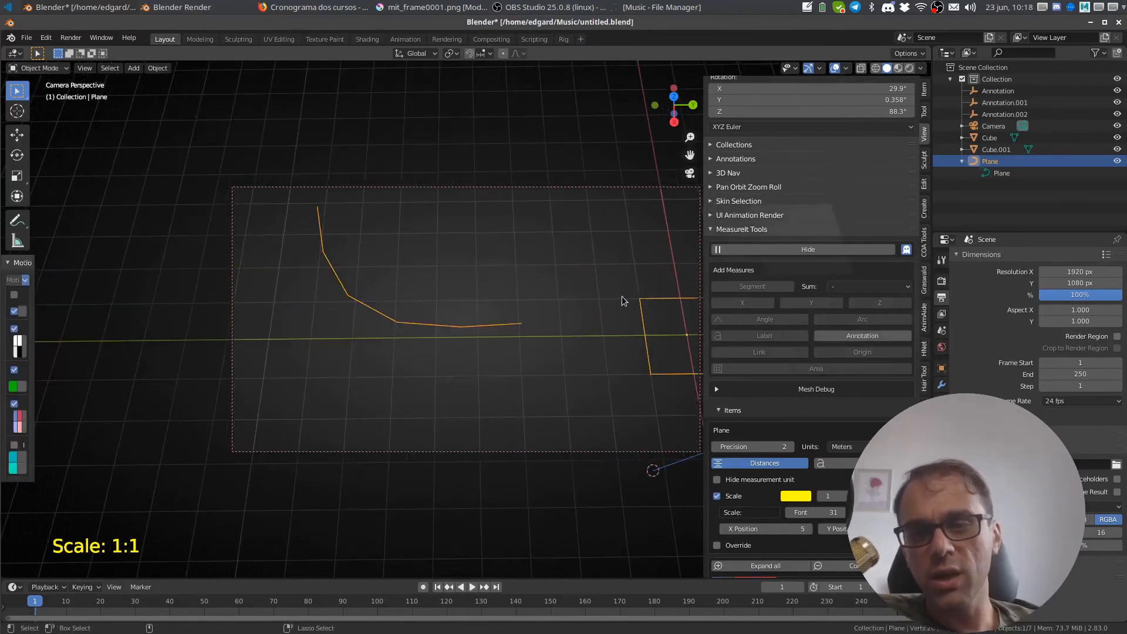
pyautogui.click(681, 308)
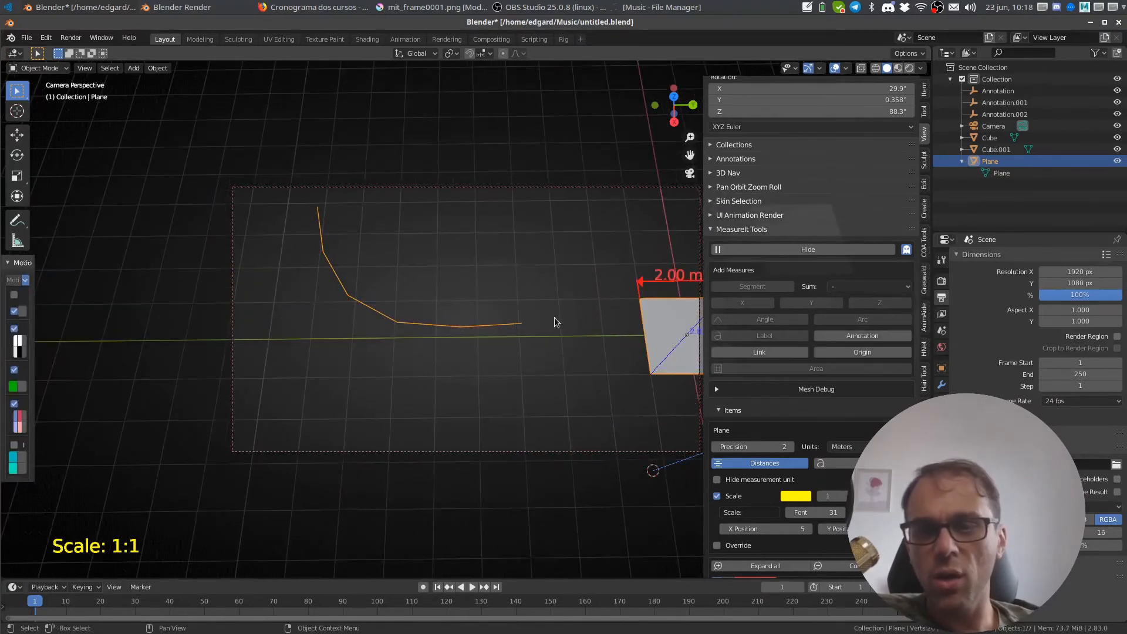
# - Separate the selected edge chain from the plane into its own object and return to Object Mode
pyautogui.press('Tab')
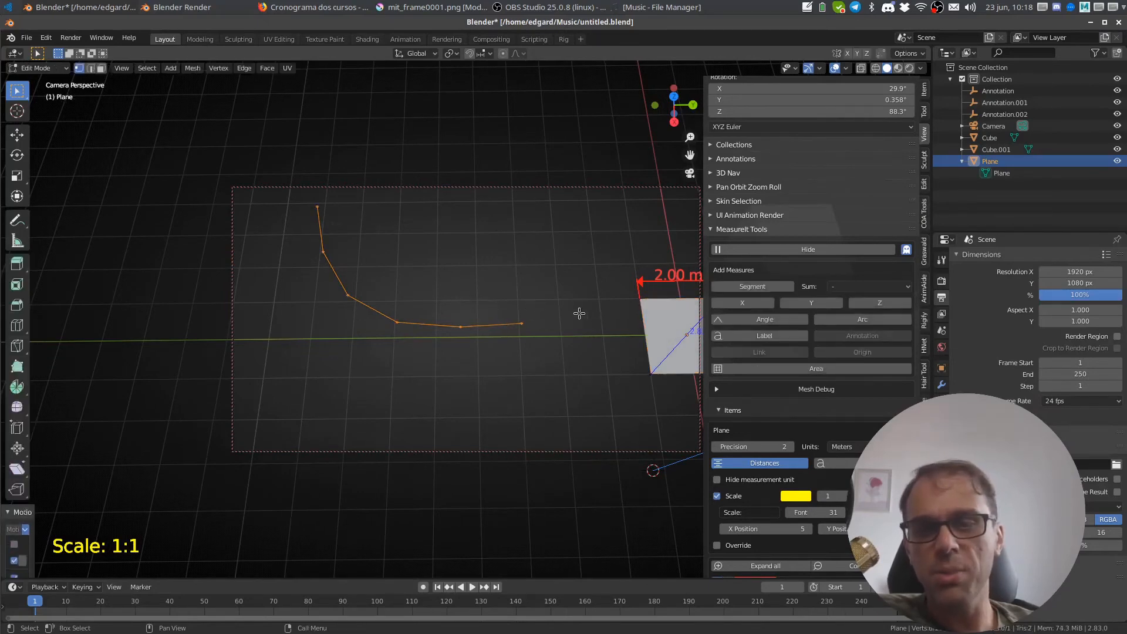
pyautogui.keyDown('shift'); pyautogui.moveTo(612, 291); pyautogui.dragTo(564, 274, button='middle'); pyautogui.keyUp('shift')
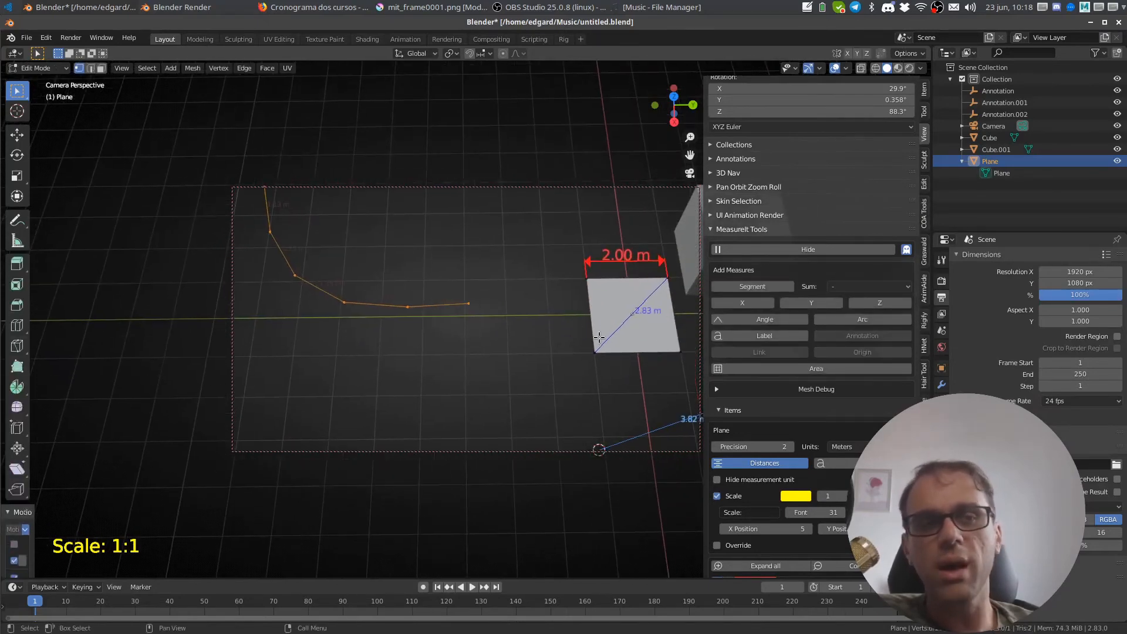
pyautogui.keyDown('shift'); pyautogui.moveTo(598, 337); pyautogui.dragTo(602, 342, button='middle'); pyautogui.keyUp('shift')
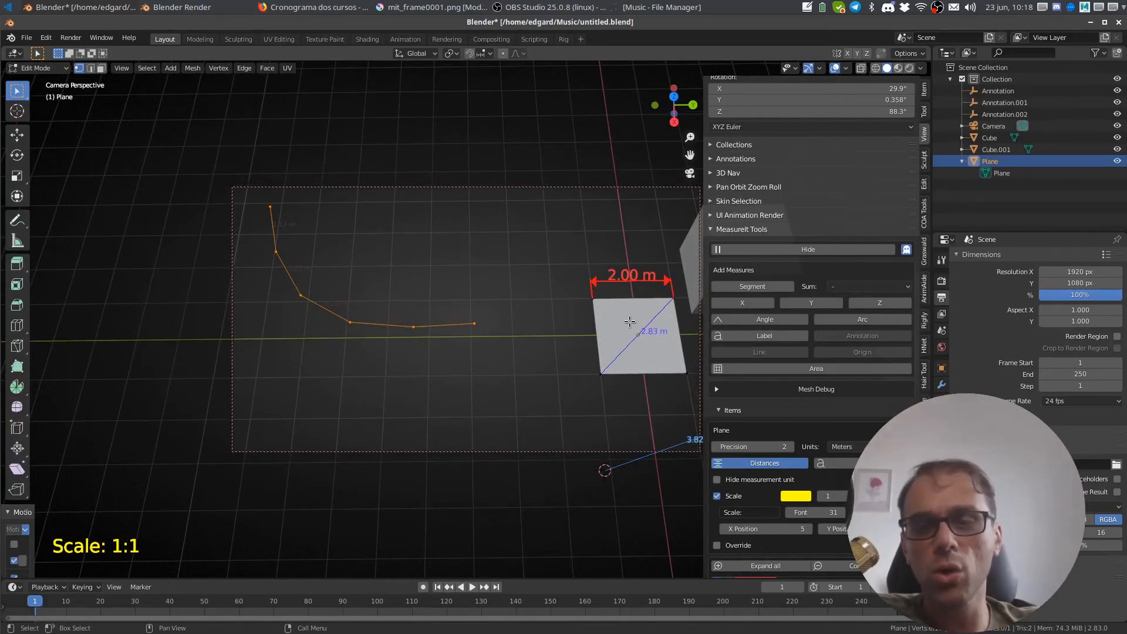
pyautogui.press('p')
pyautogui.click(554, 317)
pyautogui.press('Tab')
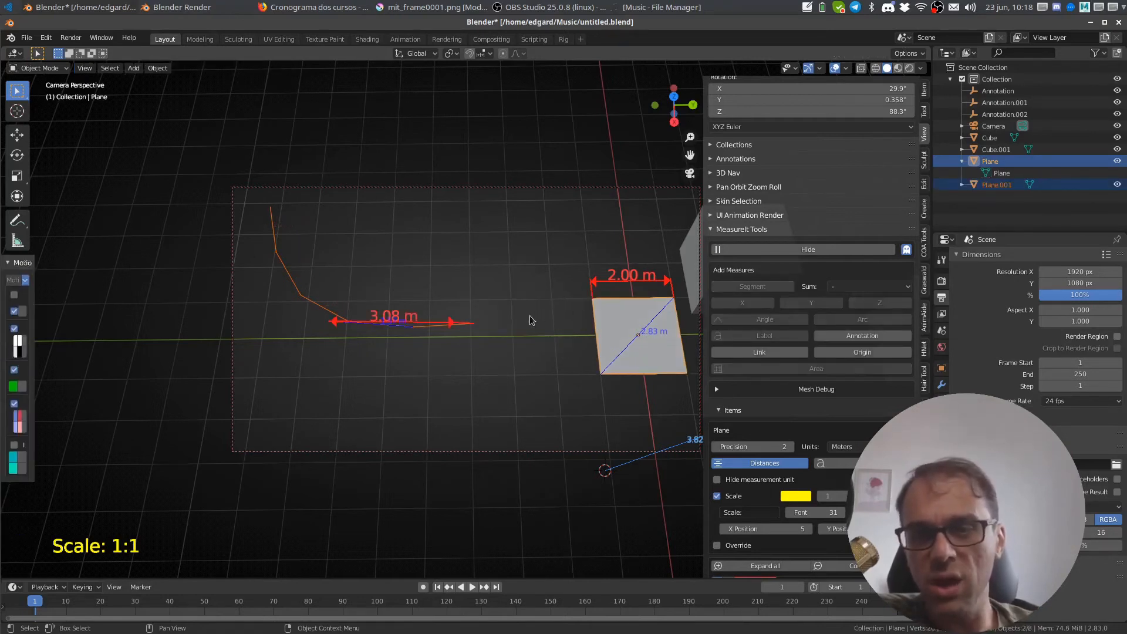
# - Select only the separated edge chain and convert it from a mesh to a curve
pyautogui.click(624, 325)
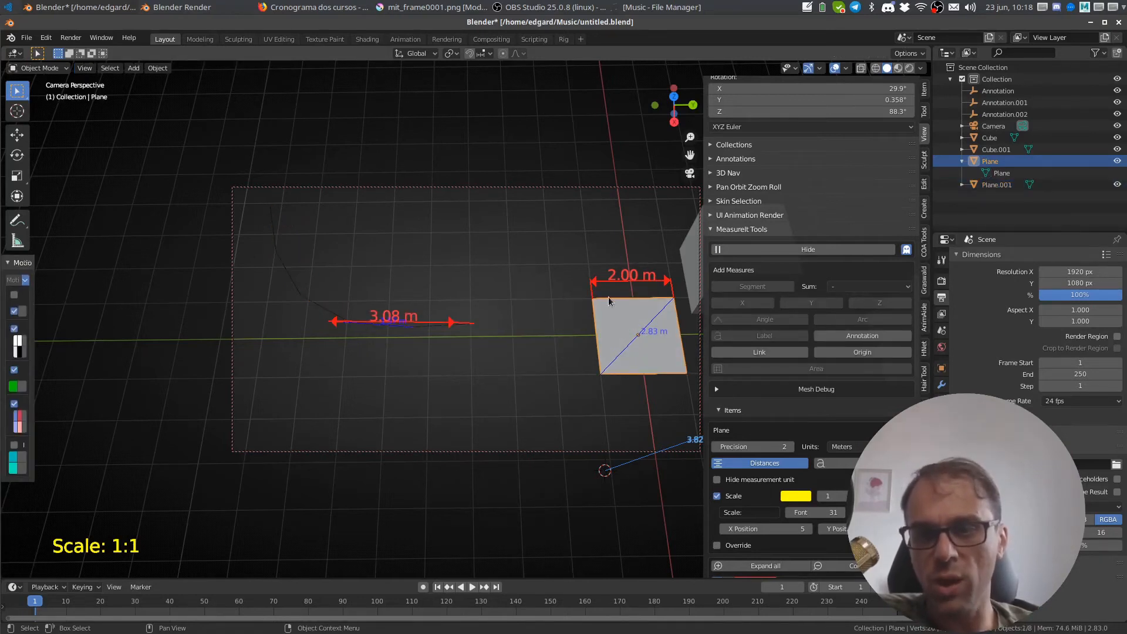
pyautogui.click(427, 333)
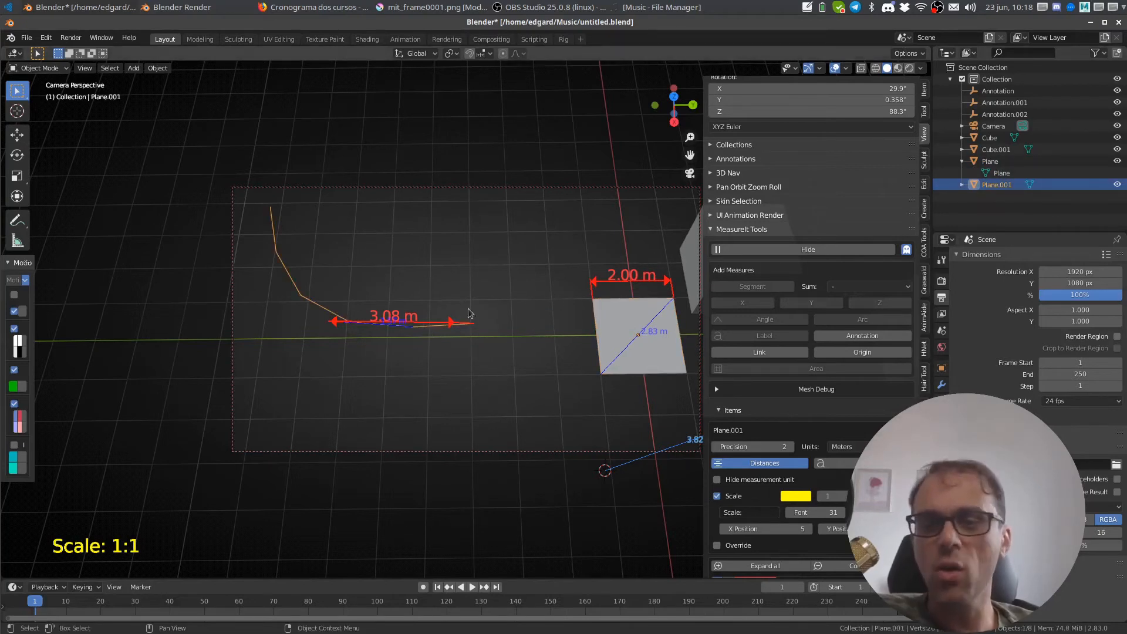
pyautogui.click(159, 68)
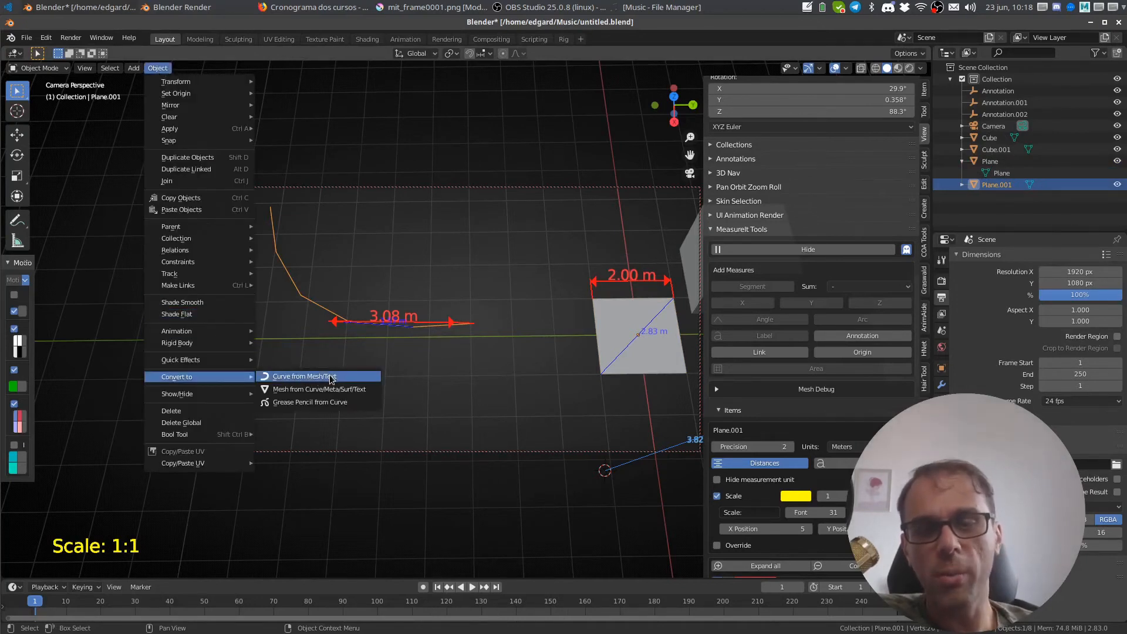
pyautogui.click(332, 377)
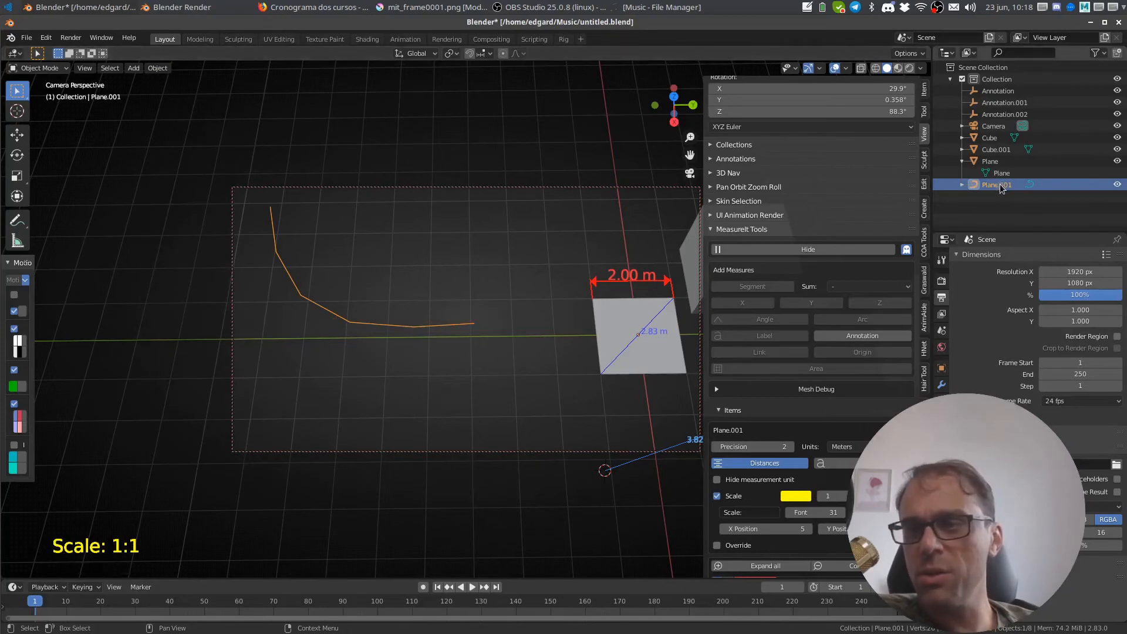
# - Try moving the control point next to the curve's end in Edit Mode, then cancel and leave Edit Mode
pyautogui.press('Tab')
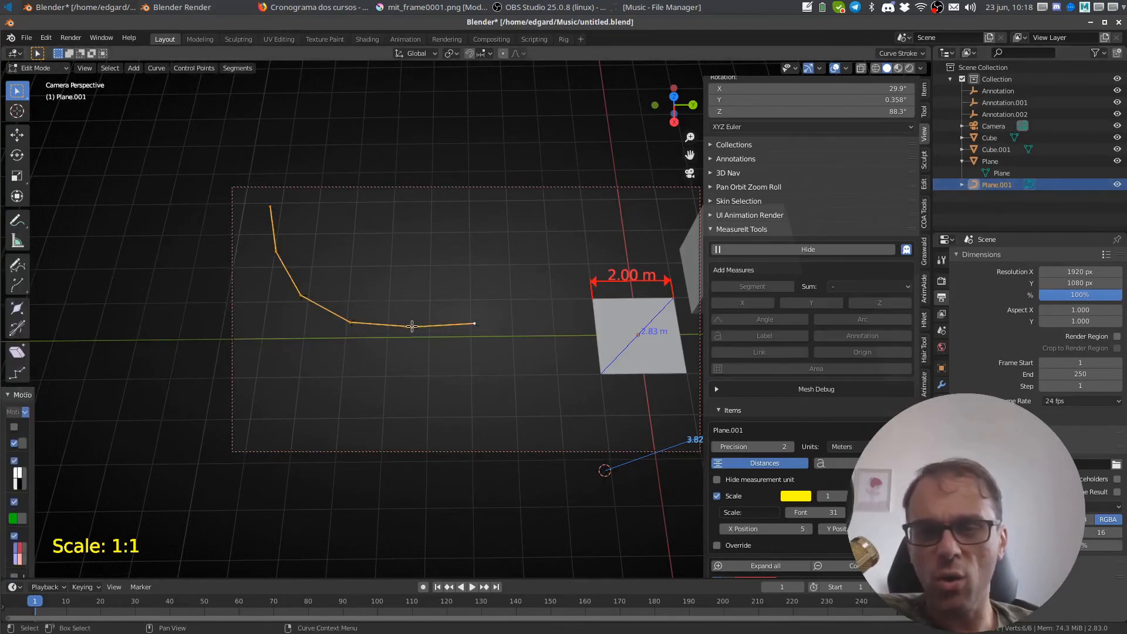
pyautogui.click(412, 326)
pyautogui.press('g')
pyautogui.press('Escape')
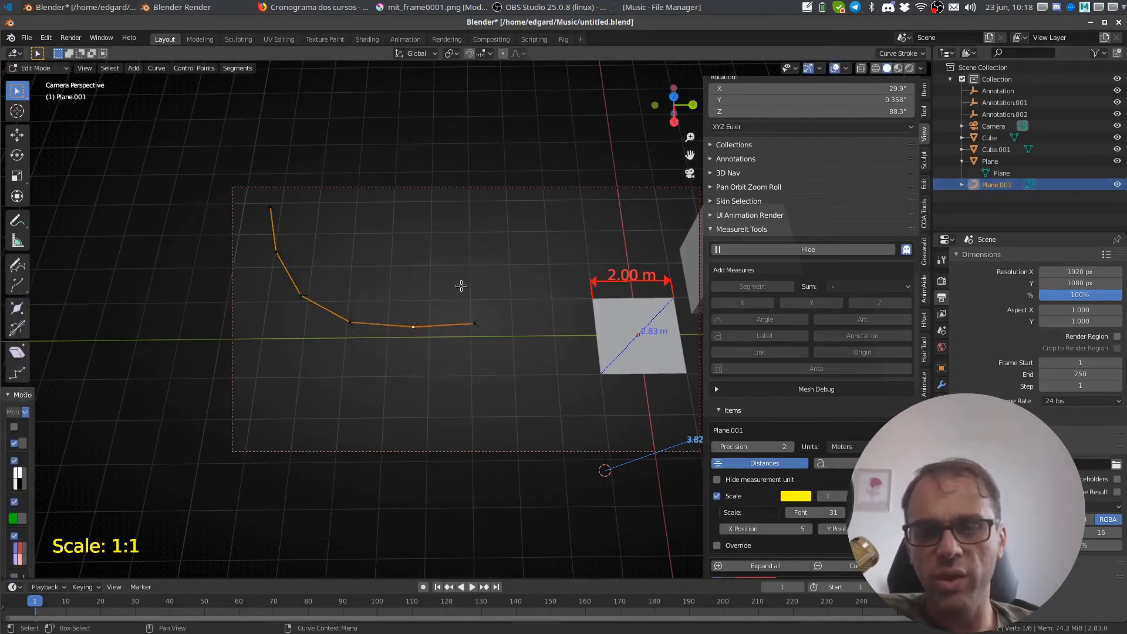
pyautogui.press('Tab')
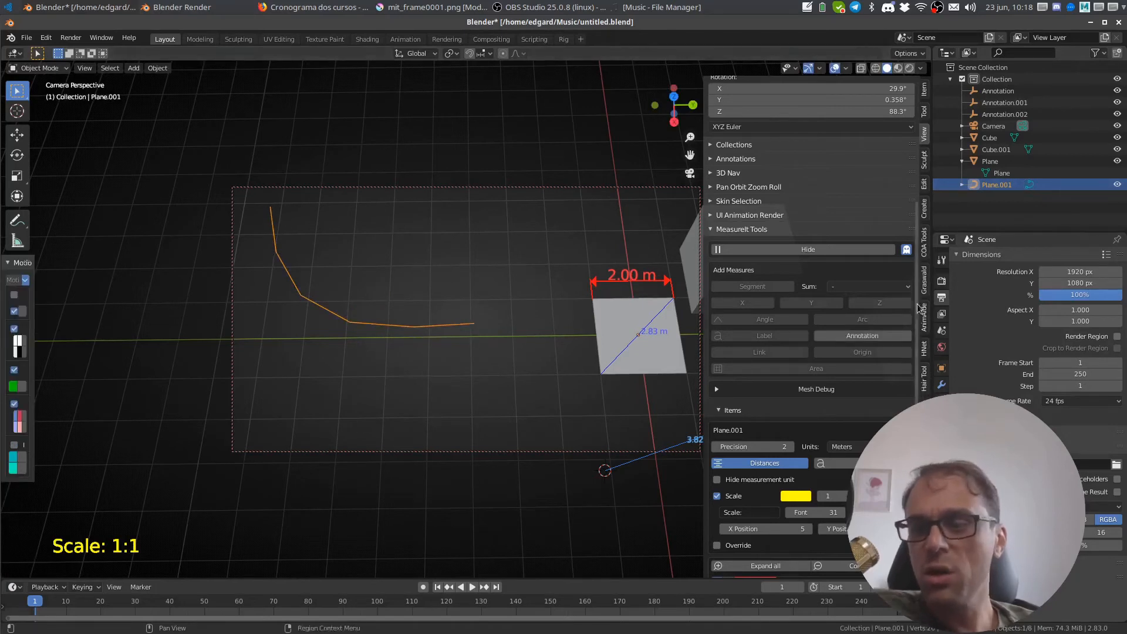
# - Give the Plane.001 curve thickness by setting its bevel depth to 0.047 m
pyautogui.click(942, 434)
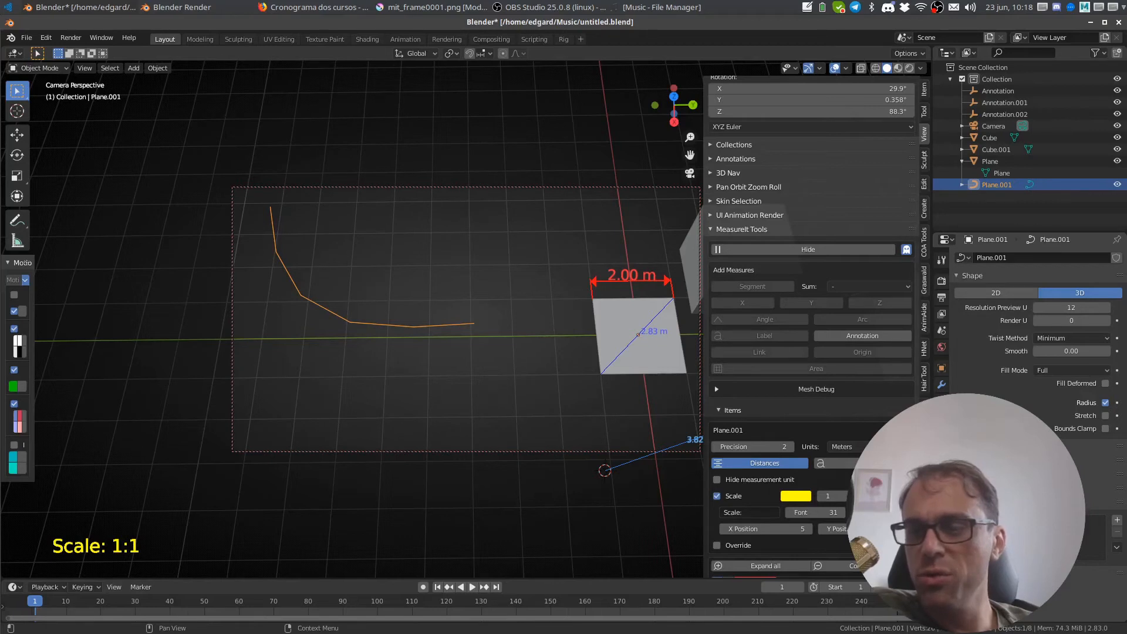
pyautogui.click(974, 460)
pyautogui.scroll(-5, 1074, 411)
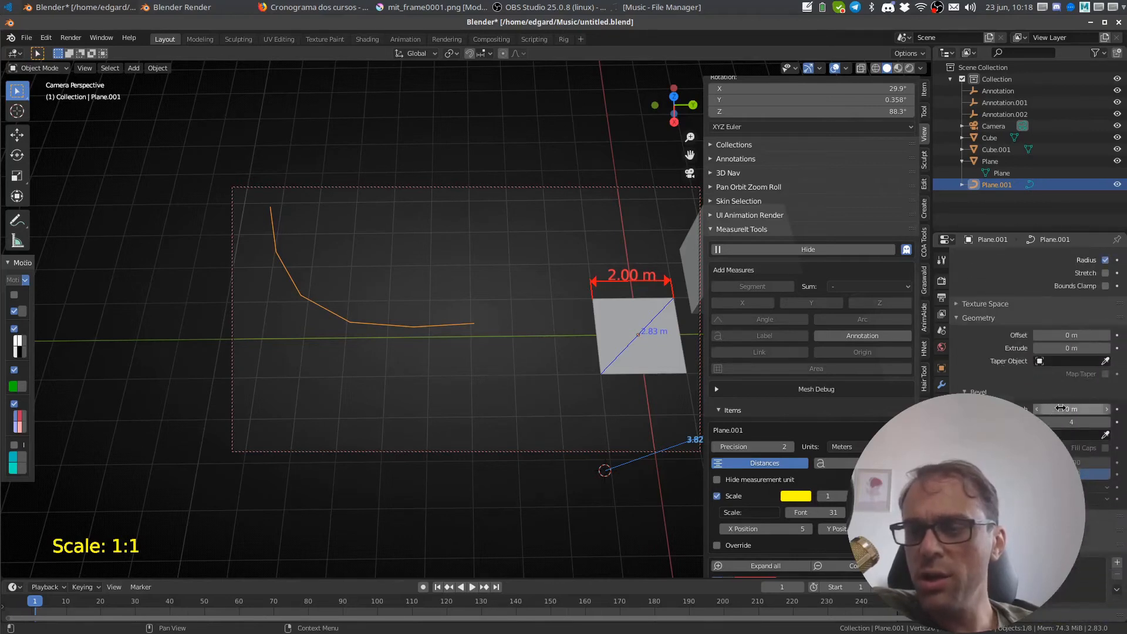
pyautogui.moveTo(1066, 409)
pyautogui.mouseDown()
pyautogui.moveTo(1074, 406)
pyautogui.moveTo(1056, 408)
pyautogui.mouseUp()
pyautogui.moveTo(464, 412); pyautogui.dragTo(610, 382, button='middle')
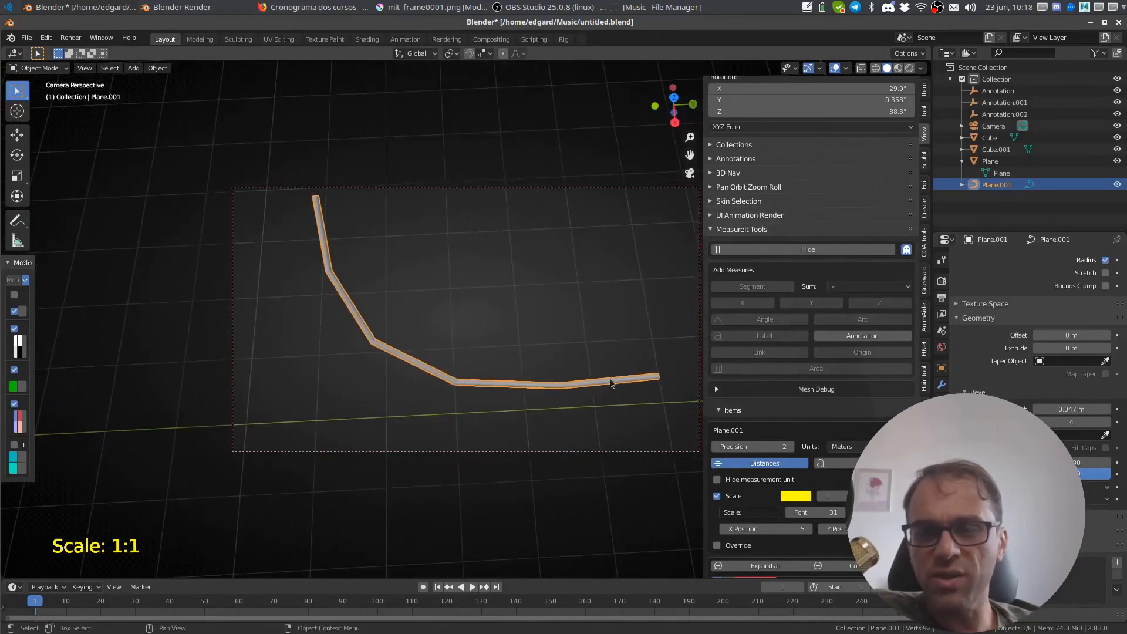
# - Select all control points of the Plane.001 curve in Edit Mode and apply Curve Simplify
pyautogui.press('Tab')
pyautogui.press('a')
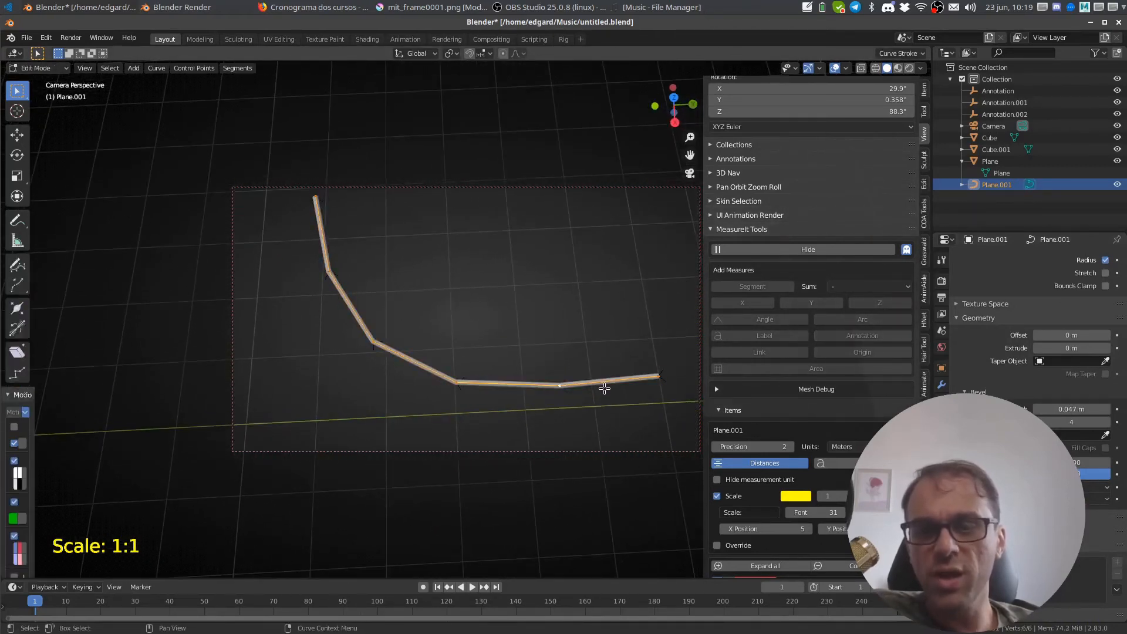
pyautogui.rightClick(599, 377)
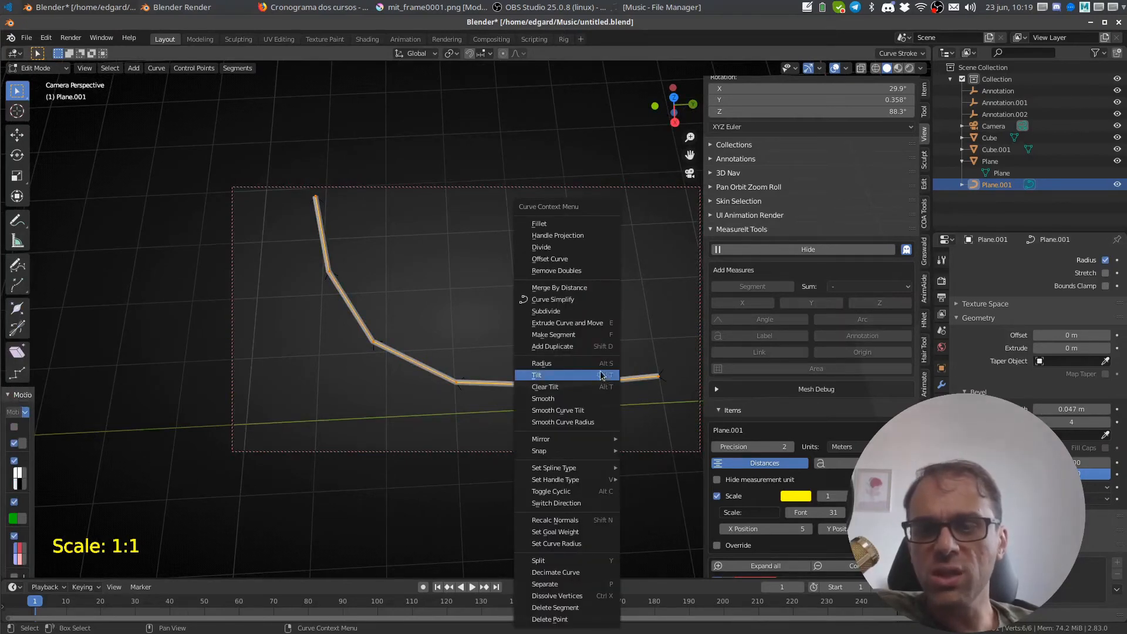
pyautogui.click(590, 300)
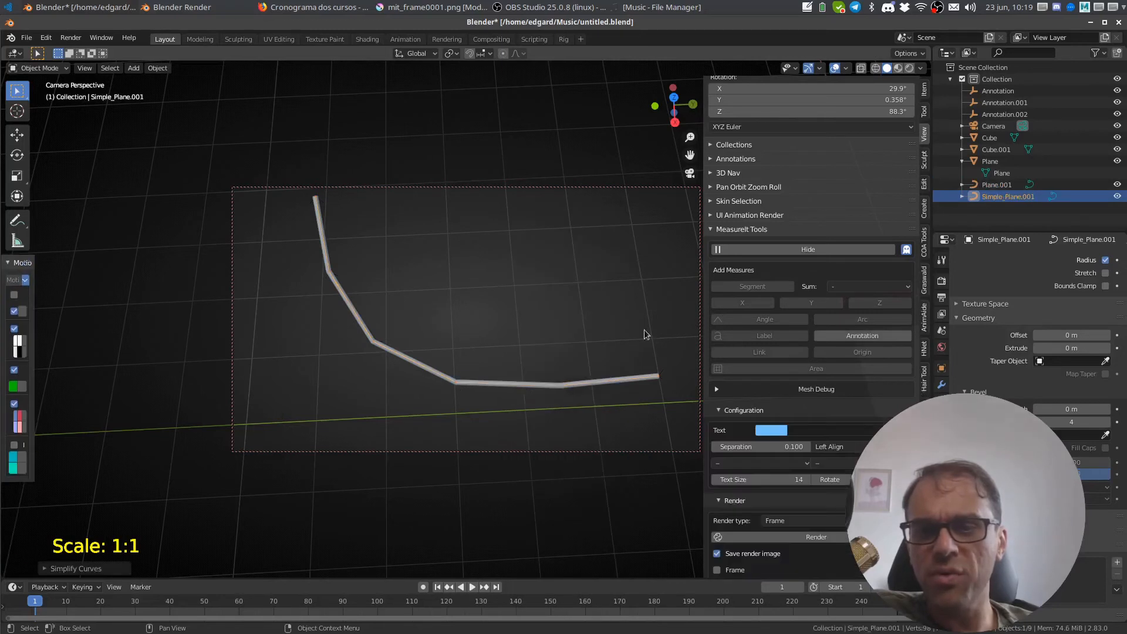
# - Select all curve points in Edit Mode and try the Handle Projection operation on them
pyautogui.press('Tab')
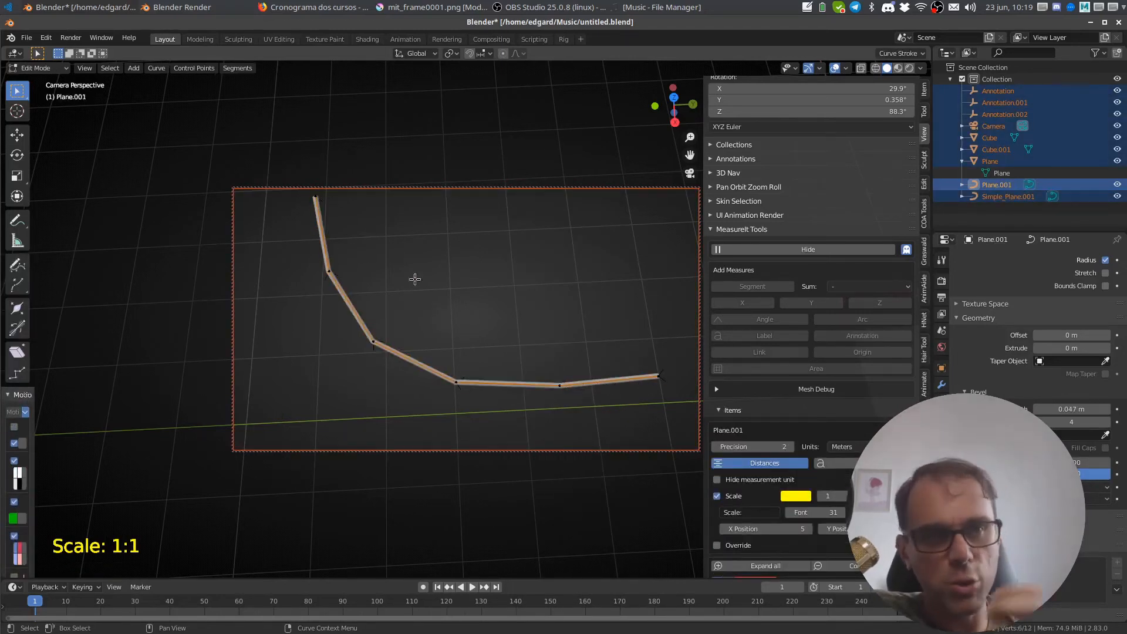
pyautogui.press('a')
pyautogui.rightClick(541, 362)
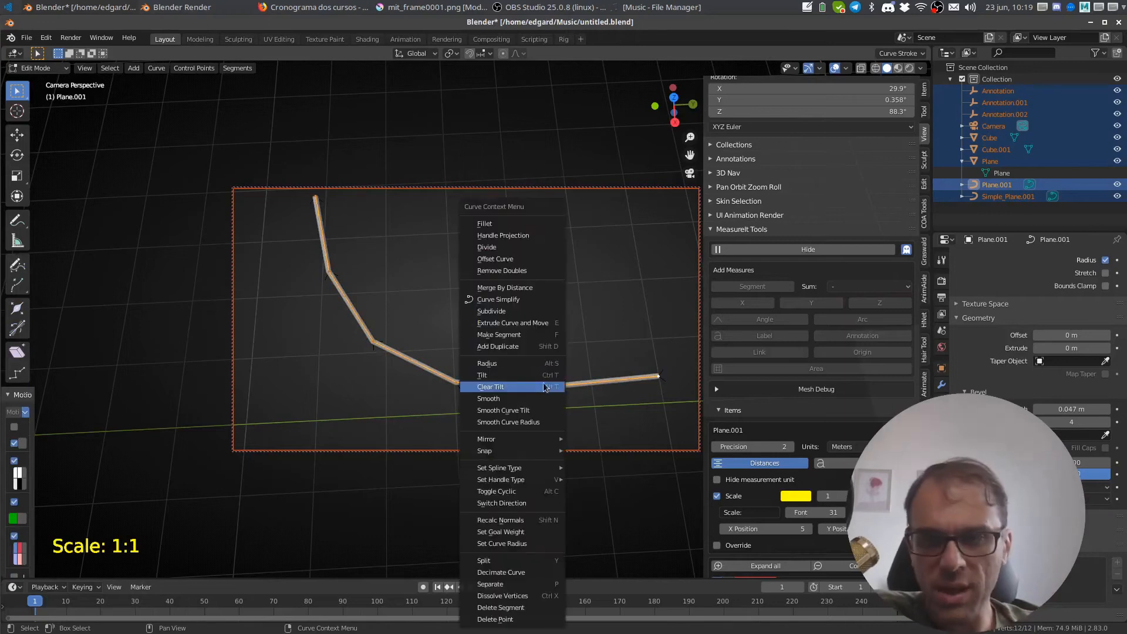
pyautogui.click(534, 237)
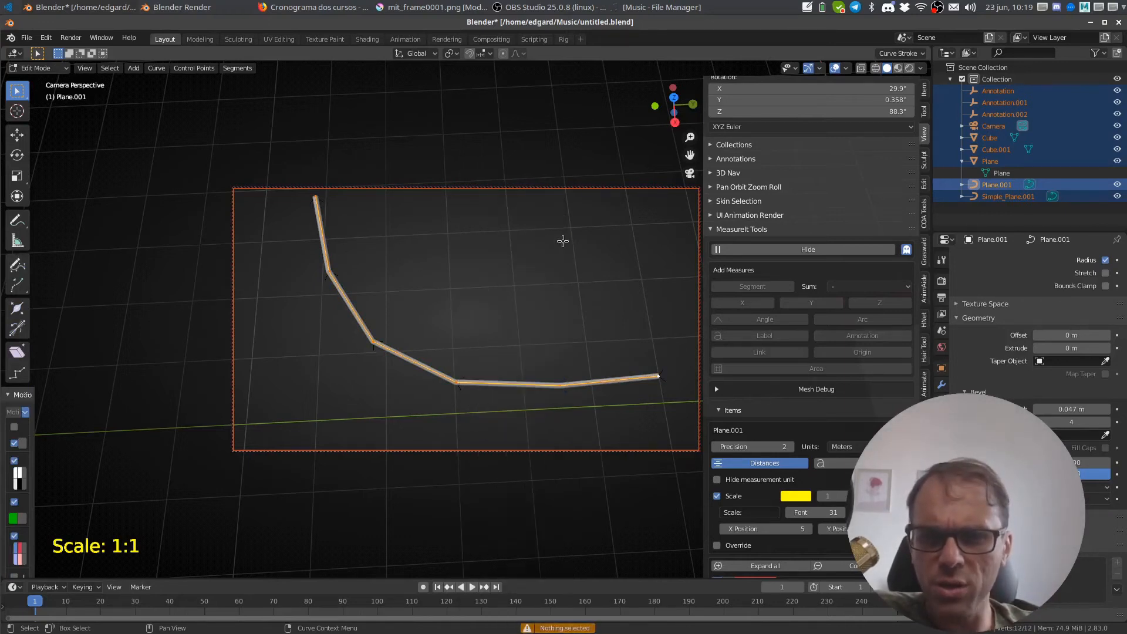
# - Set the spline type of the selected curve points to Bezier
pyautogui.rightClick(563, 237)
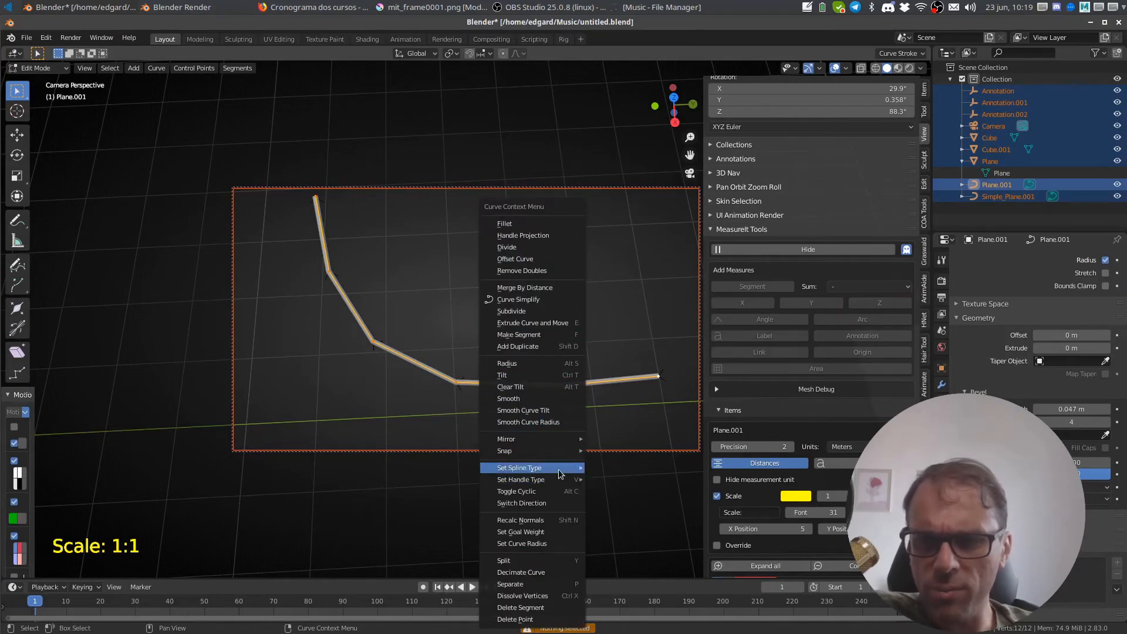
pyautogui.moveTo(558, 469)
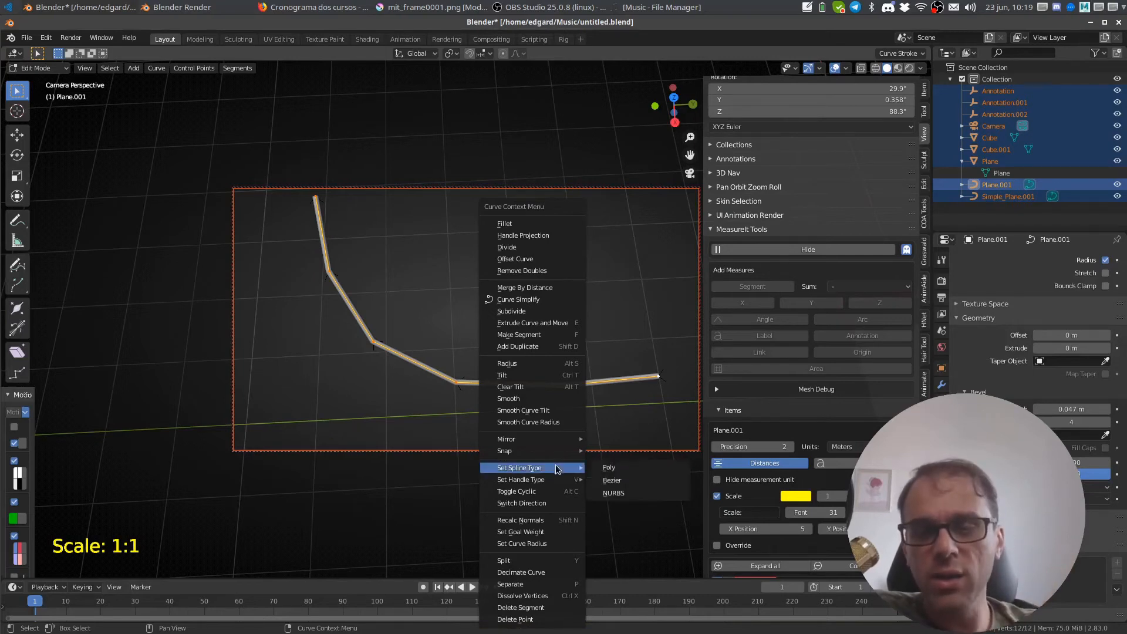
pyautogui.click(617, 479)
# - Separate out the overlapping simplified curve by moving its linked points aside, and delete all of its points
pyautogui.click(492, 381)
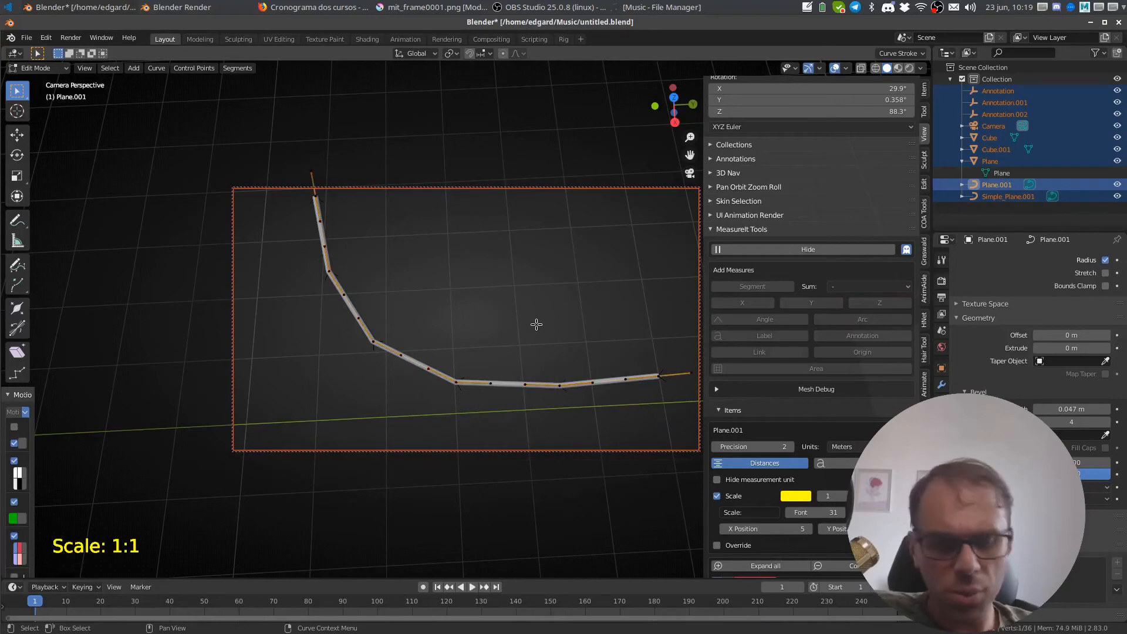
pyautogui.press('g')
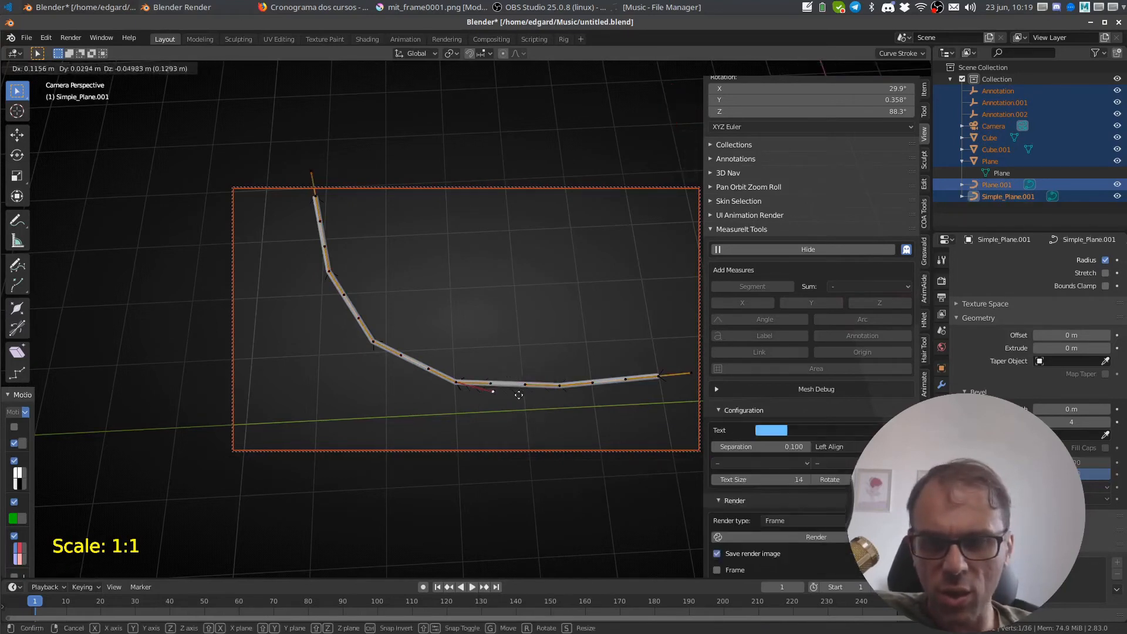
pyautogui.rightClick(525, 440)
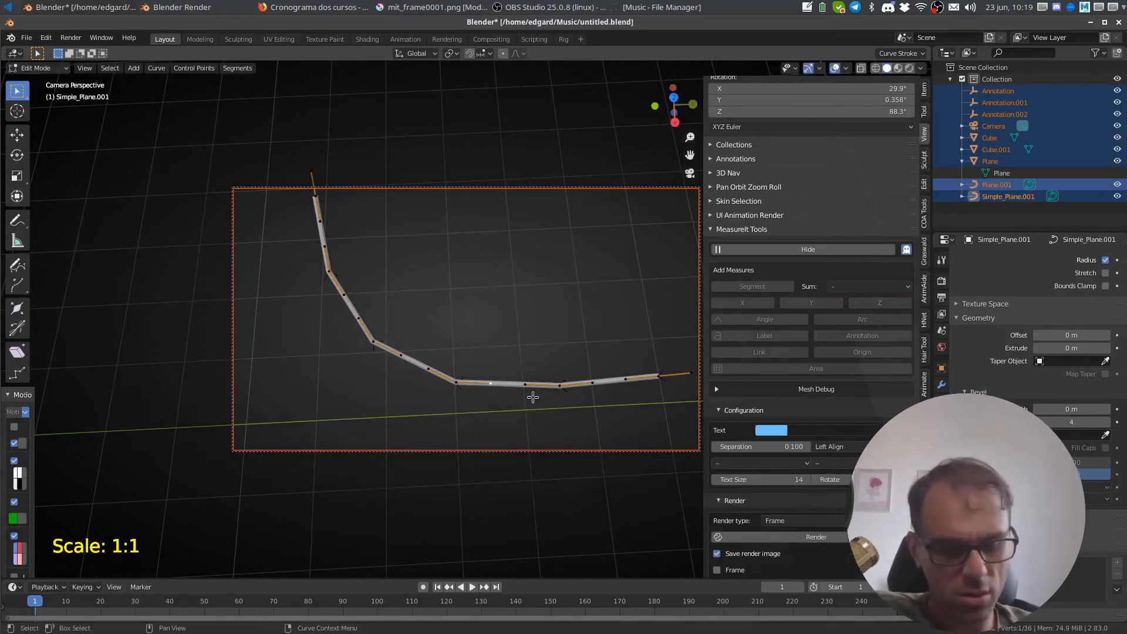
pyautogui.press('l')
pyautogui.press('g')
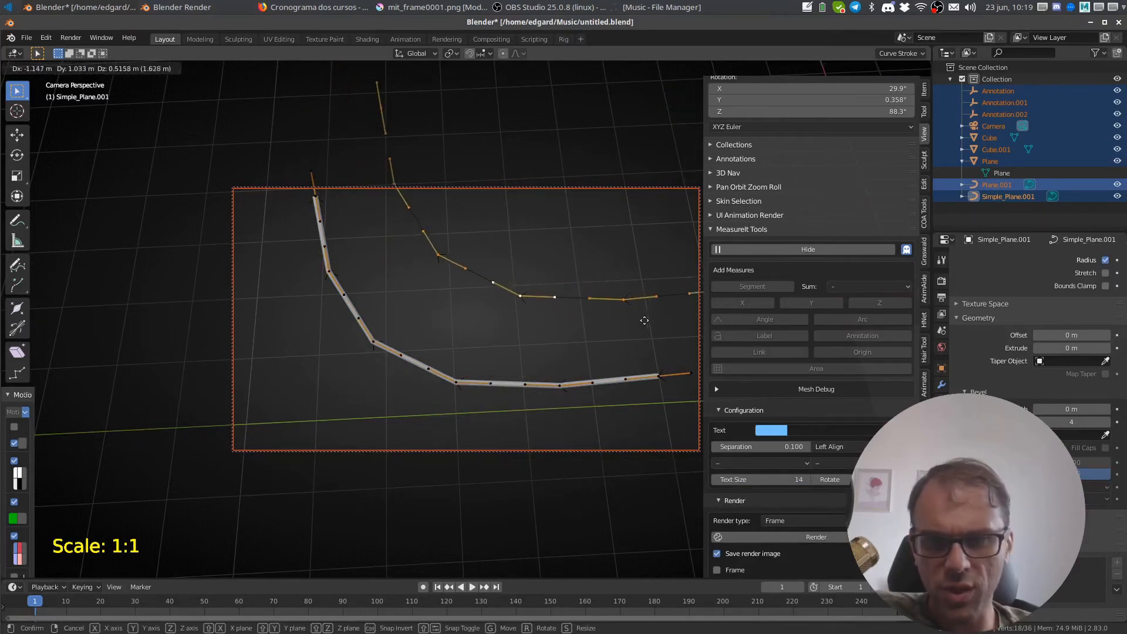
pyautogui.click(633, 324)
pyautogui.press('x')
pyautogui.click(631, 325)
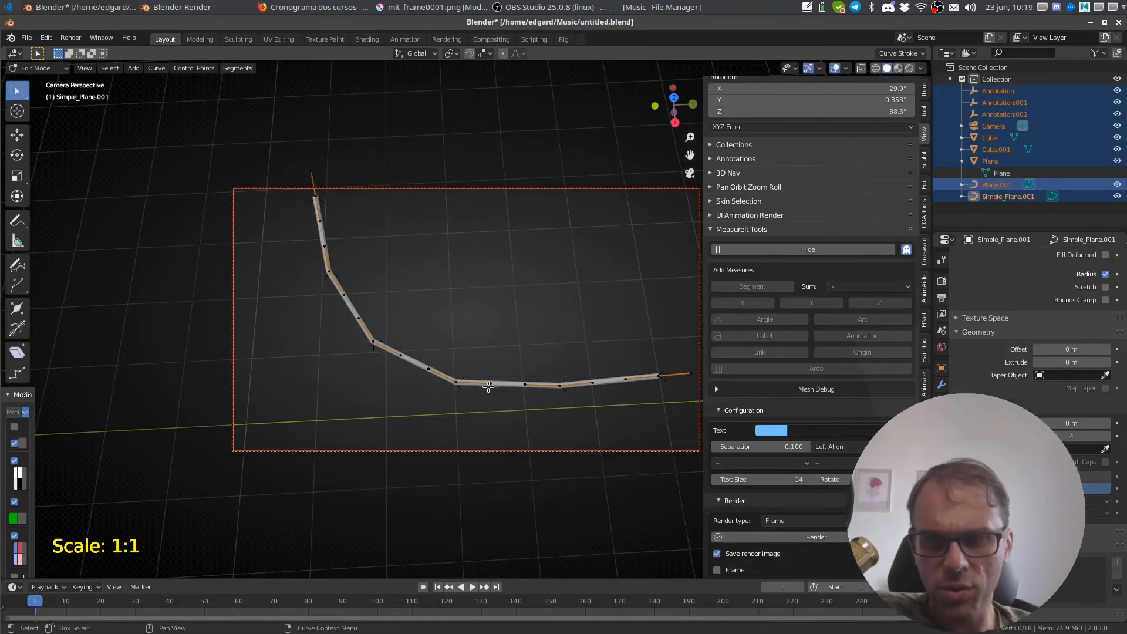
# - Select all points of the Plane.001 curve and set their handle type to Automatic
pyautogui.click(456, 382)
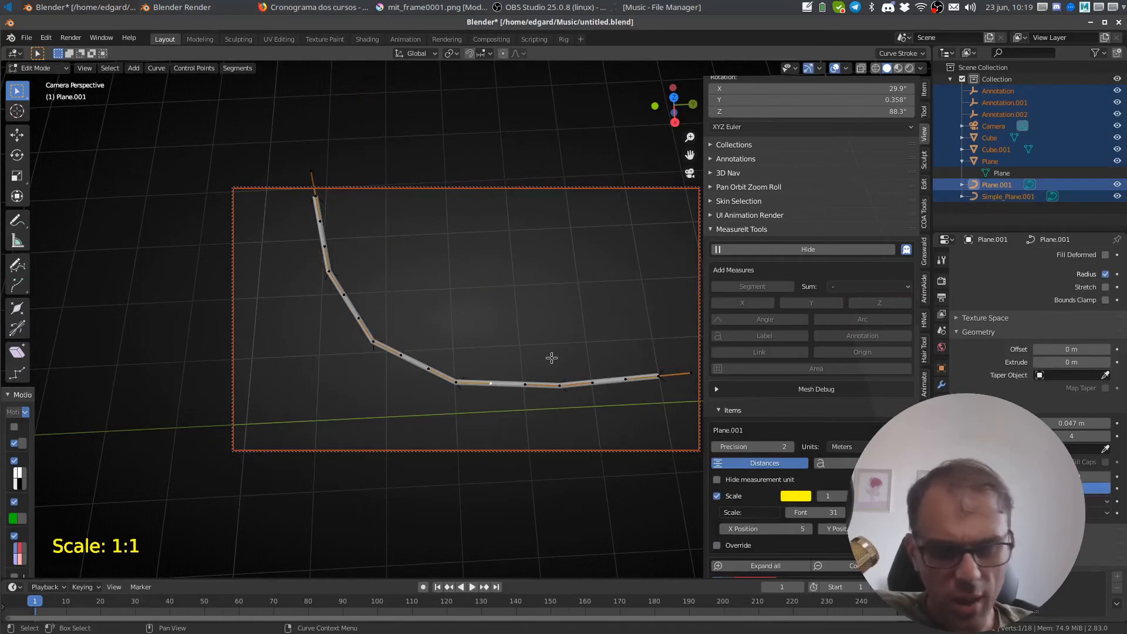
pyautogui.press('g')
pyautogui.rightClick(550, 371)
pyautogui.rightClick(538, 385)
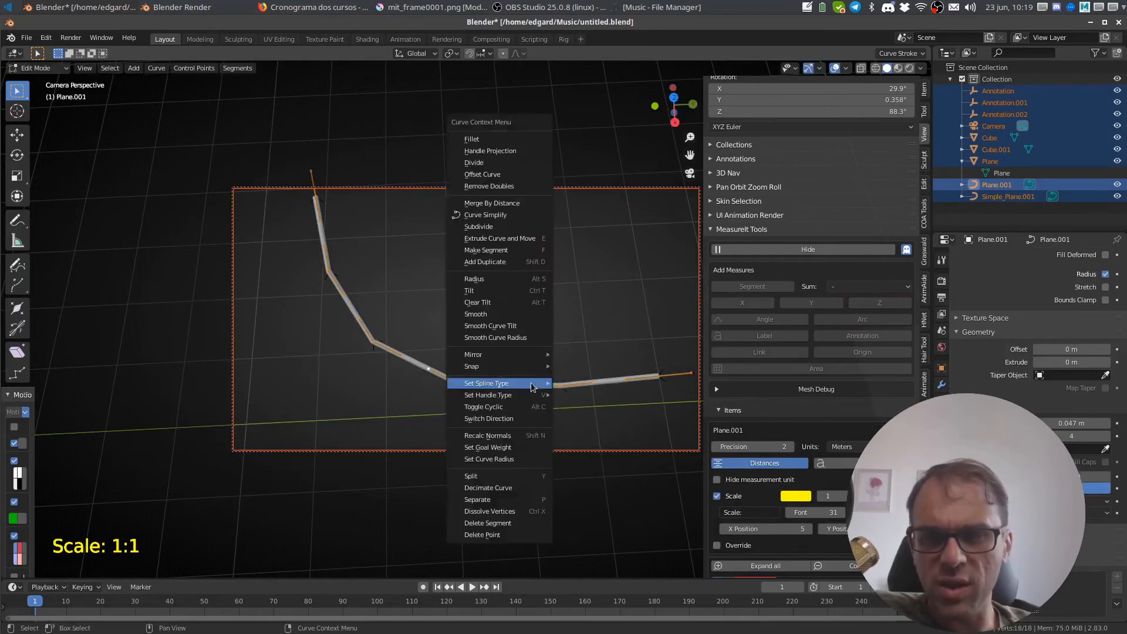
pyautogui.moveTo(514, 387)
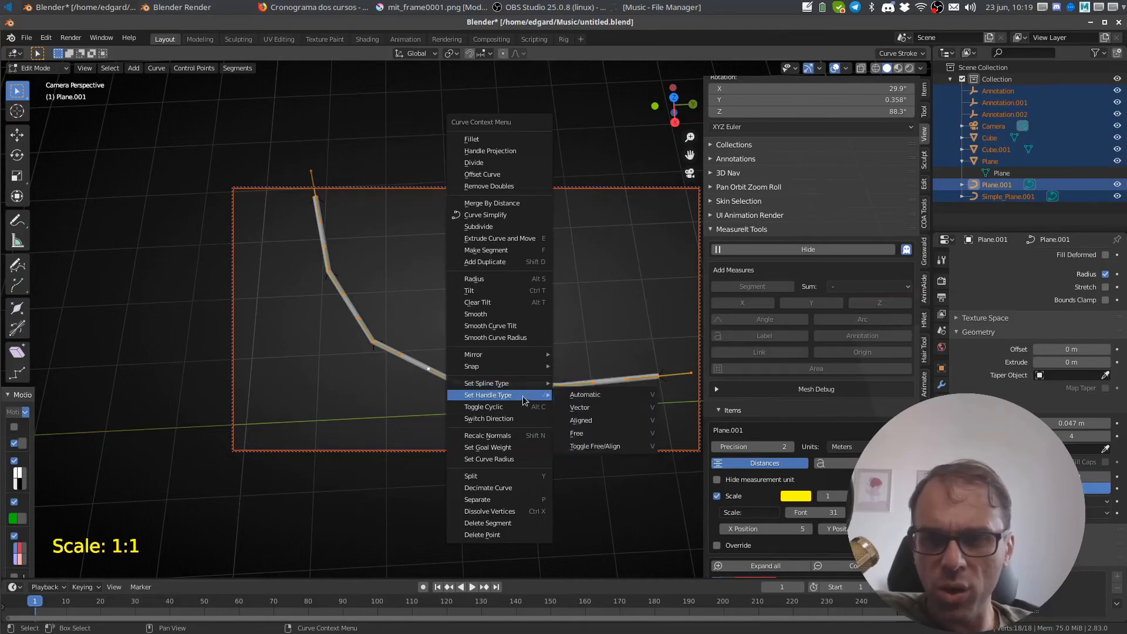
pyautogui.click(614, 399)
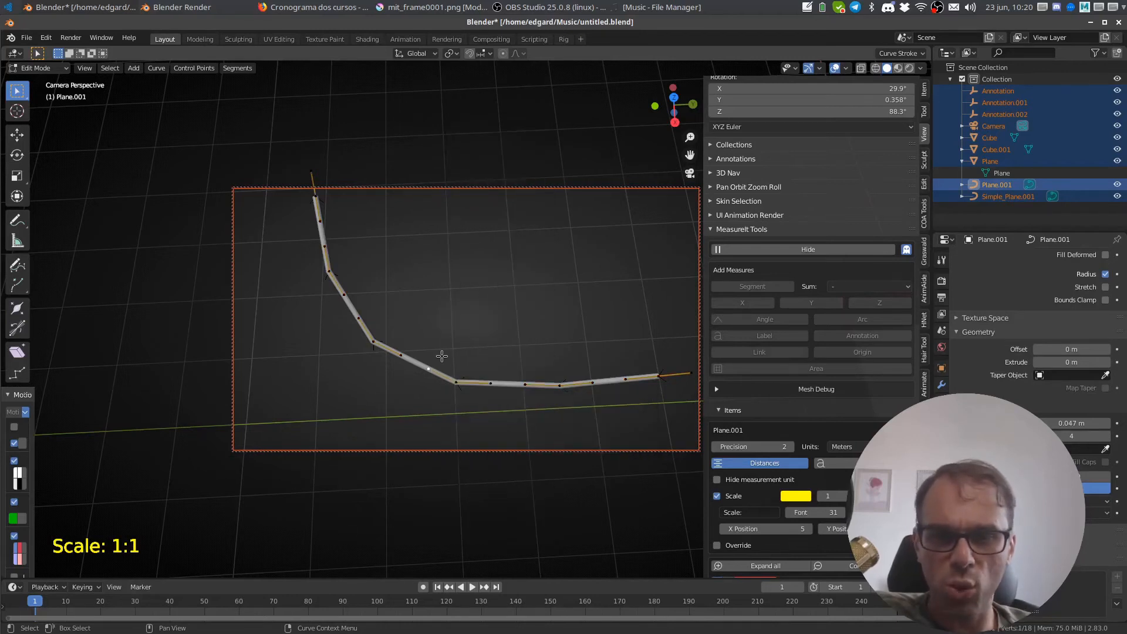
pyautogui.press('a')
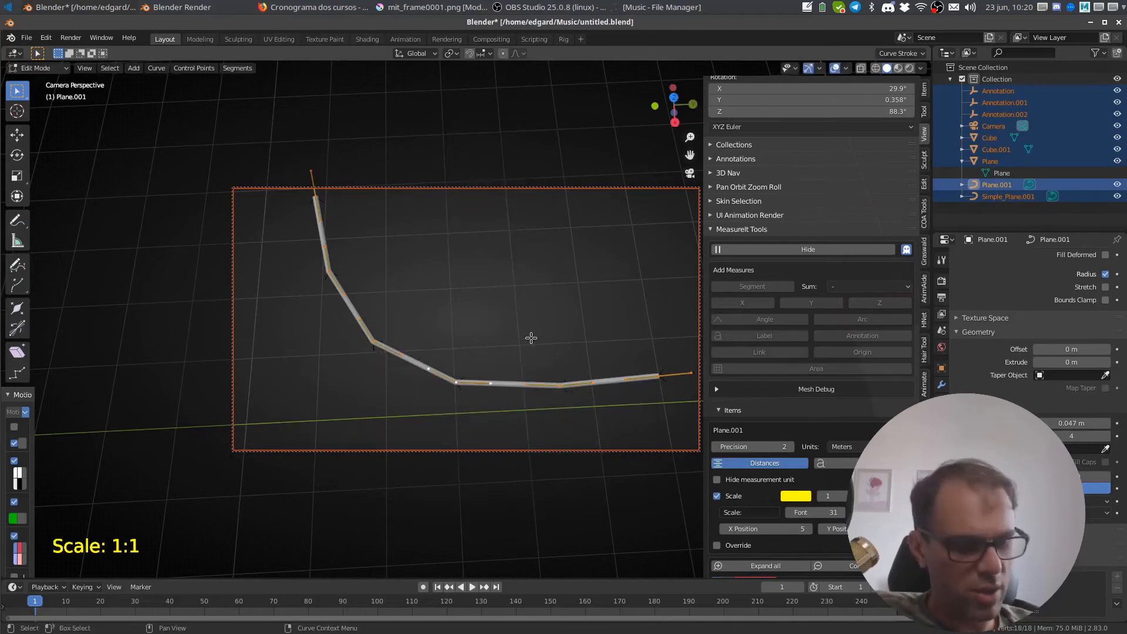
pyautogui.press('v')
pyautogui.click(479, 342)
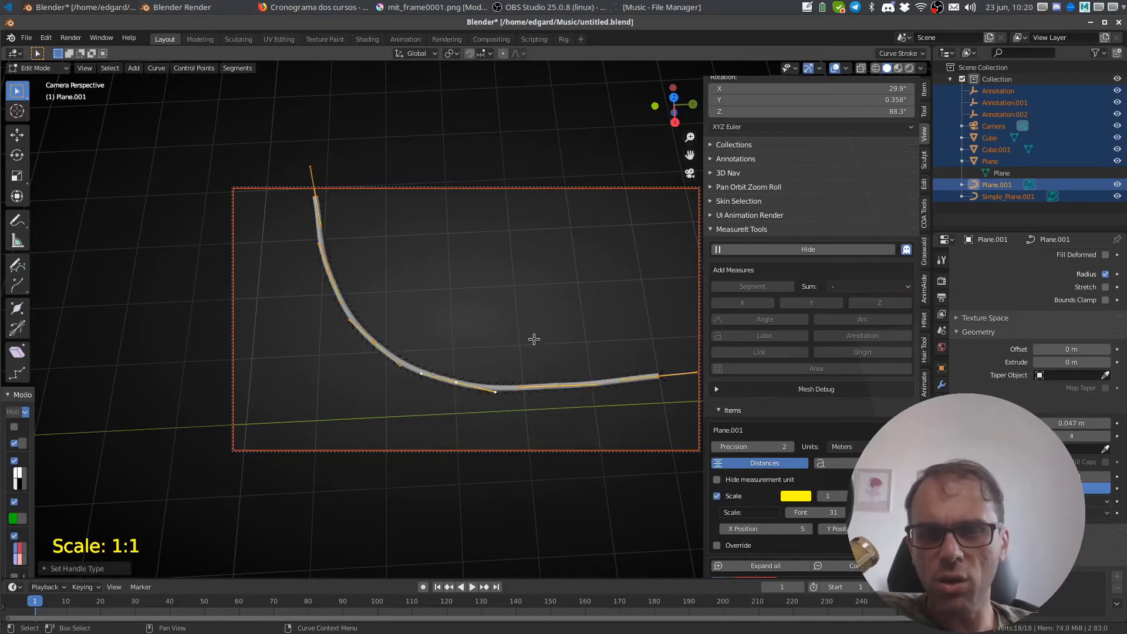
# - Leave Edit Mode, reduce the Plane.001 curve's bevel depth to 0.008 m, and render the image to check its thickness
pyautogui.moveTo(604, 315); pyautogui.dragTo(636, 393, button='middle')
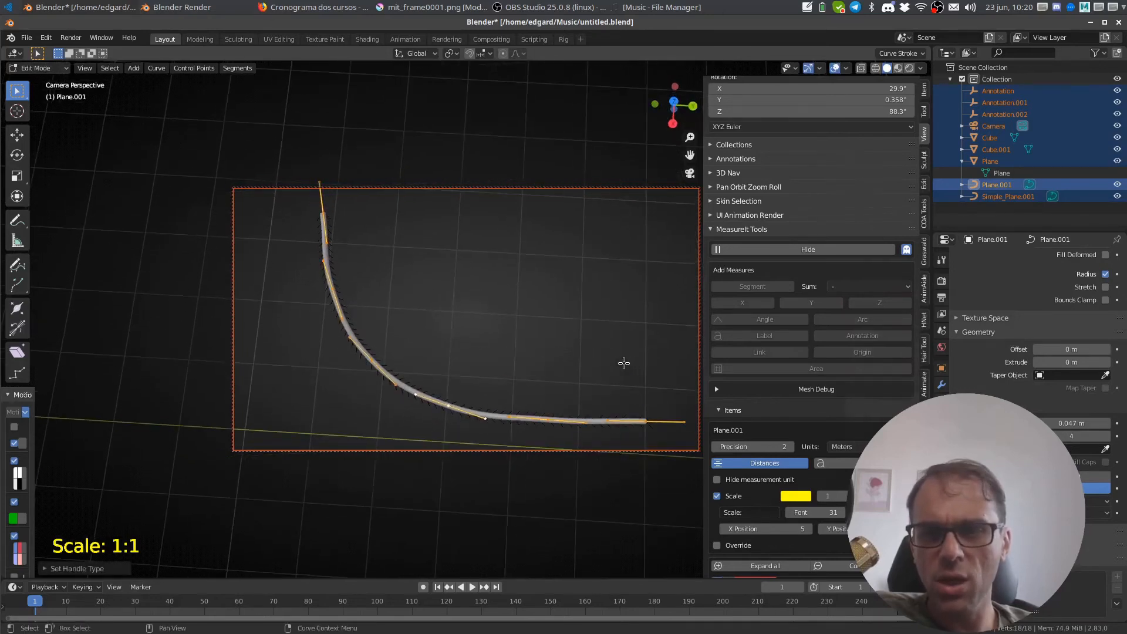
pyautogui.press('Tab')
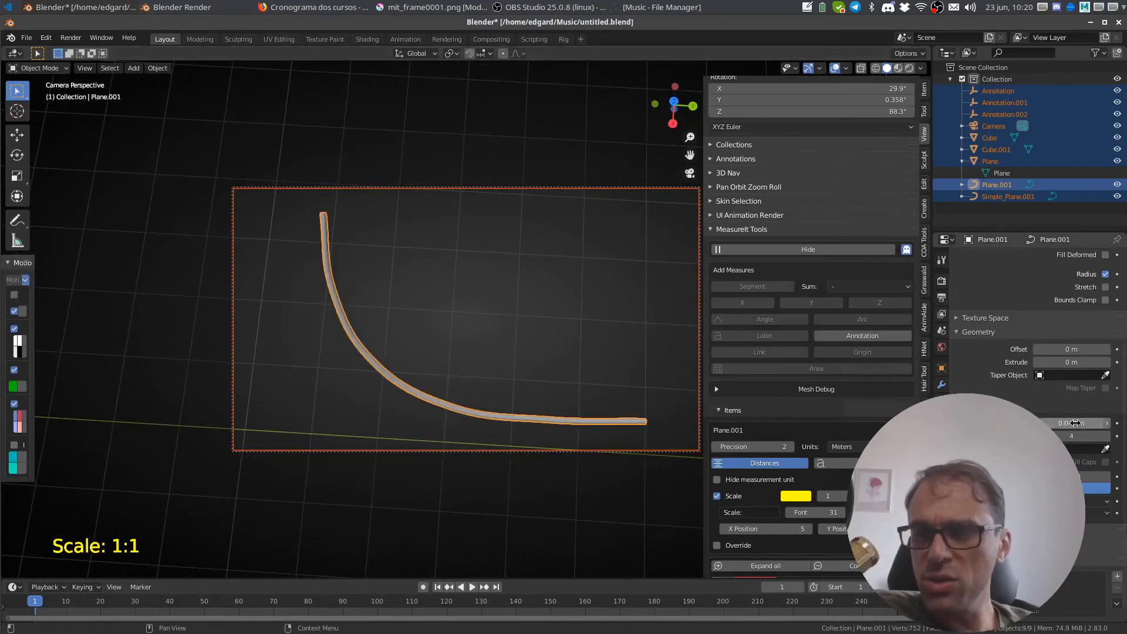
pyautogui.moveTo(1073, 424); pyautogui.dragTo(1048, 424)
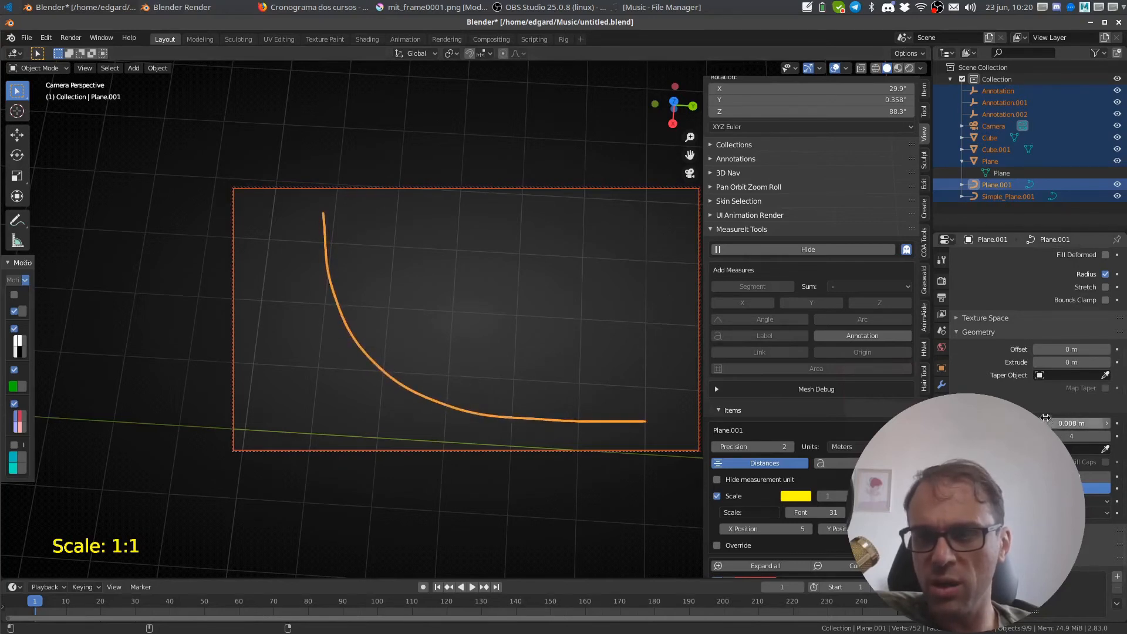
pyautogui.moveTo(621, 421); pyautogui.dragTo(625, 418, button='middle')
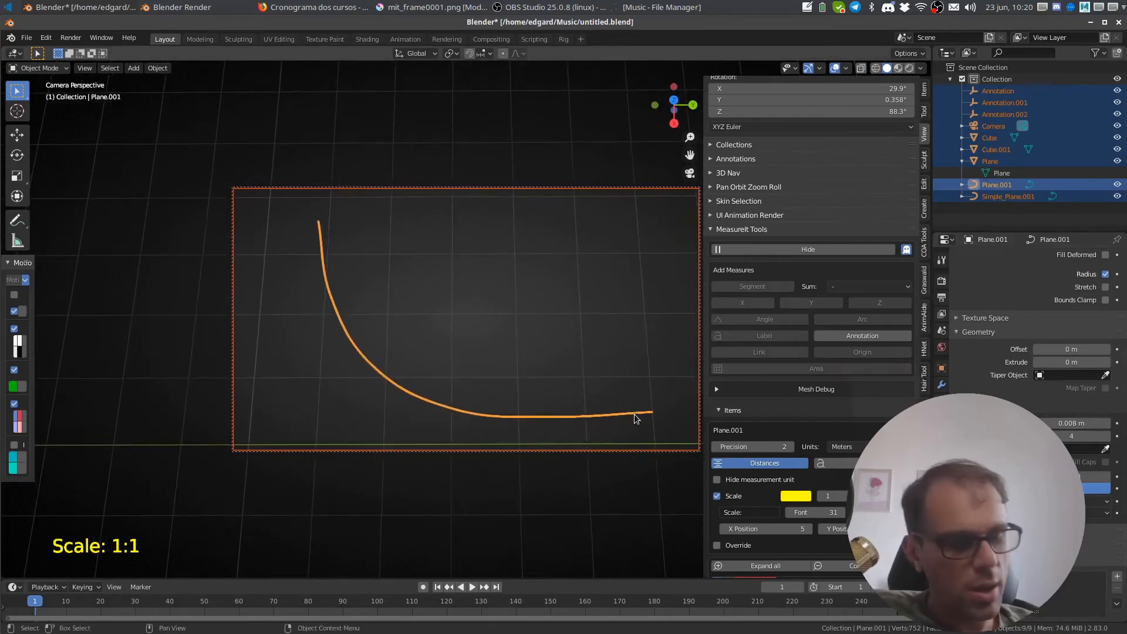
pyautogui.press('F12')
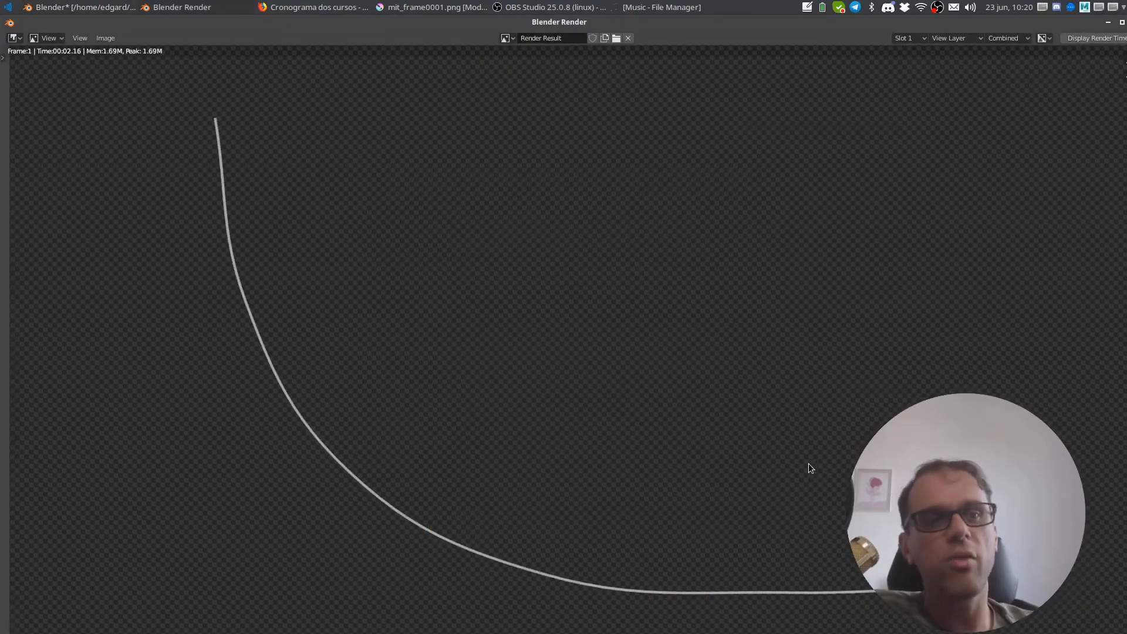
pyautogui.press('Escape')
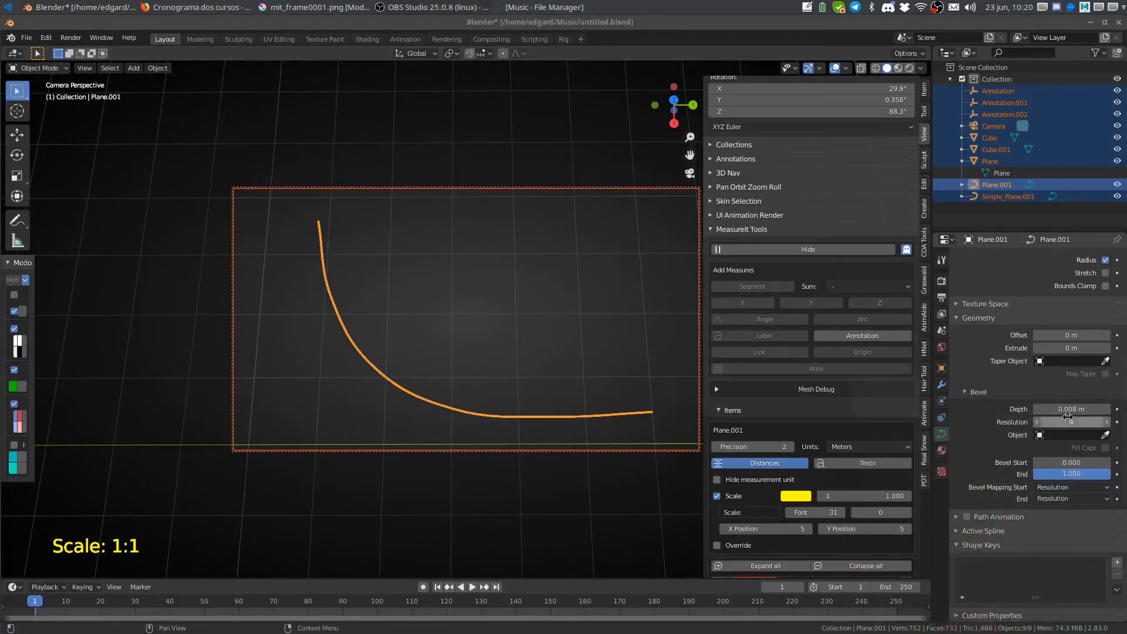
# - Try extruding the Plane.001 curve into a ribbon, and return its extrude value to 0 m
pyautogui.moveTo(1073, 411)
pyautogui.mouseDown()
pyautogui.moveTo(1048, 411)
pyautogui.moveTo(1091, 410)
pyautogui.moveTo(1080, 405)
pyautogui.mouseUp()
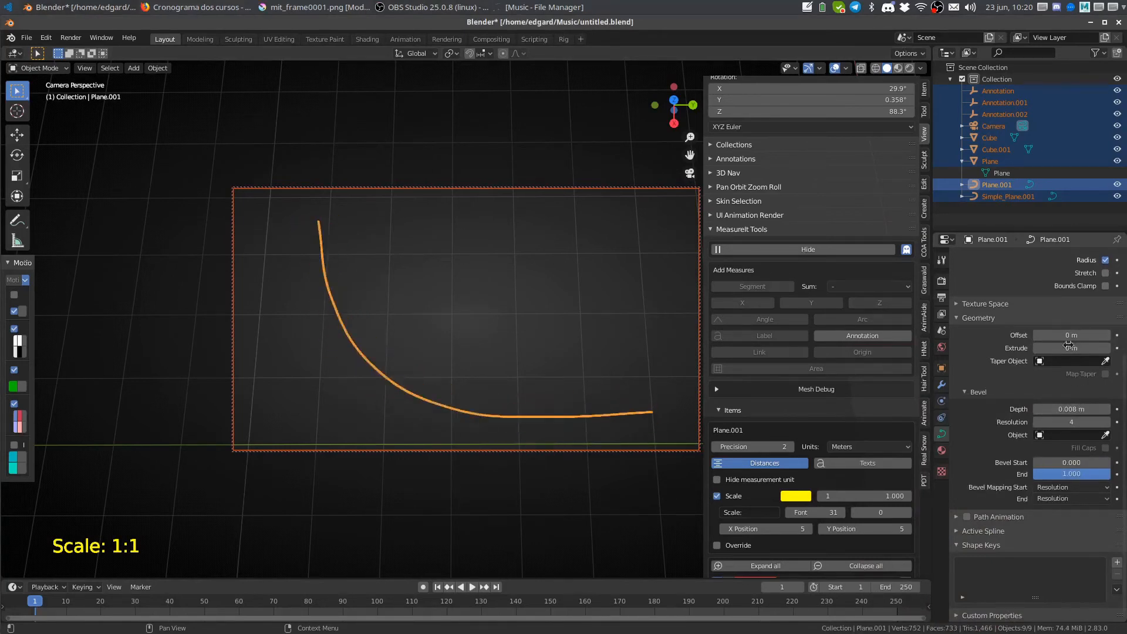
pyautogui.moveTo(1070, 348); pyautogui.dragTo(1082, 347)
pyautogui.moveTo(569, 468); pyautogui.dragTo(804, 325, button='middle')
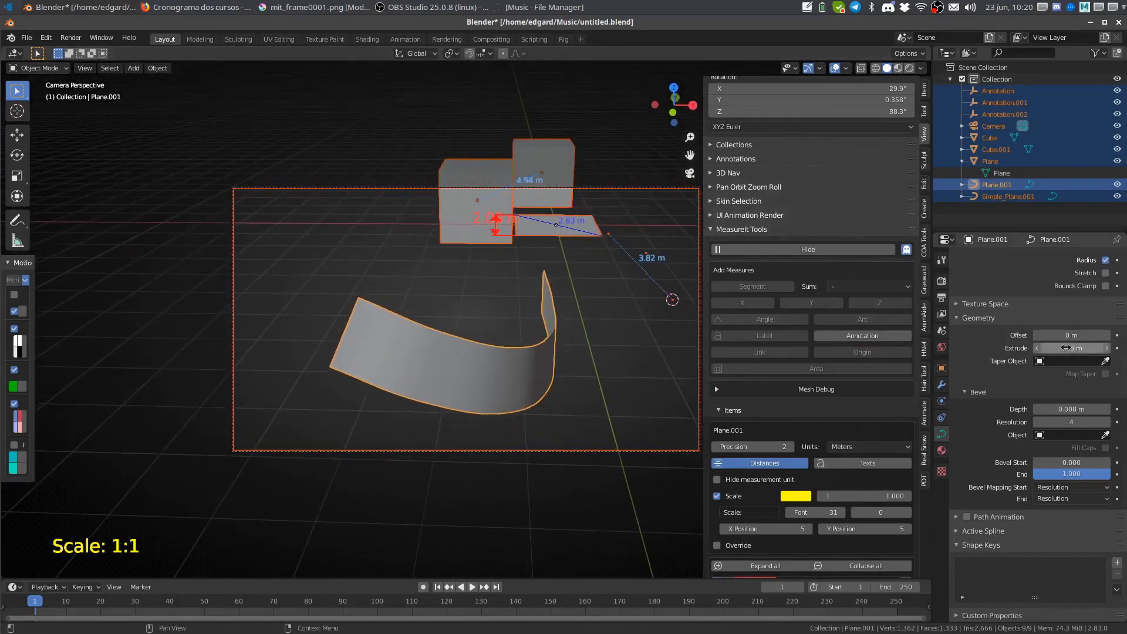
pyautogui.moveTo(1057, 347); pyautogui.dragTo(951, 356)
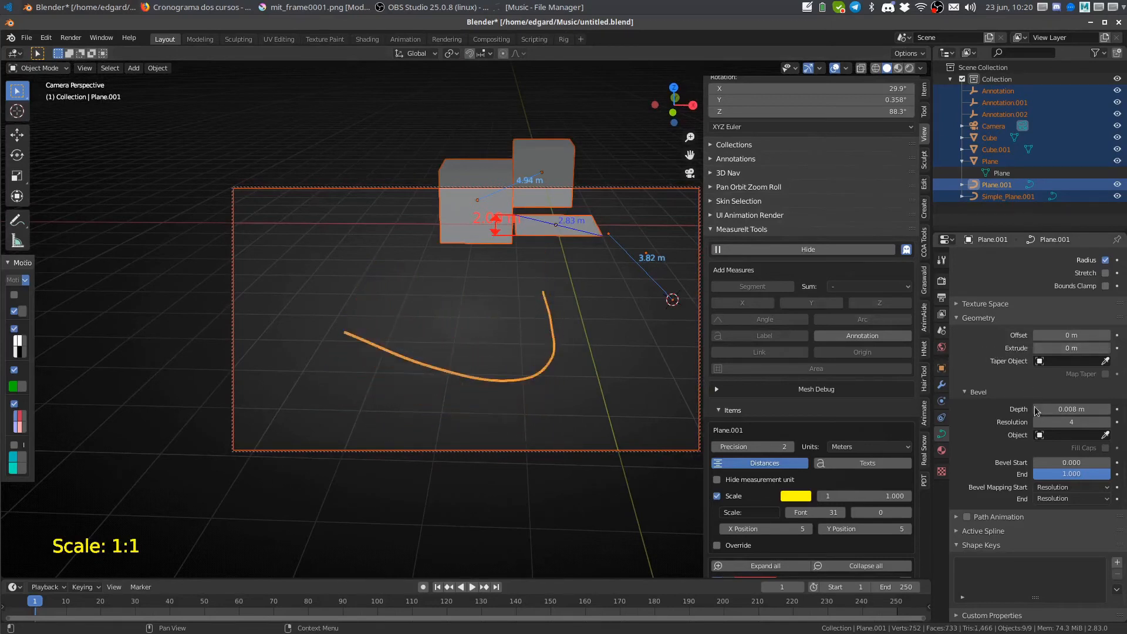
# - Set the Plane.001 curve's bevel depth to 0.012 m
pyautogui.moveTo(1060, 406)
pyautogui.mouseDown()
pyautogui.moveTo(1110, 399)
pyautogui.moveTo(1060, 406)
pyautogui.mouseUp()
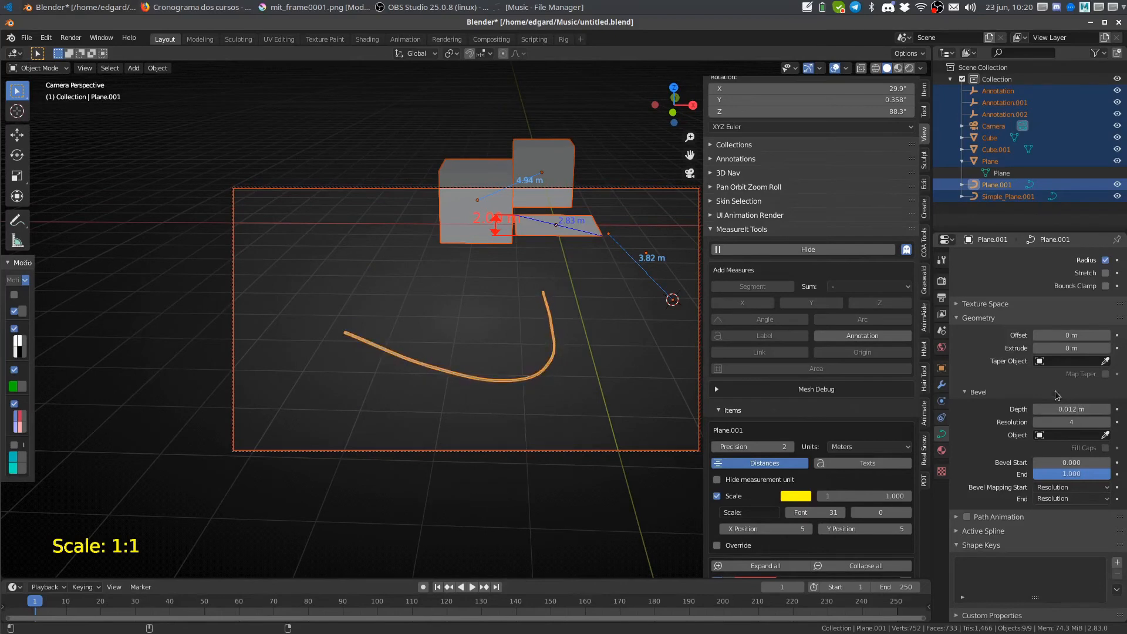
pyautogui.moveTo(675, 381); pyautogui.dragTo(576, 410, button='middle')
# - Select points of the Plane.001 curve in Edit Mode and check which MeasureIt measures are available for them
pyautogui.press('Tab')
pyautogui.moveTo(684, 390); pyautogui.dragTo(629, 385, button='middle')
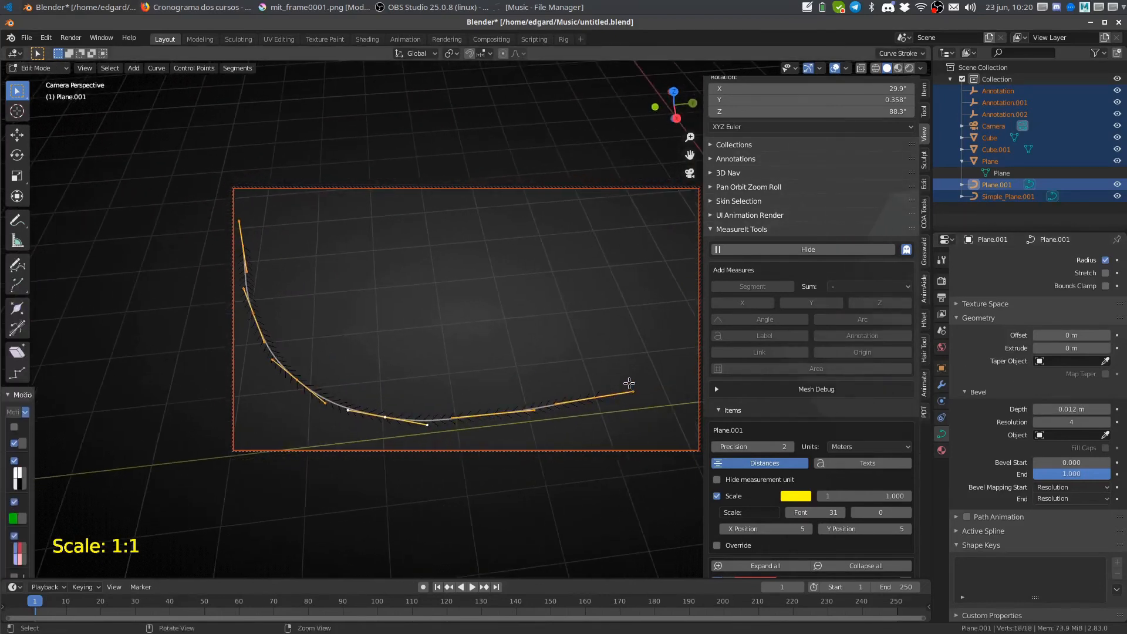
pyautogui.keyDown('alt'); pyautogui.moveTo(628, 385); pyautogui.dragTo(605, 393, button='right'); pyautogui.keyUp('alt')
pyautogui.click(597, 397)
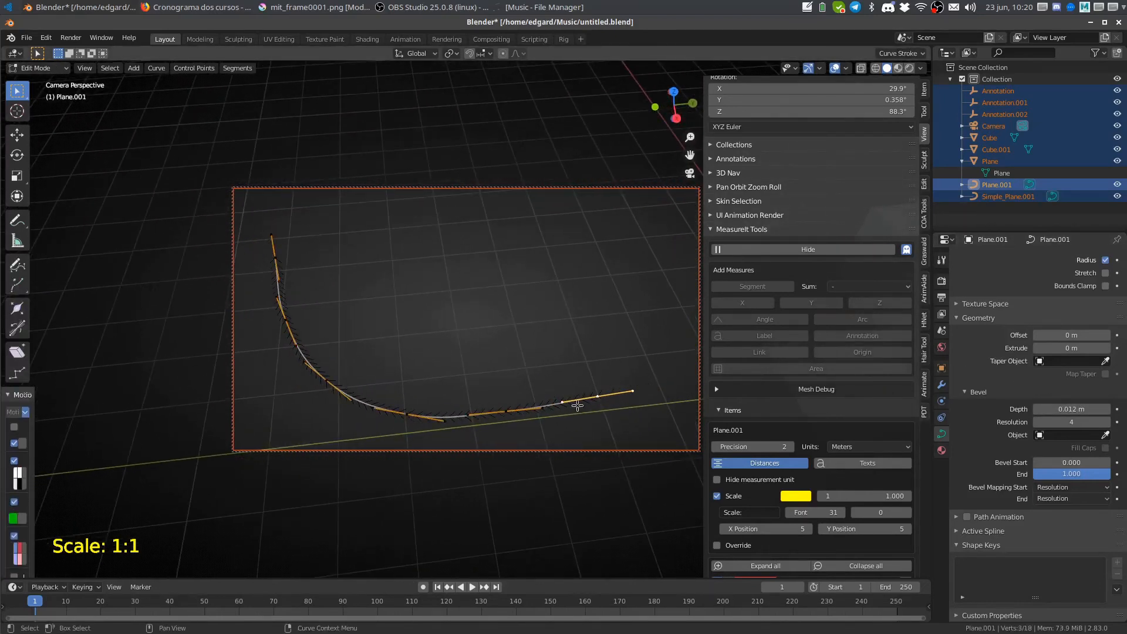
pyautogui.press('Tab')
pyautogui.press('Tab')
pyautogui.keyDown('shift'); pyautogui.click(326, 379); pyautogui.keyUp('shift')
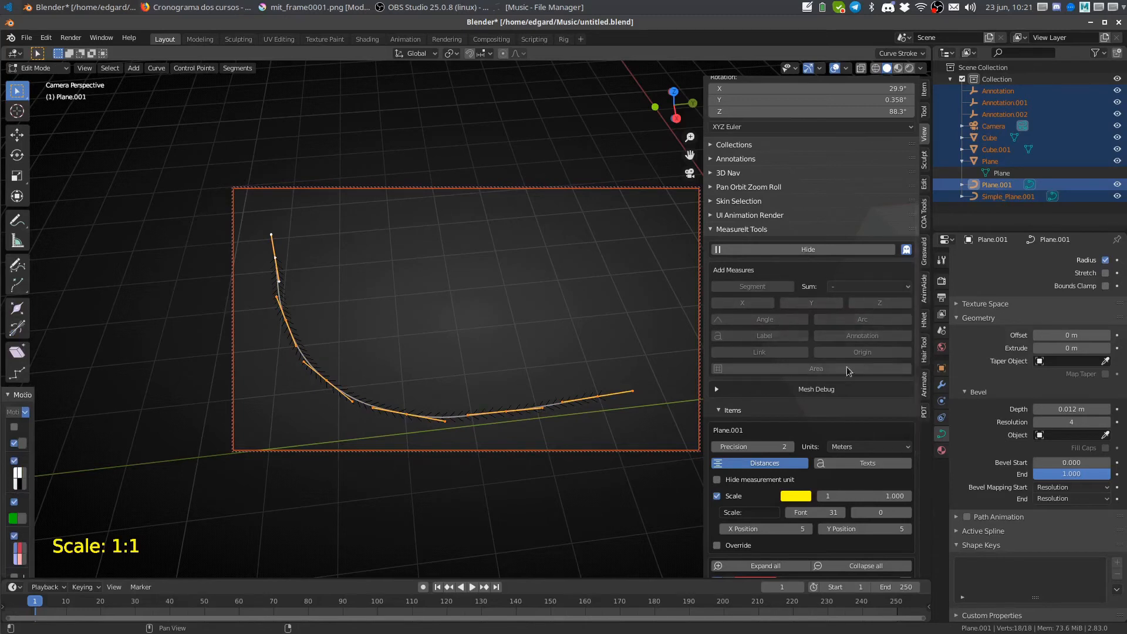
pyautogui.moveTo(836, 435)
pyautogui.mouseDown(button='middle')
pyautogui.moveTo(828, 296)
pyautogui.moveTo(840, 157)
pyautogui.moveTo(853, 439)
pyautogui.mouseUp(button='middle')
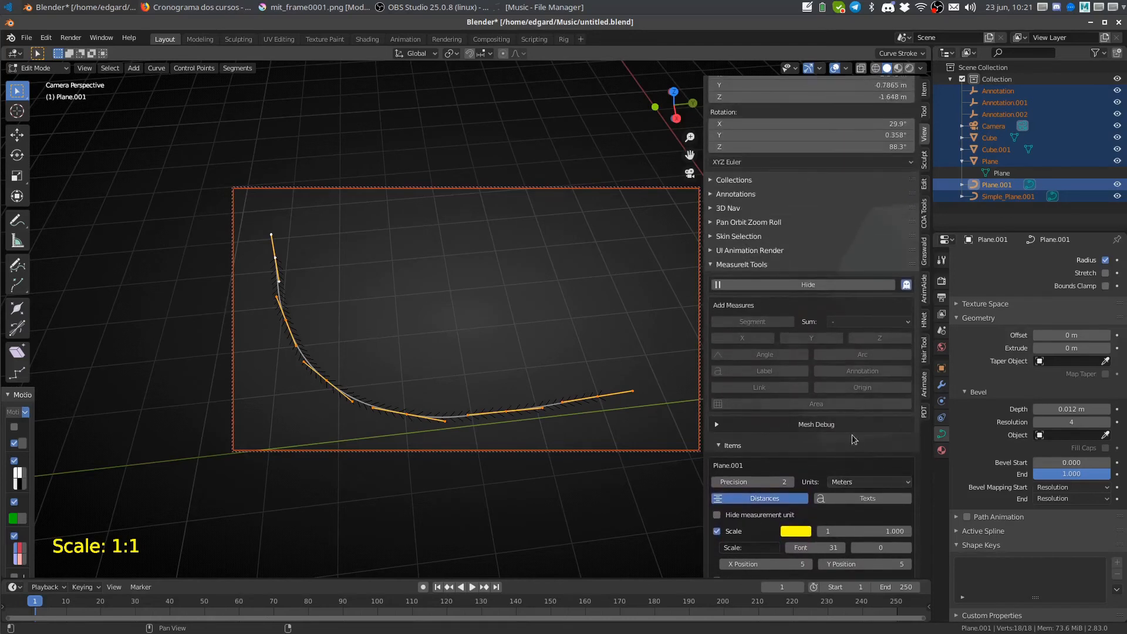
pyautogui.press('Tab')
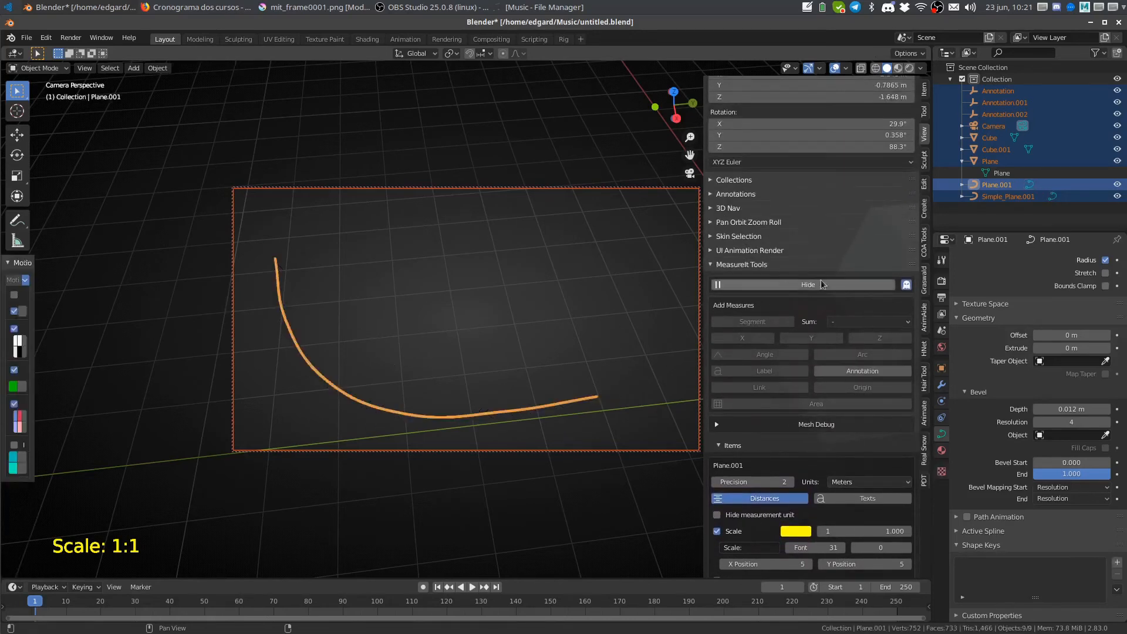
# - Add a MeasureIt annotation with the Plane.001 curve selected and move the Annotation empty close to the curve's near end
pyautogui.click(593, 402)
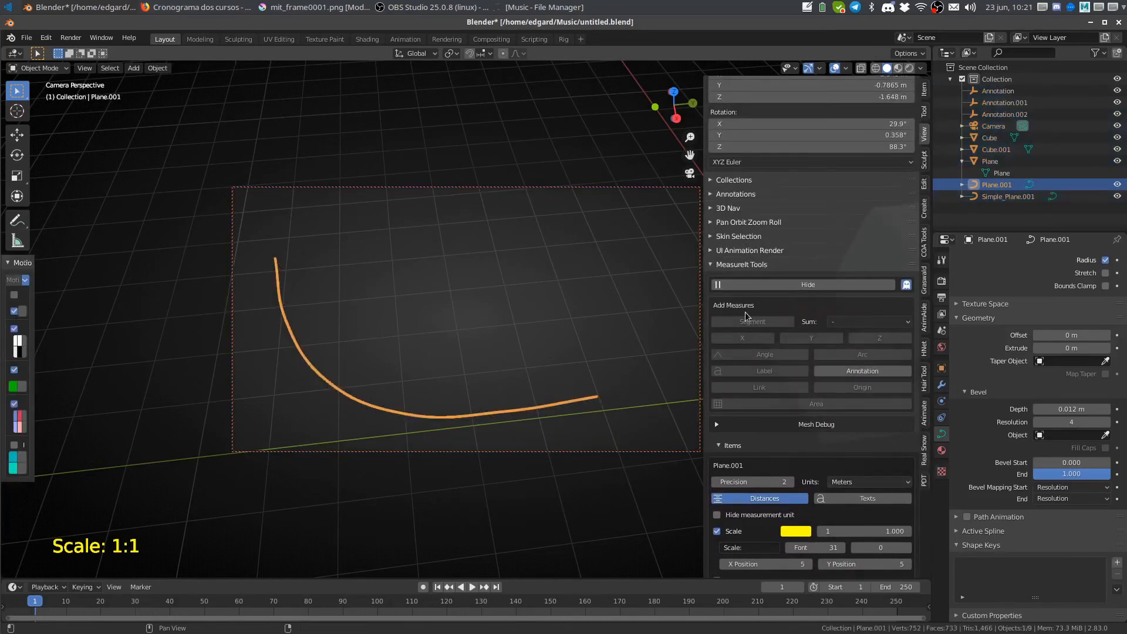
pyautogui.click(878, 372)
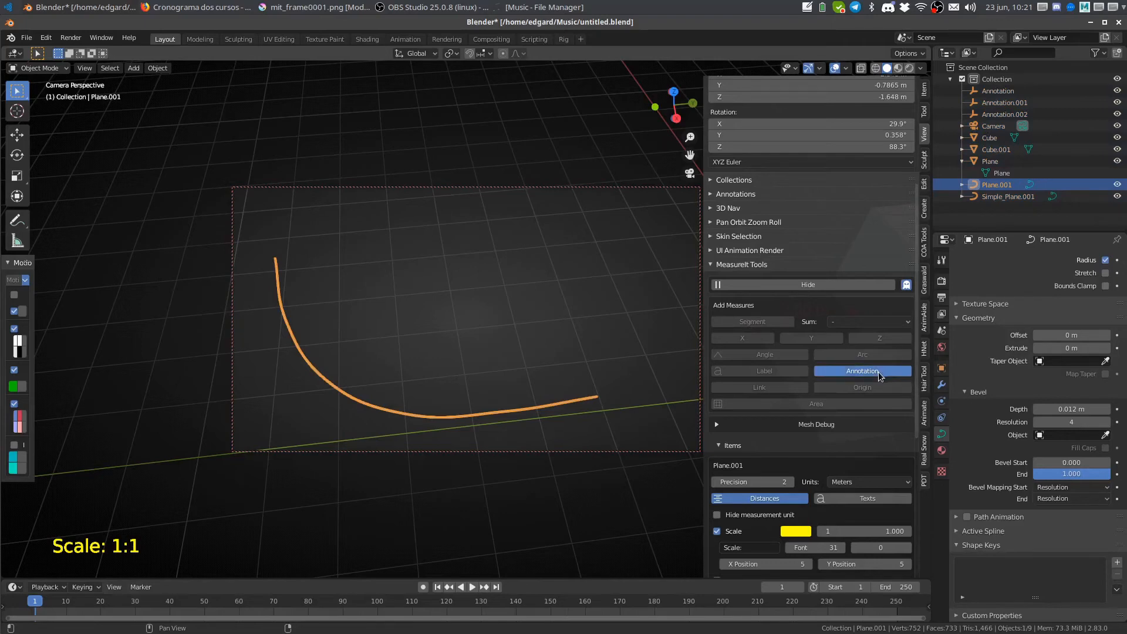
pyautogui.scroll(-5, 643, 399)
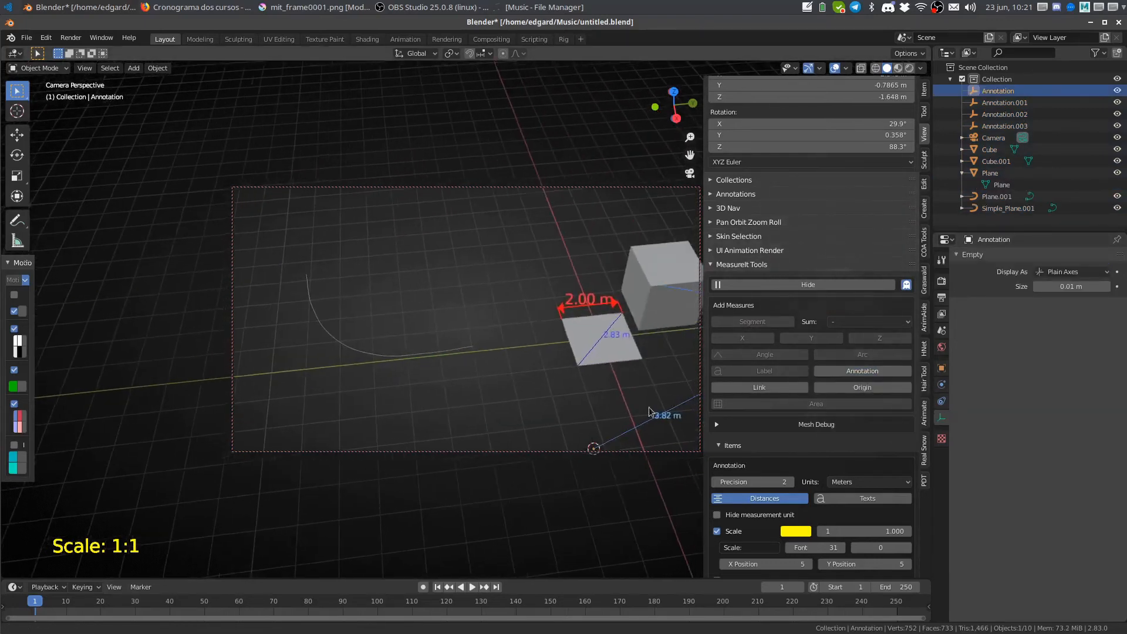
pyautogui.keyDown('shift'); pyautogui.moveTo(649, 408); pyautogui.dragTo(626, 409, button='middle'); pyautogui.keyUp('shift')
pyautogui.press('g')
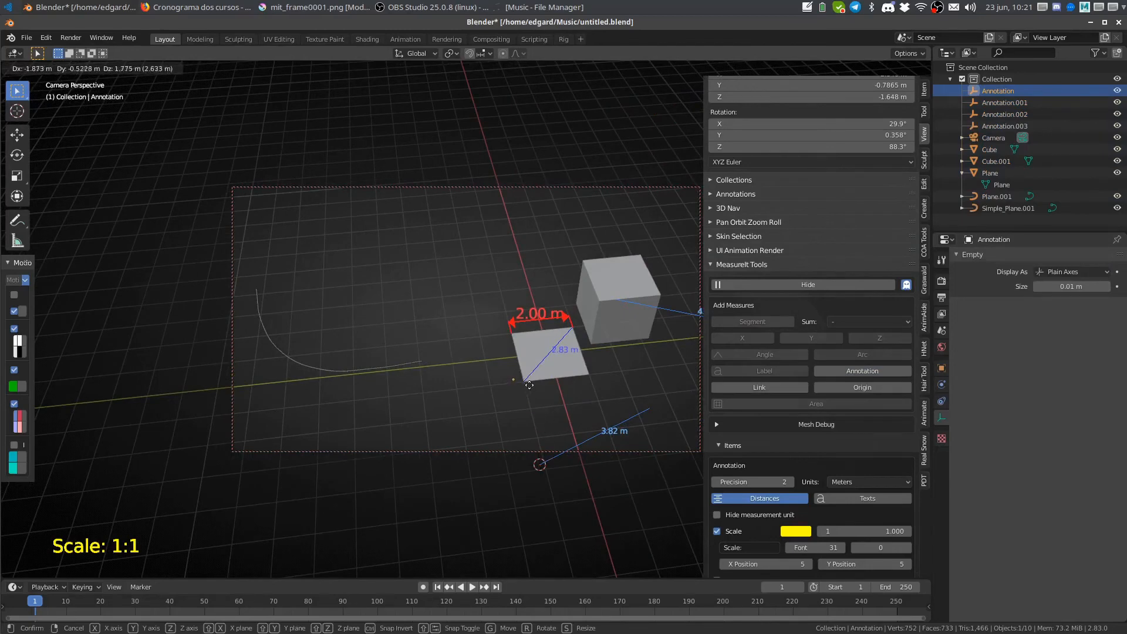
pyautogui.click(431, 359)
pyautogui.moveTo(430, 359); pyautogui.dragTo(540, 357, button='middle')
# - Select the Plane.001 curve's end control point in Edit Mode and snap the 3D cursor to it
pyautogui.click(481, 396)
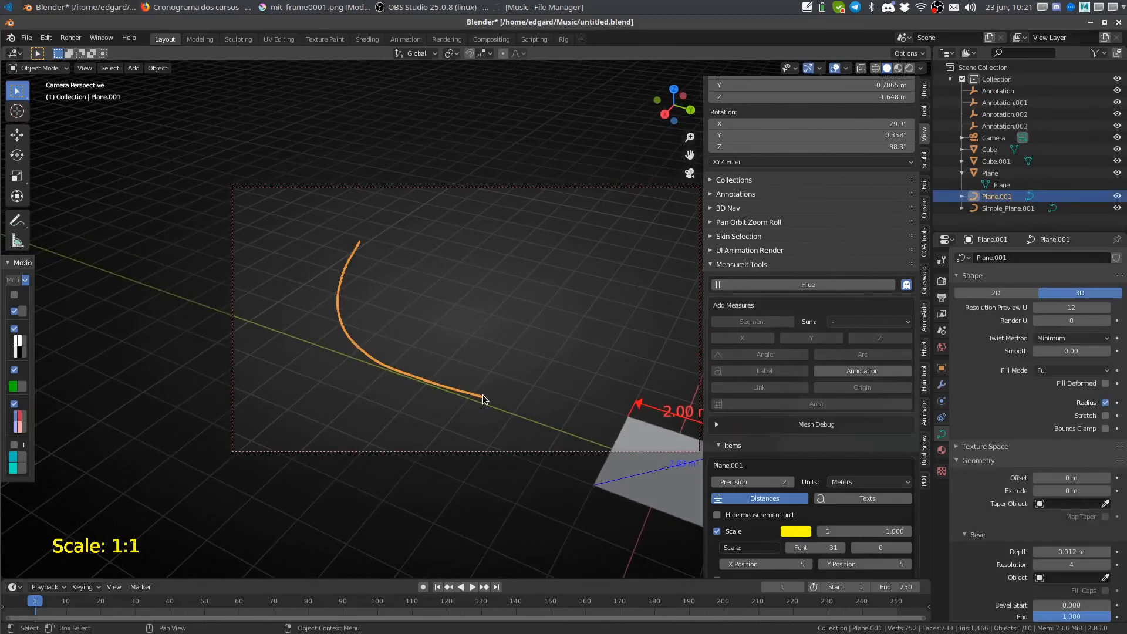
pyautogui.press('Tab')
pyautogui.click(491, 395)
pyautogui.hotkey('shift', 's')
pyautogui.click(607, 440)
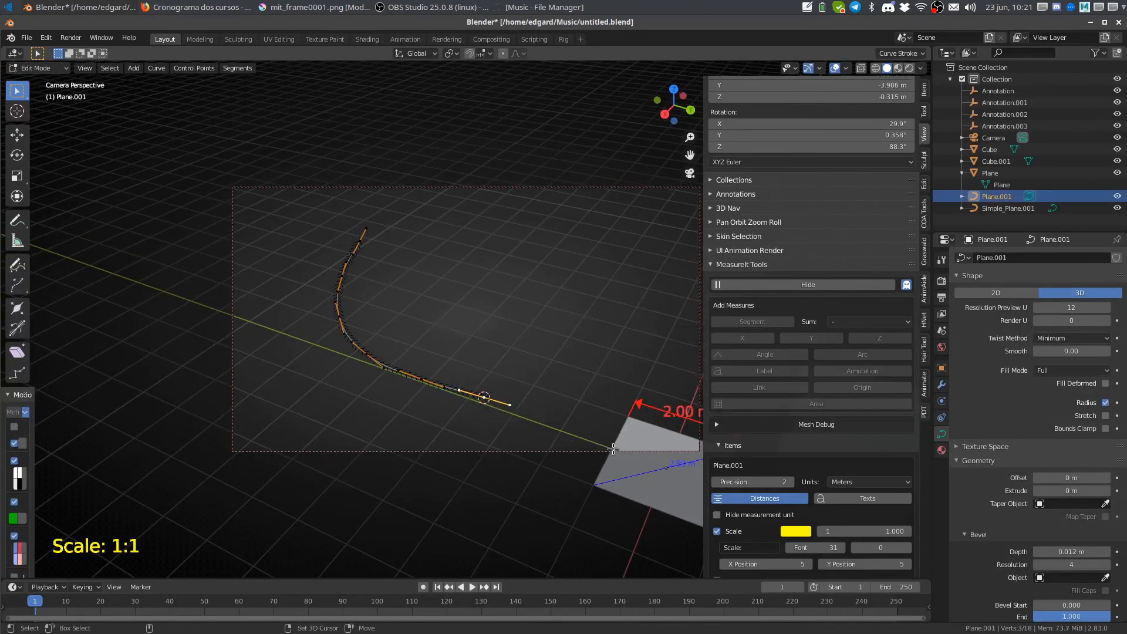
# - Return to Object Mode and snap the Annotation empty to the 3D cursor at the curve's near end
pyautogui.press('Tab')
pyautogui.click(504, 412)
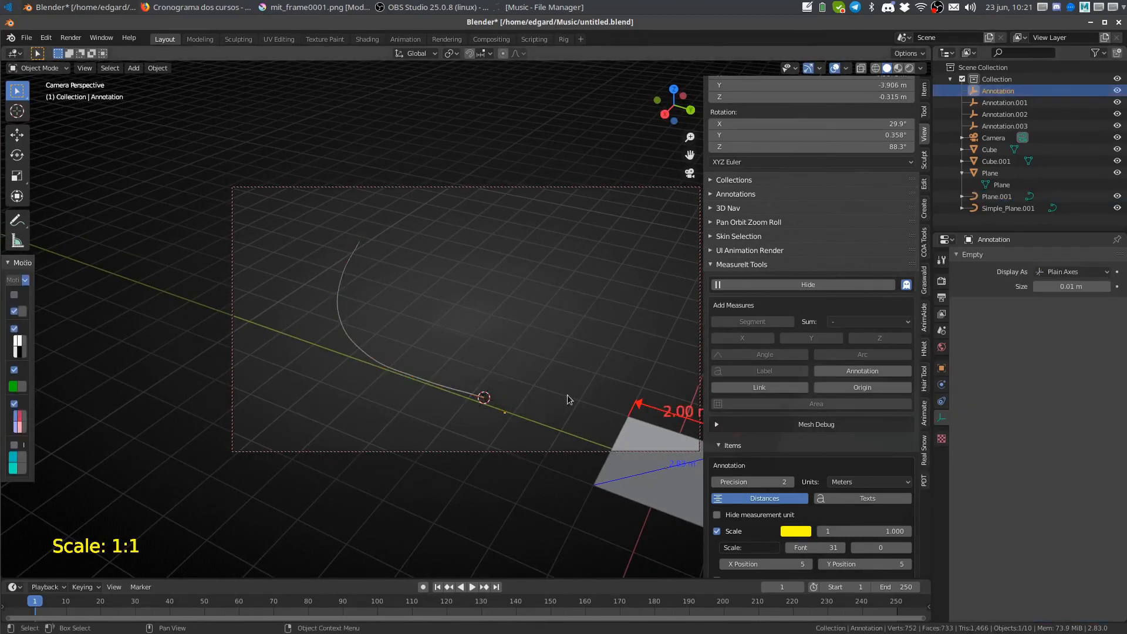
pyautogui.hotkey('shift', 's')
pyautogui.click(576, 328)
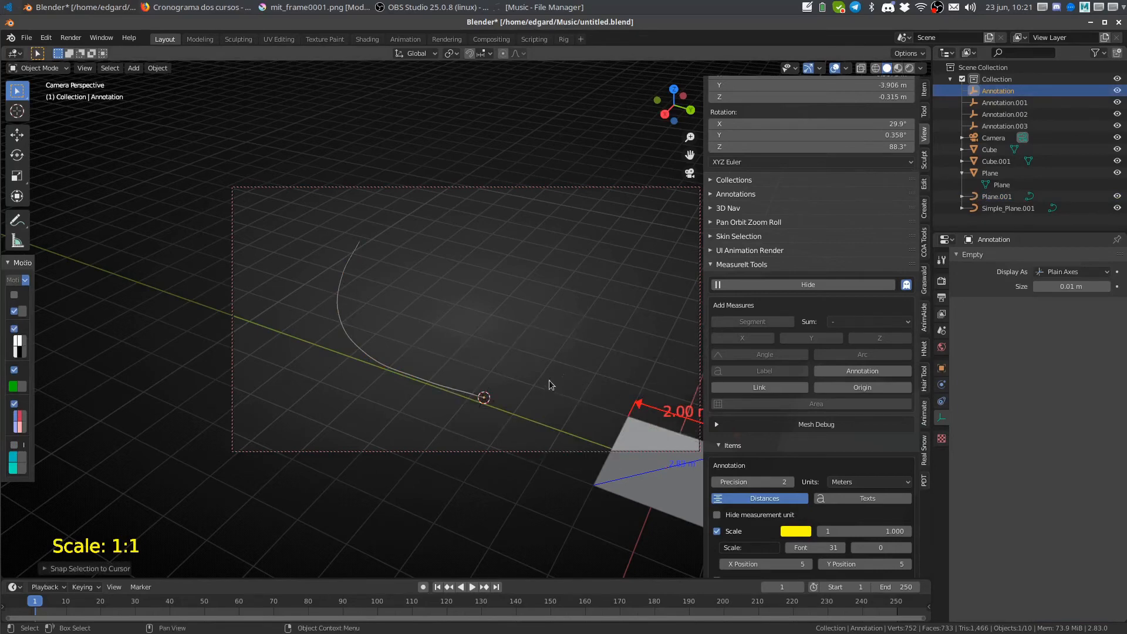
# - Snap the 3D cursor to the control point at the Plane.001 curve's far end and select the Annotation empty in Object Mode
pyautogui.moveTo(550, 385); pyautogui.dragTo(486, 409, button='middle')
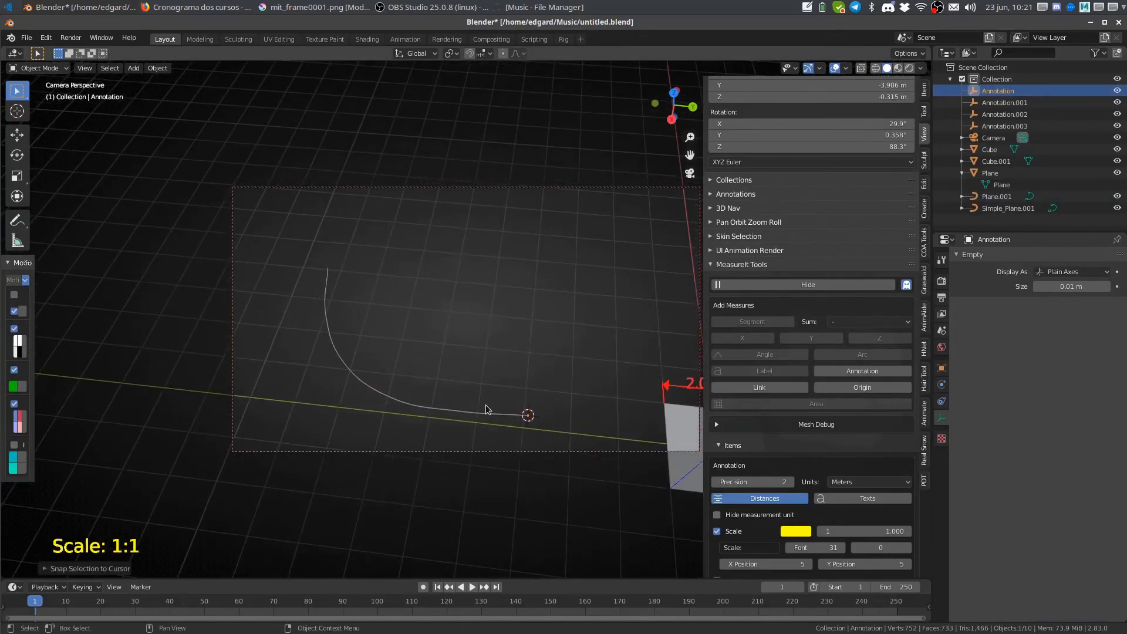
pyautogui.click(484, 416)
pyautogui.press('Tab')
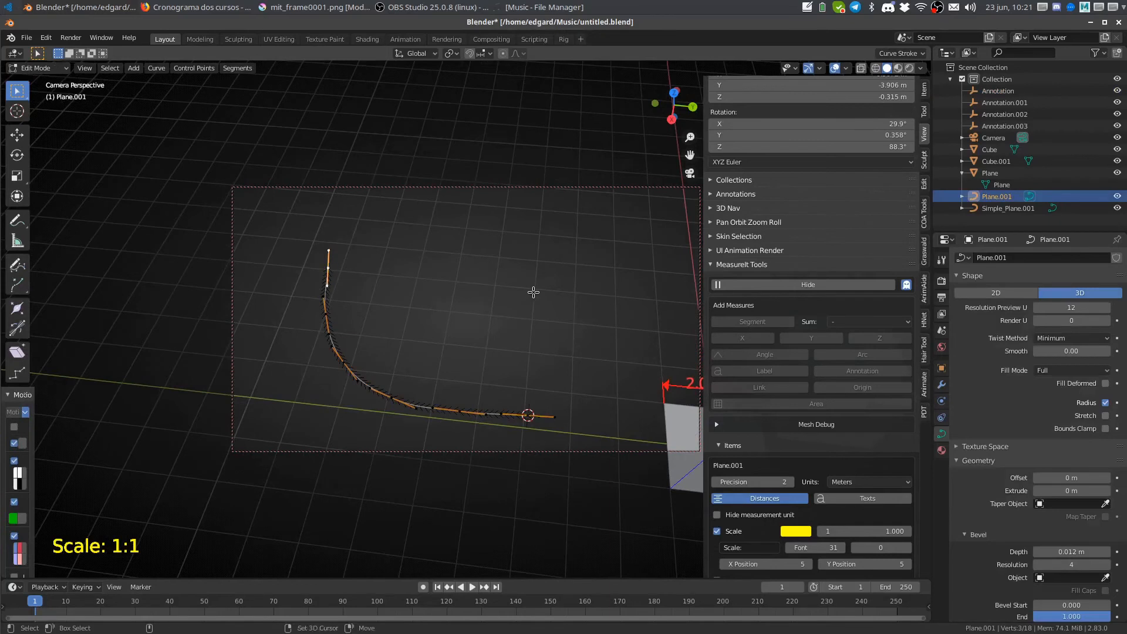
pyautogui.hotkey('shift', 's')
pyautogui.click(533, 361)
pyautogui.press('Tab')
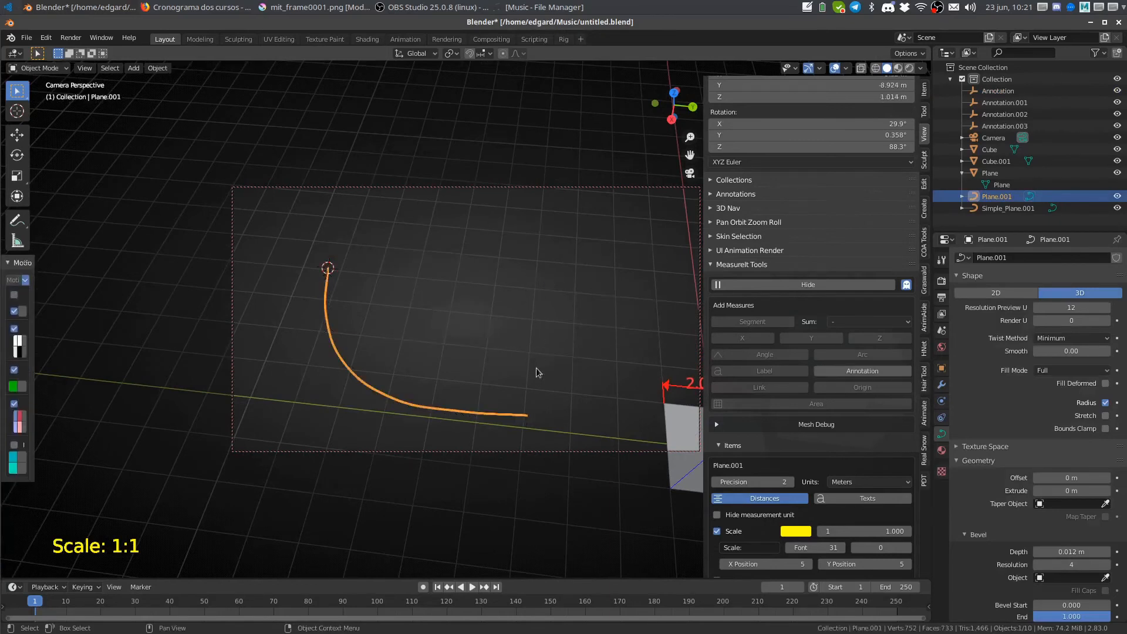
pyautogui.click(573, 377)
pyautogui.hotkey('shift', 's')
pyautogui.click(610, 314)
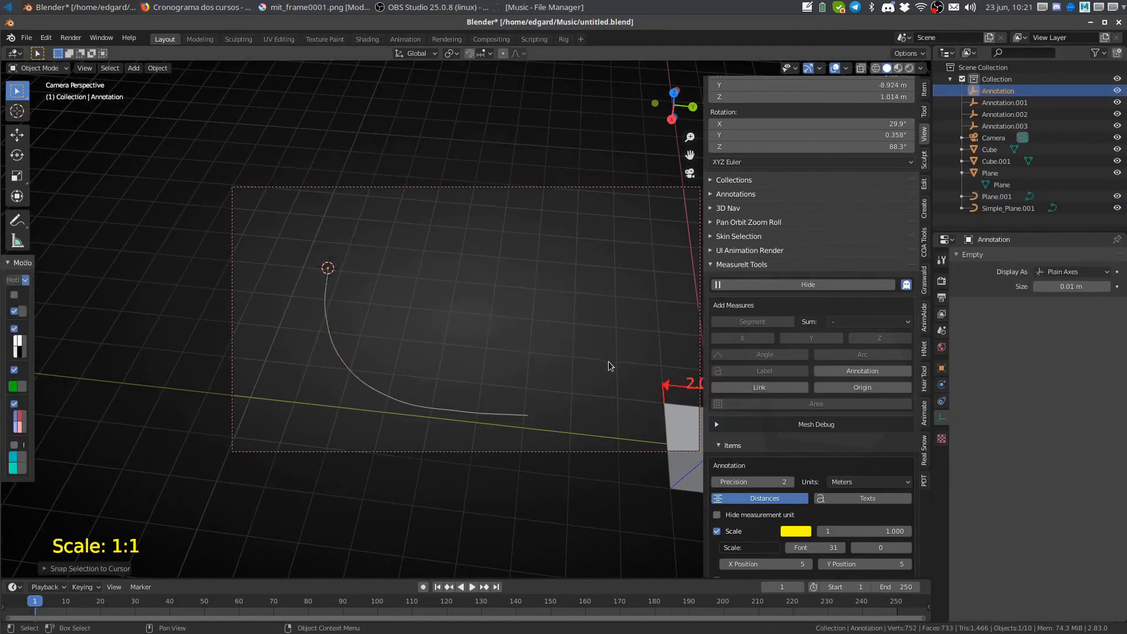
pyautogui.hotkey('ctrl', 'z')
# - Duplicate the Annotation empty and snap the copy to the 3D cursor at the curve's far end
pyautogui.hotkey('shift', 'd')
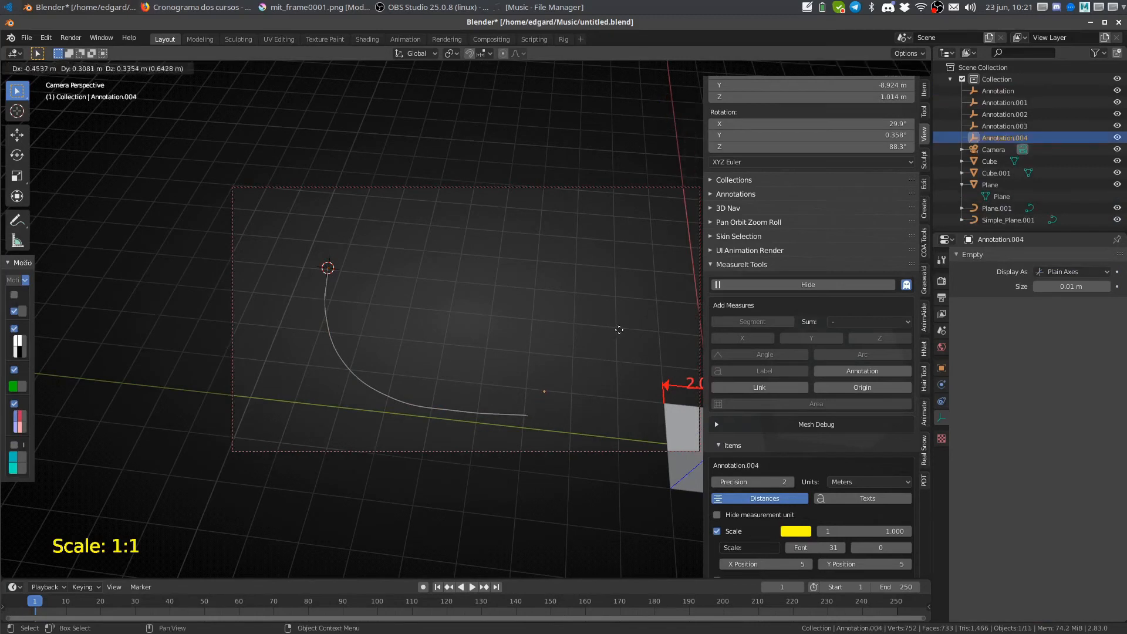
pyautogui.click(618, 331)
pyautogui.hotkey('shift', 's')
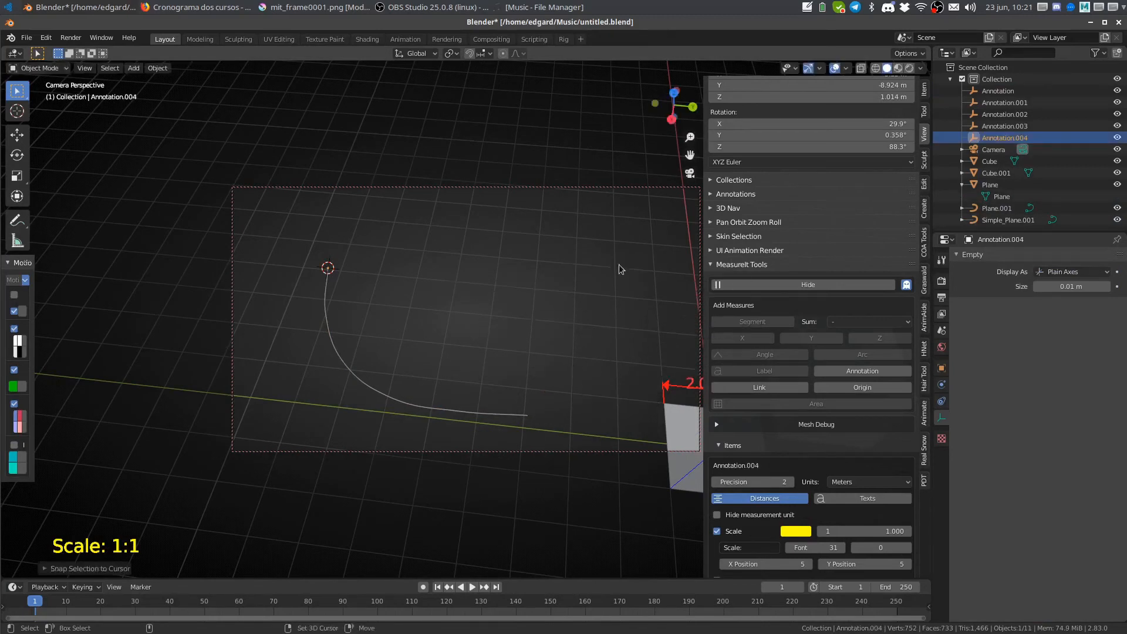
pyautogui.click(614, 267)
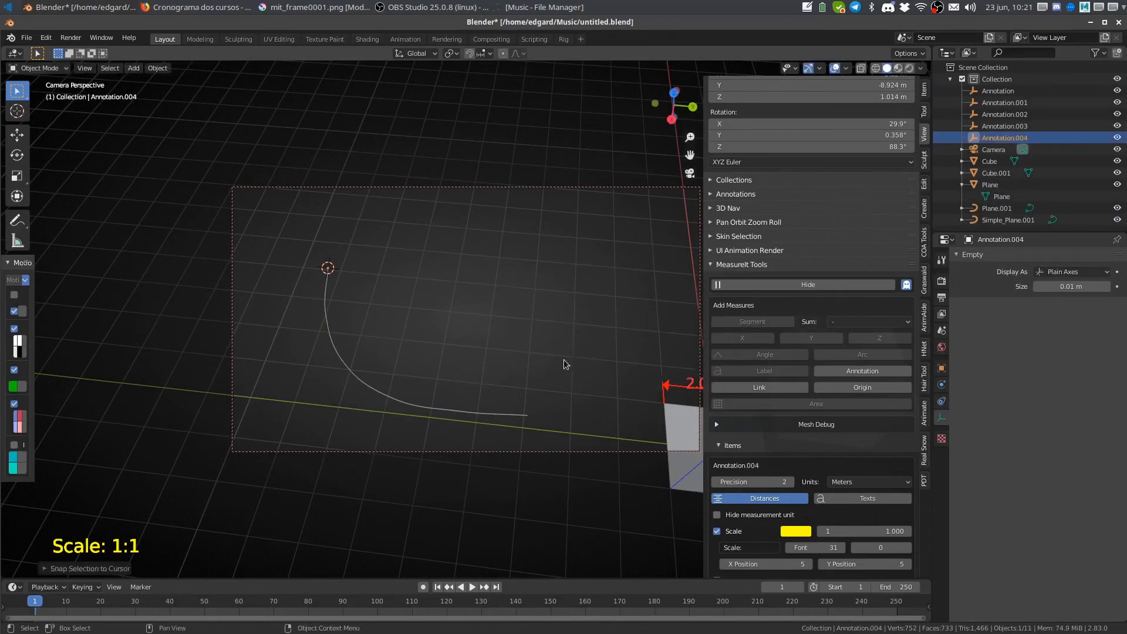
# - Add a MeasureIt link measure between the two annotation empties at the curve's ends and clear the selection
pyautogui.keyDown('ctrl'); pyautogui.click(1010, 91); pyautogui.keyUp('ctrl')
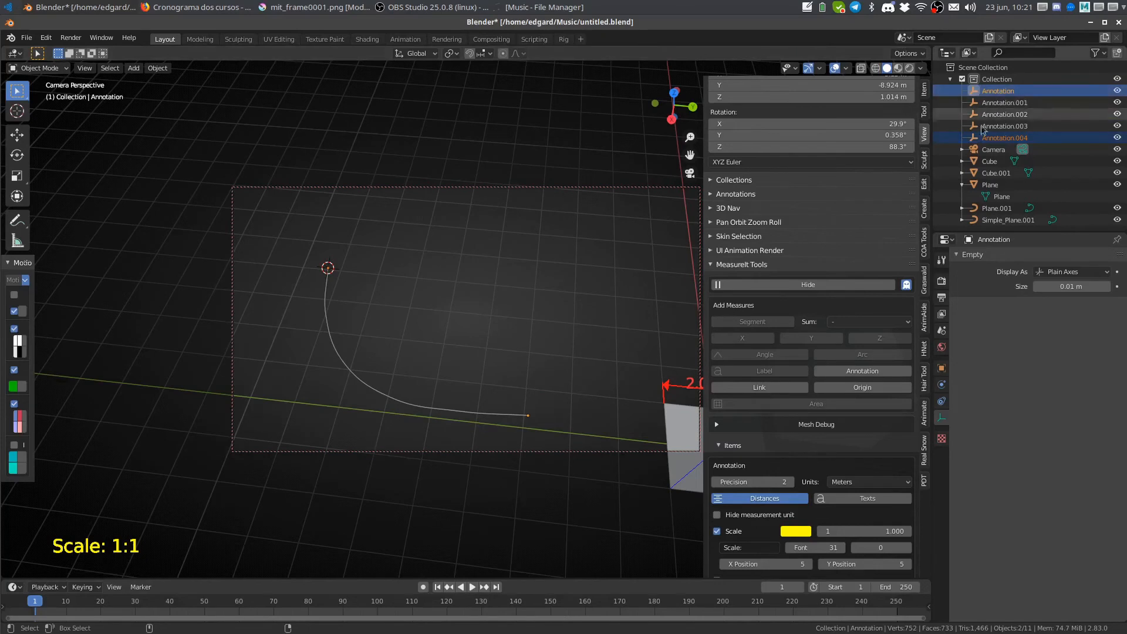
pyautogui.click(798, 388)
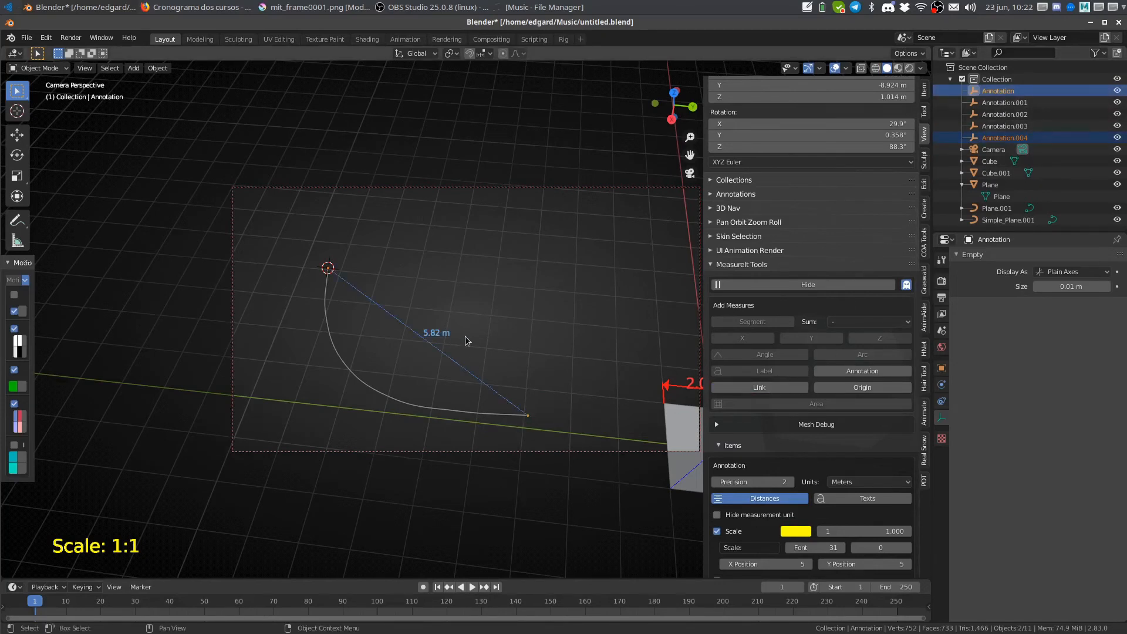
pyautogui.click(530, 416)
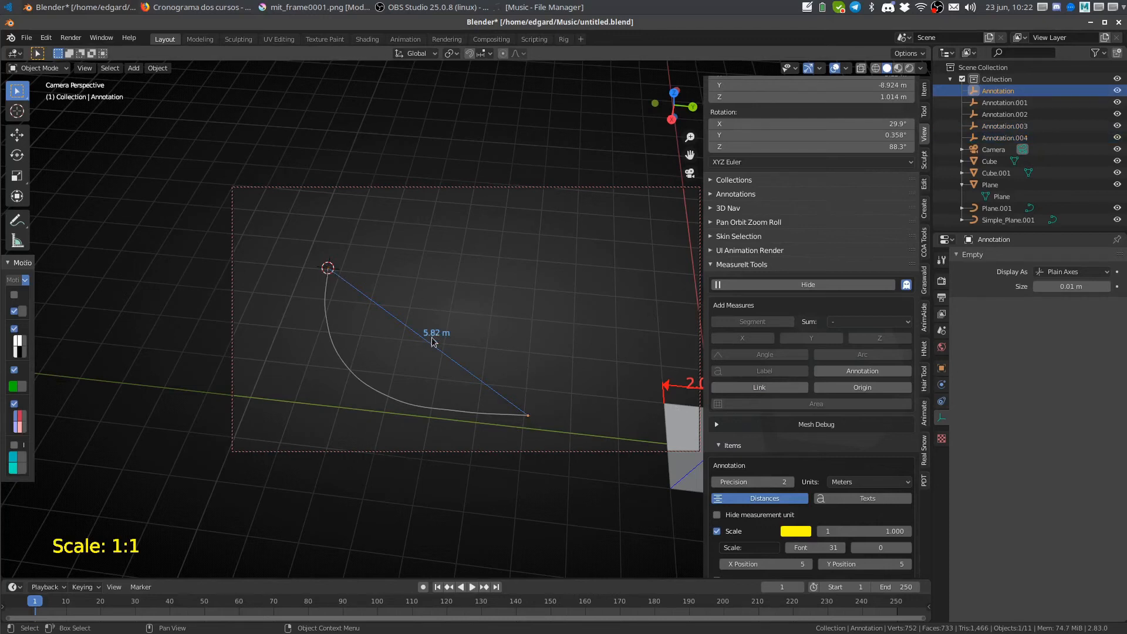
pyautogui.click(527, 419)
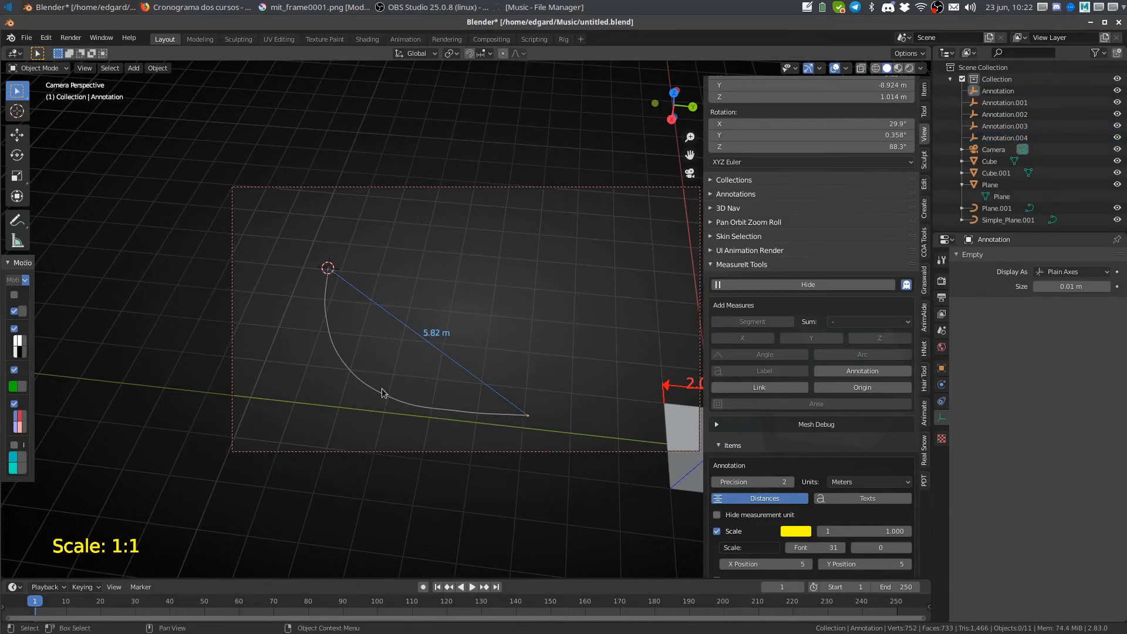
# - Select individual control points of the Plane.001 curve in Edit Mode and check in both modes whether an arc measure can be added
pyautogui.click(502, 419)
pyautogui.press('Tab')
pyautogui.click(459, 413)
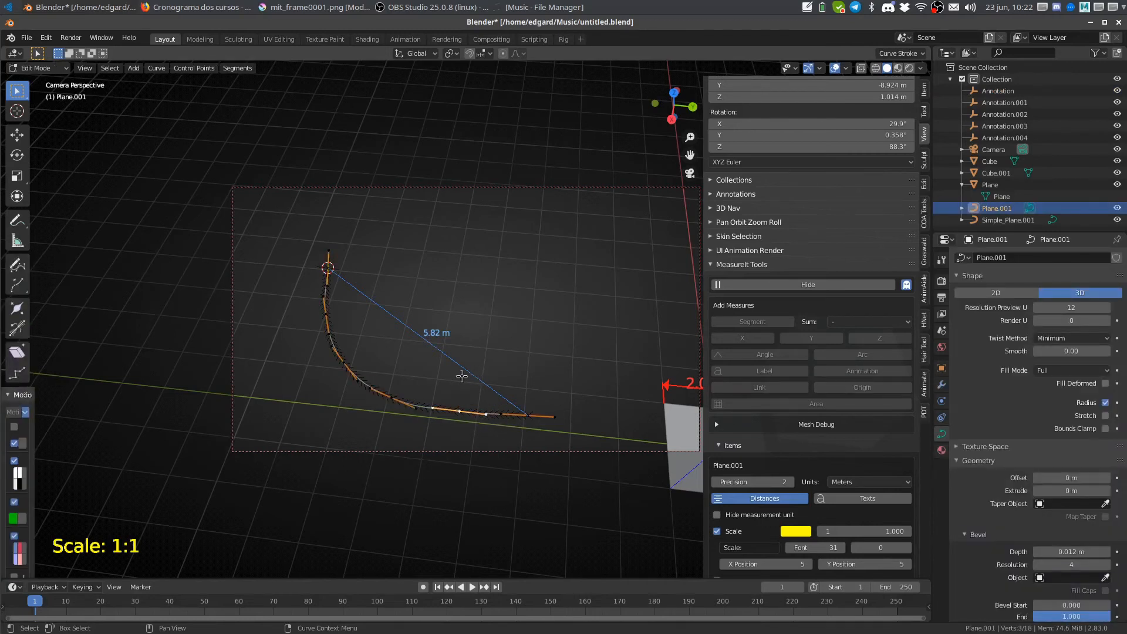
pyautogui.click(389, 397)
pyautogui.click(344, 360)
pyautogui.keyDown('shift'); pyautogui.moveTo(378, 429); pyautogui.dragTo(372, 407, button='middle'); pyautogui.keyUp('shift')
pyautogui.press('Tab')
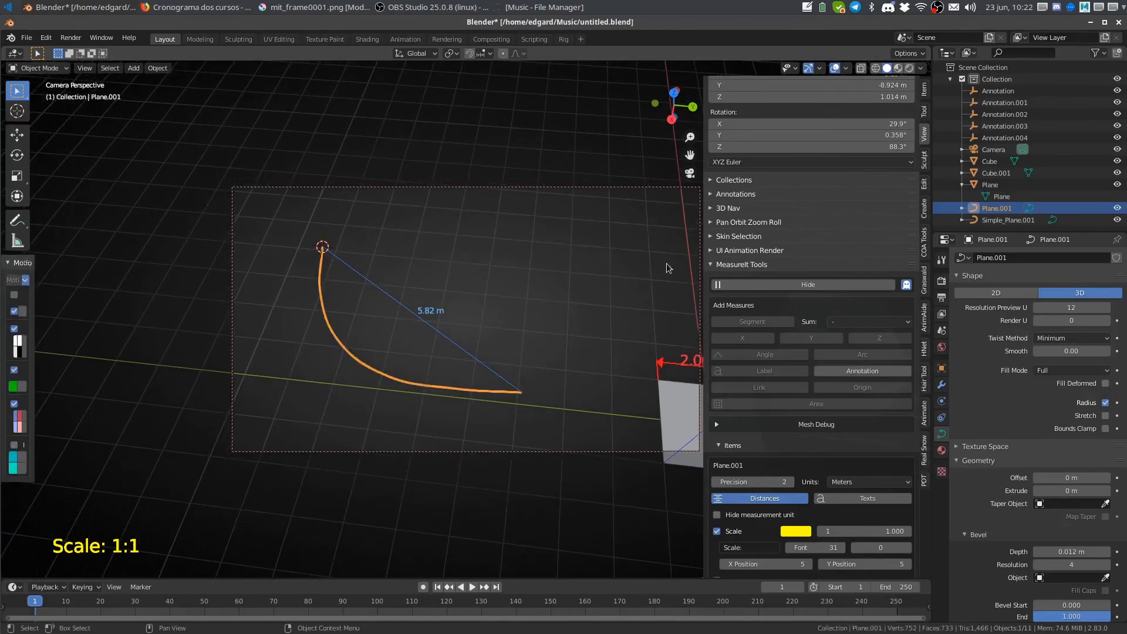
pyautogui.click(858, 356)
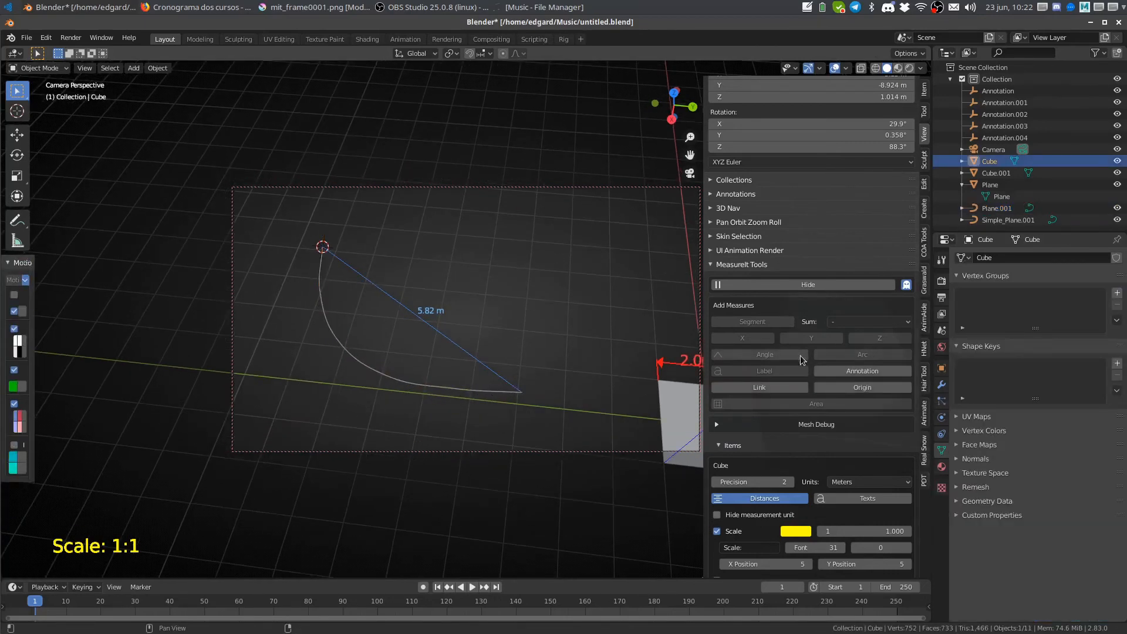
# - Reselect the Plane.001 curve and check the available MeasureIt measures with all its control points selected in Edit Mode
pyautogui.click(540, 395)
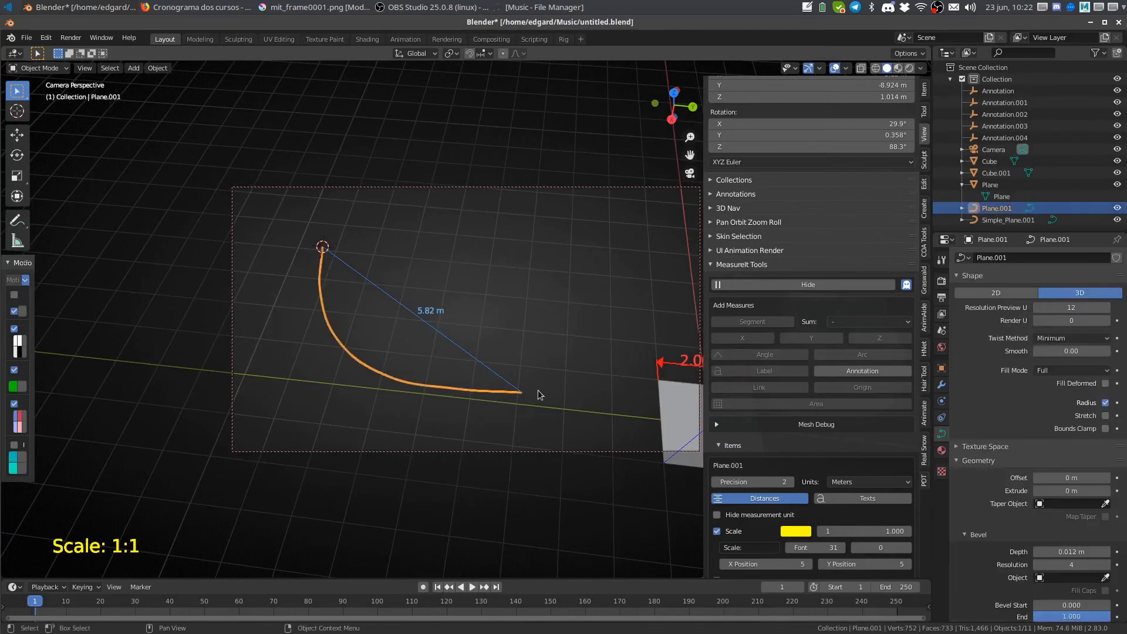
pyautogui.click(526, 397)
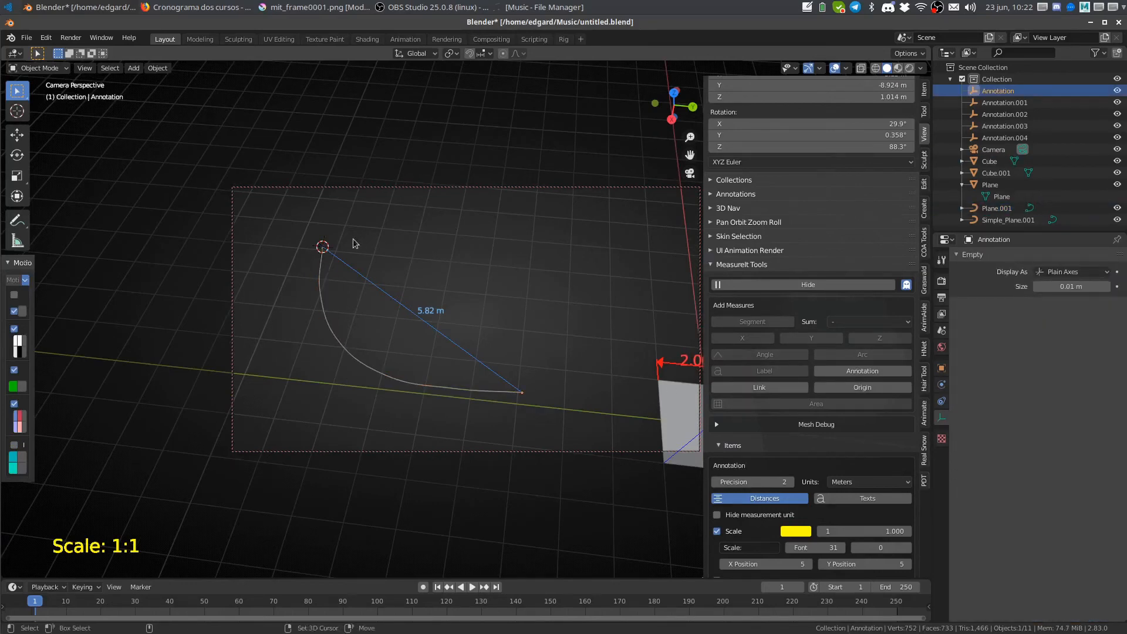
pyautogui.click(330, 245)
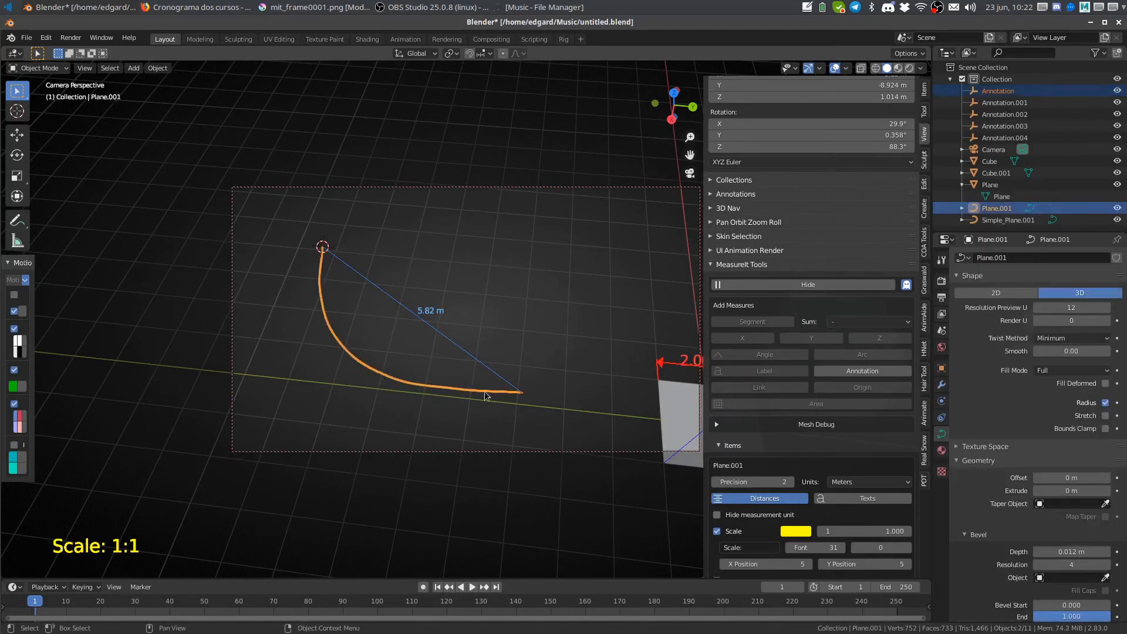
pyautogui.press('Tab')
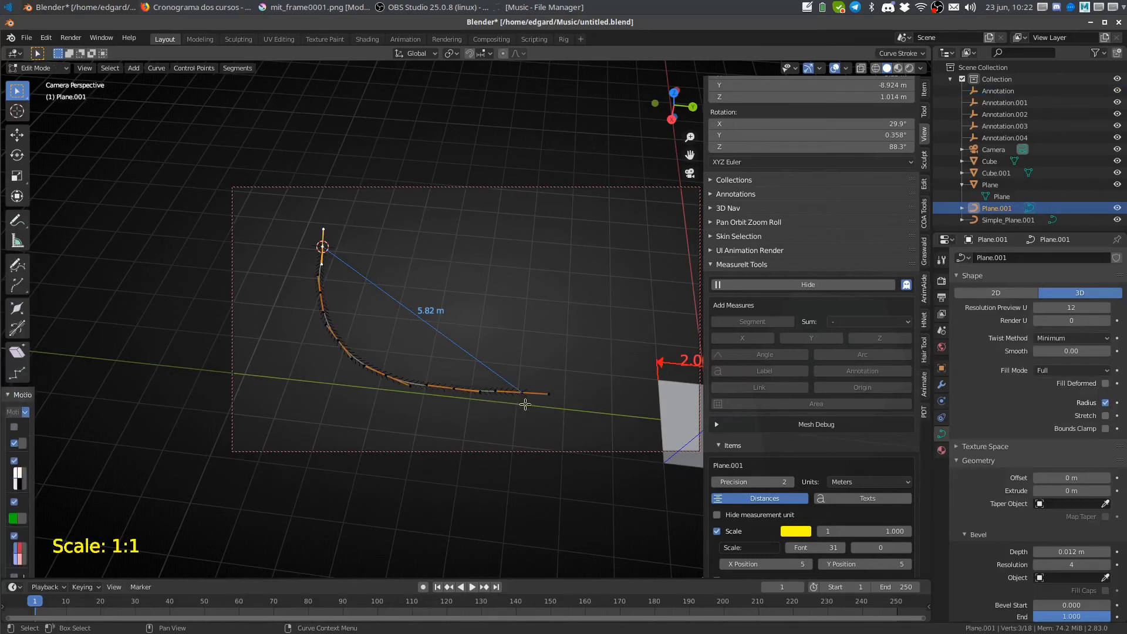
pyautogui.press('a')
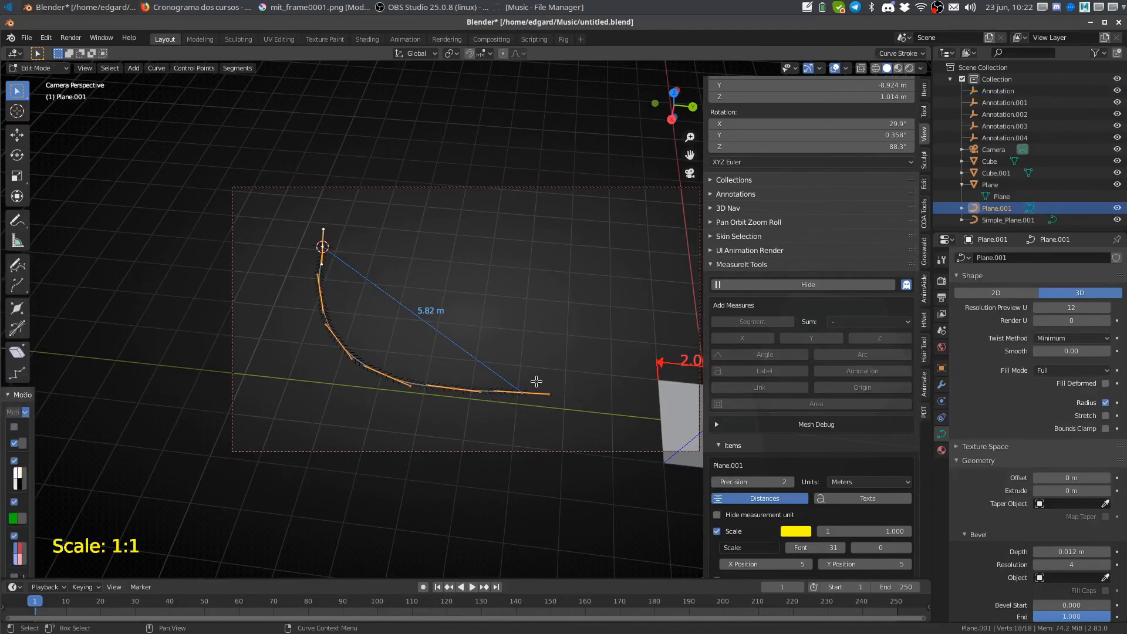
# - Return to Object Mode and convert the Plane.001 curve to a mesh
pyautogui.press('Tab')
pyautogui.rightClick(477, 389)
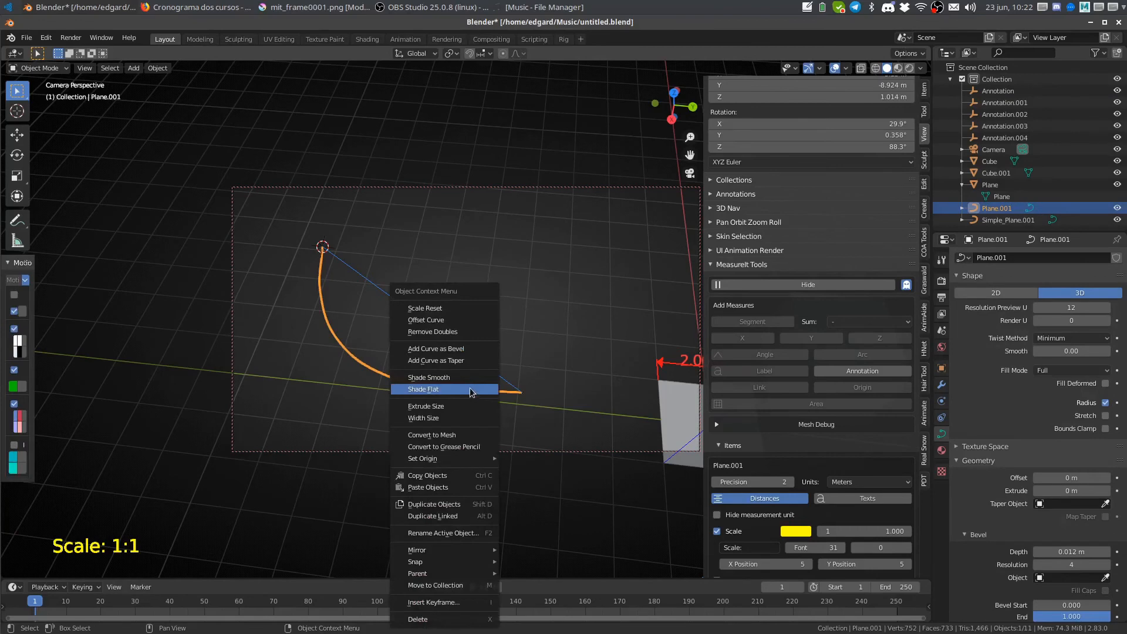
pyautogui.click(158, 68)
pyautogui.moveTo(224, 365)
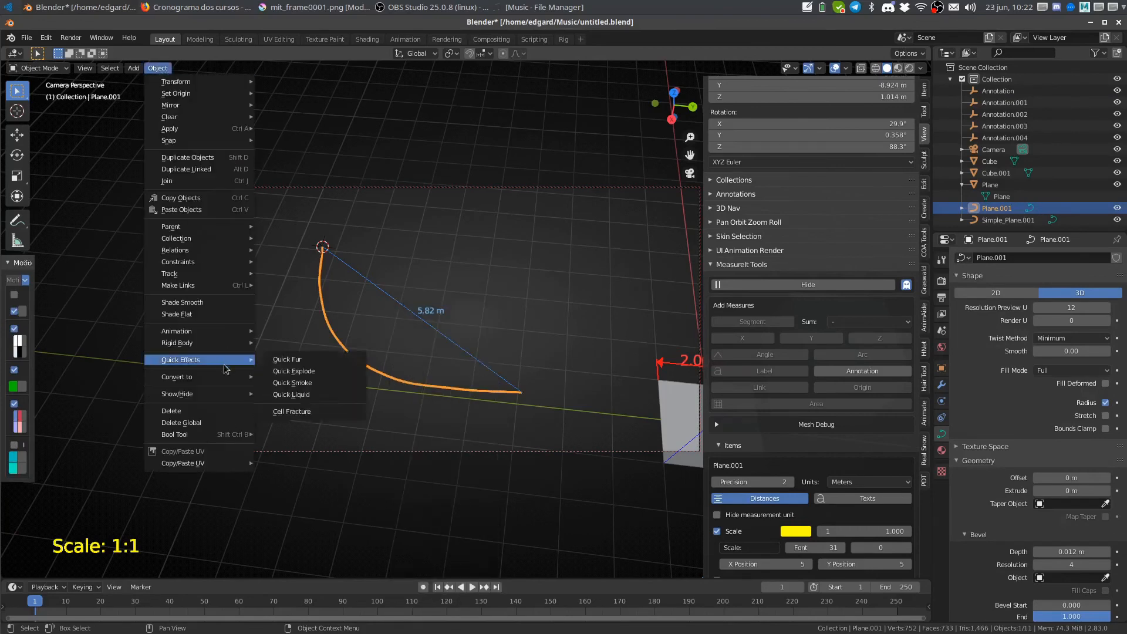
pyautogui.click(335, 389)
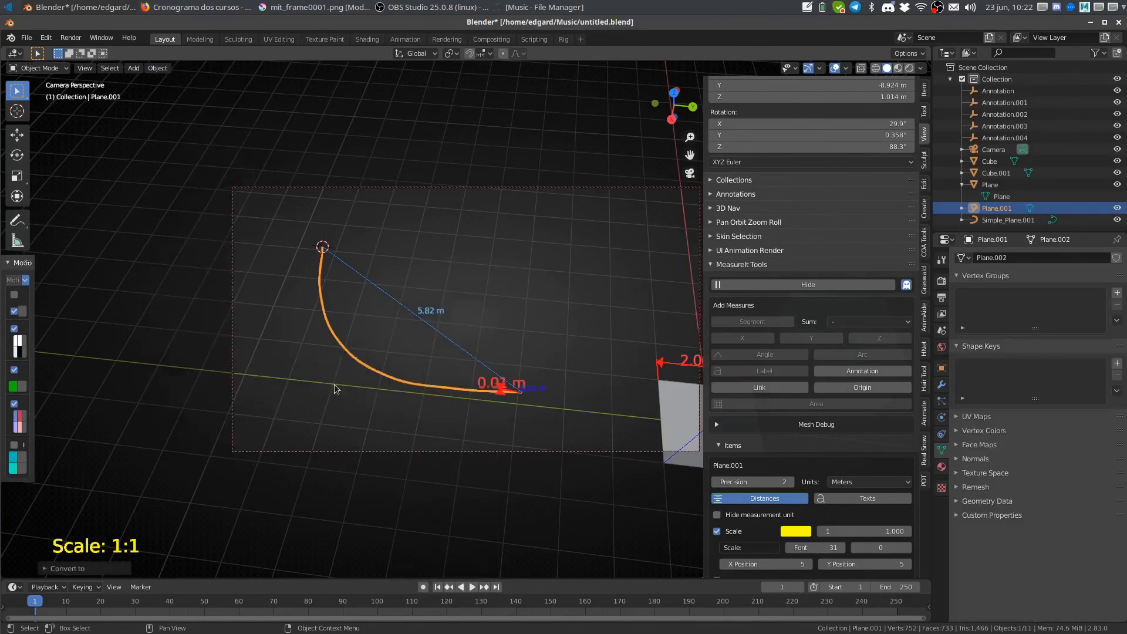
# - Enter Edit Mode on the converted Plane.001 mesh and select a lengthwise edge loop along the tube
pyautogui.click(498, 387)
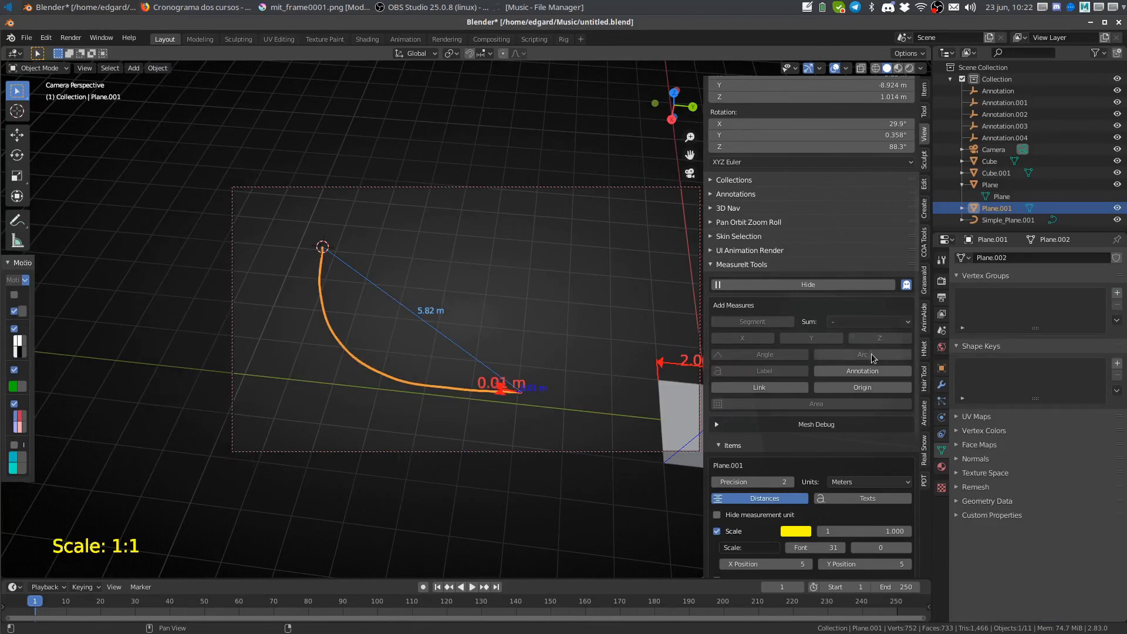
pyautogui.press('Tab')
pyautogui.scroll(5, 564, 336)
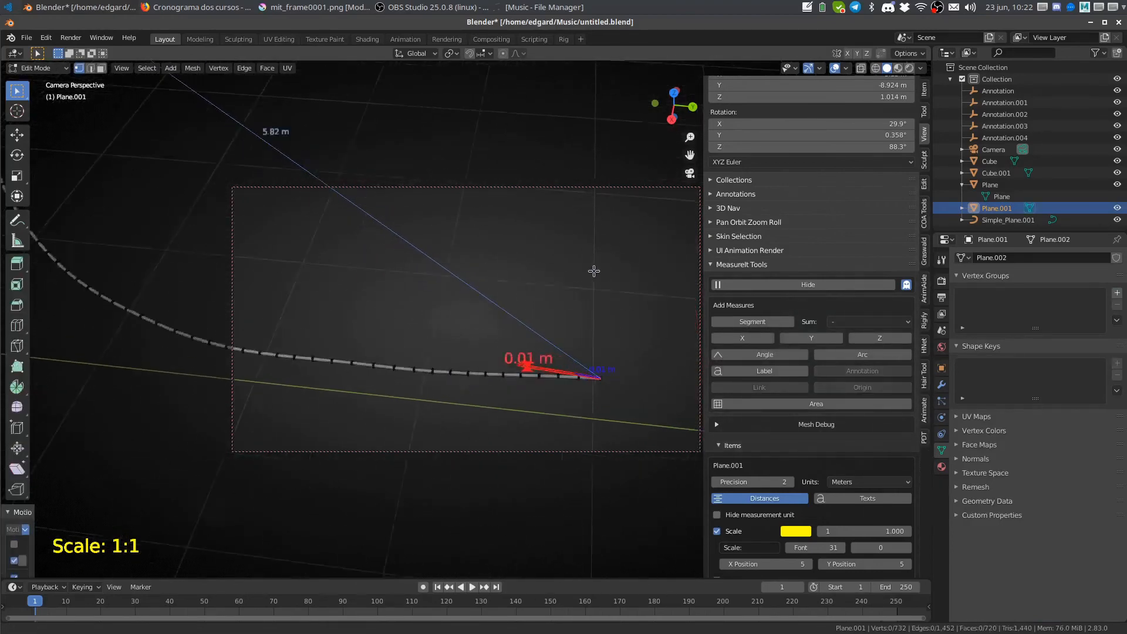
pyautogui.scroll(2, 594, 270)
pyautogui.keyDown('alt'); pyautogui.click(457, 349); pyautogui.keyUp('alt')
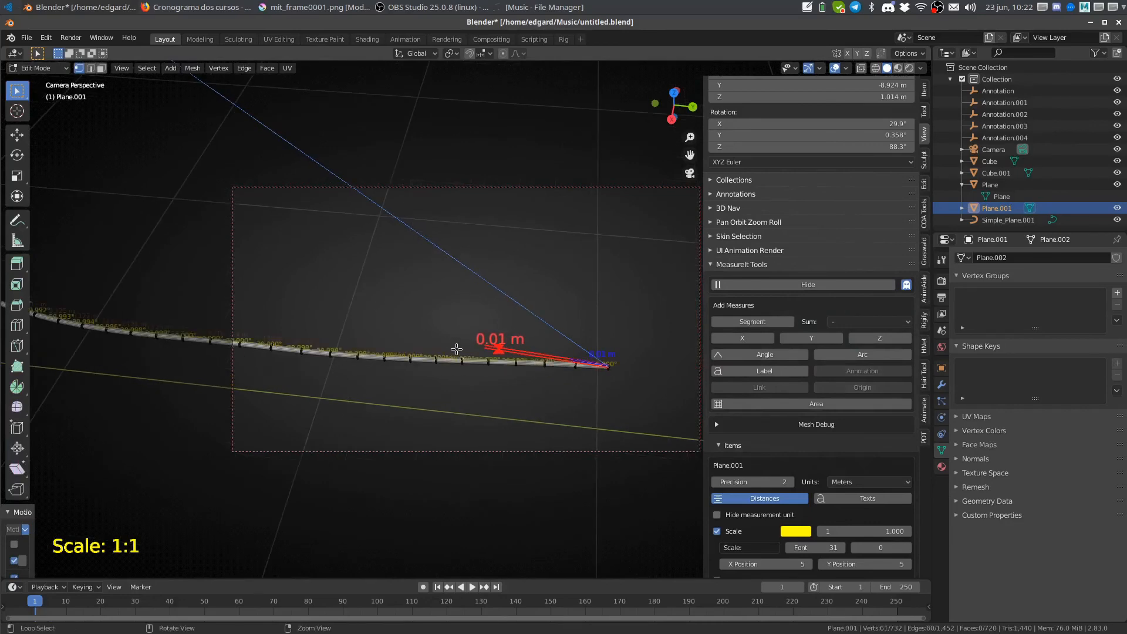
pyautogui.moveTo(595, 250); pyautogui.dragTo(604, 467, button='middle')
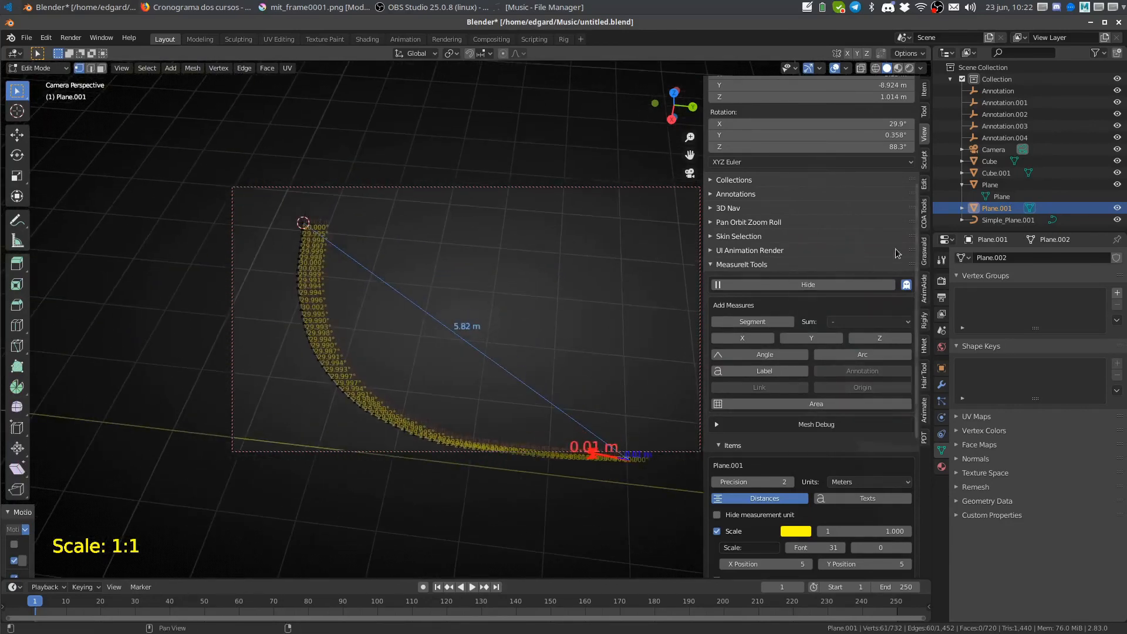
# - Turn off the edge angle display in the viewport overlays
pyautogui.click(846, 68)
pyautogui.moveTo(813, 436); pyautogui.dragTo(813, 450)
pyautogui.keyDown('shift'); pyautogui.moveTo(561, 396); pyautogui.dragTo(540, 345, button='middle'); pyautogui.keyUp('shift')
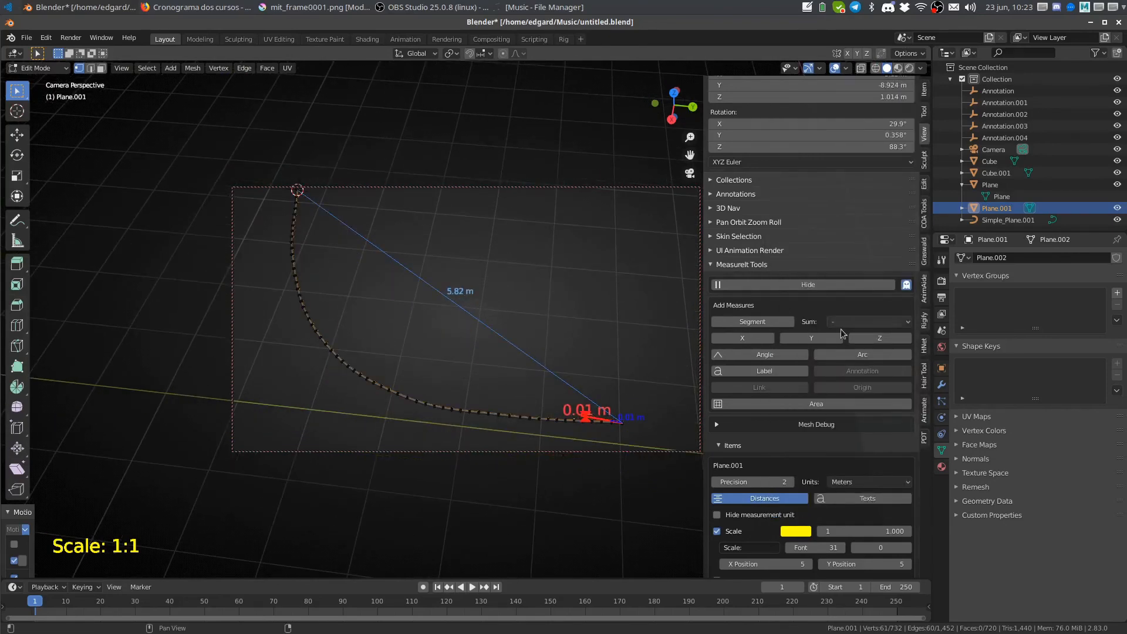
# - Select another lengthwise edge loop on the Plane.001 tube and try to add a MeasureIt arc measure to it
pyautogui.keyDown('shift'); pyautogui.moveTo(542, 413); pyautogui.dragTo(590, 396, button='middle'); pyautogui.keyUp('shift')
pyautogui.scroll(6, 543, 402)
pyautogui.scroll(3, 587, 254)
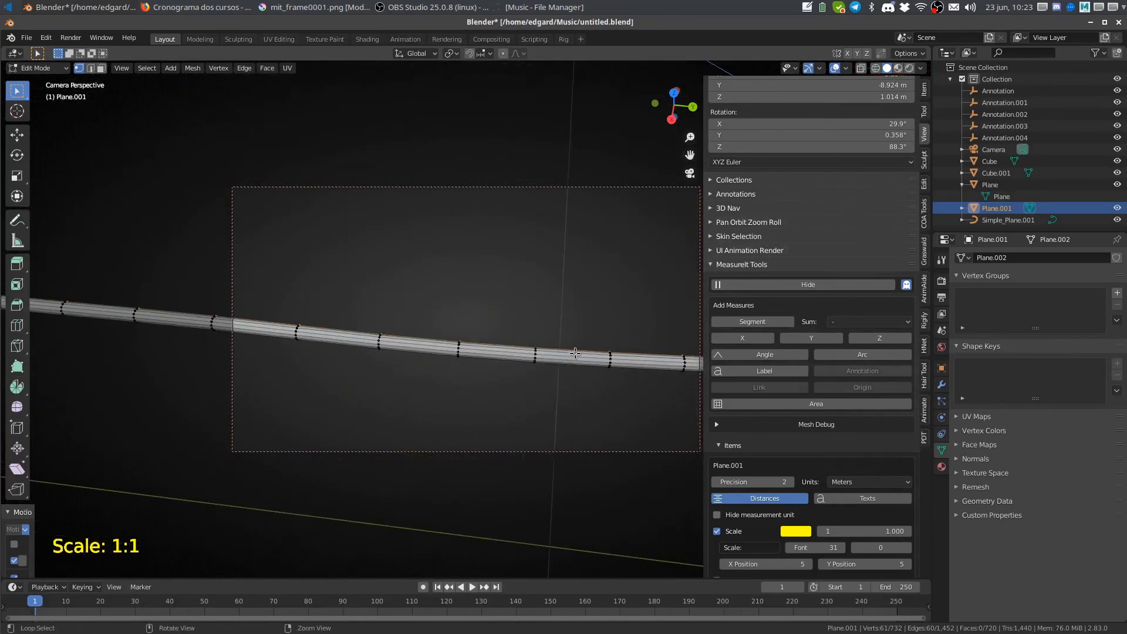
pyautogui.keyDown('alt'); pyautogui.click(572, 355); pyautogui.keyUp('alt')
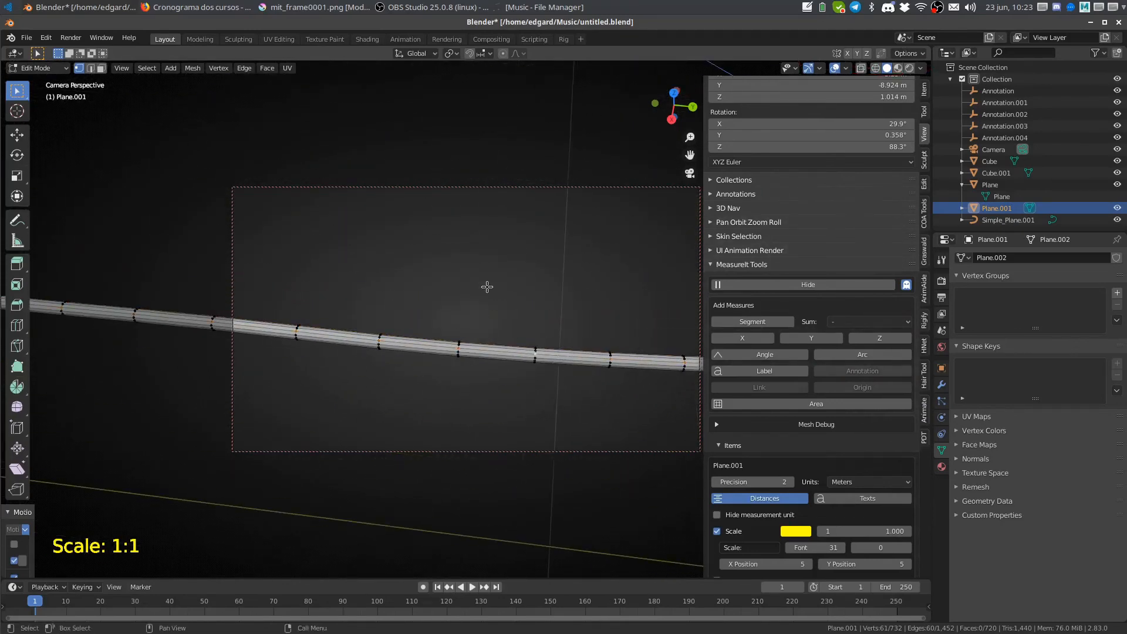
pyautogui.scroll(-10, 531, 493)
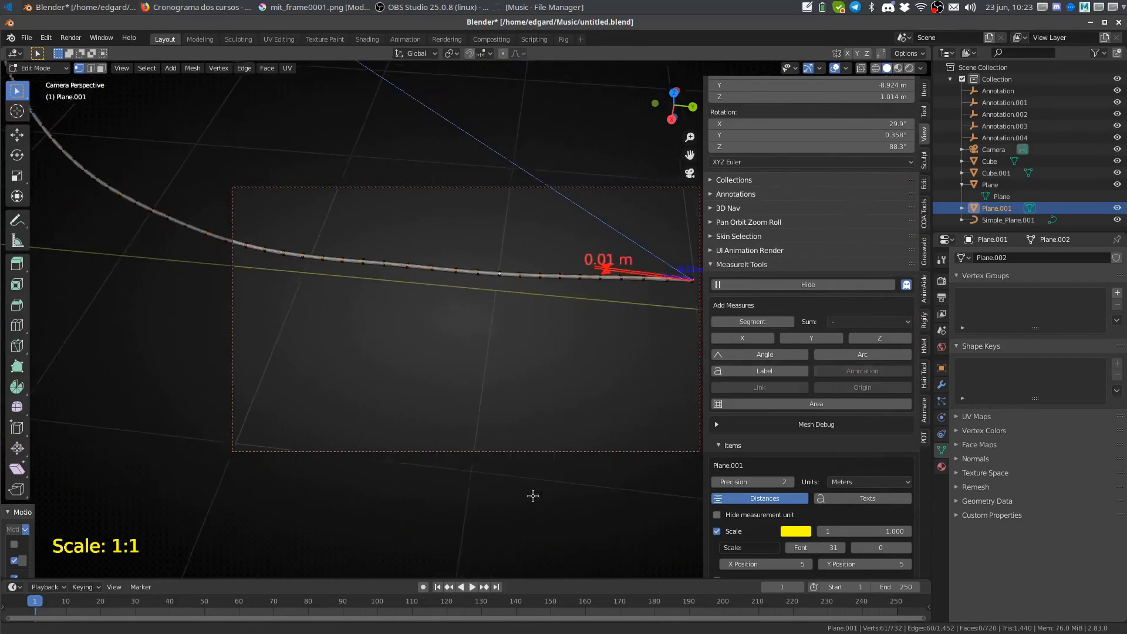
pyautogui.click(858, 355)
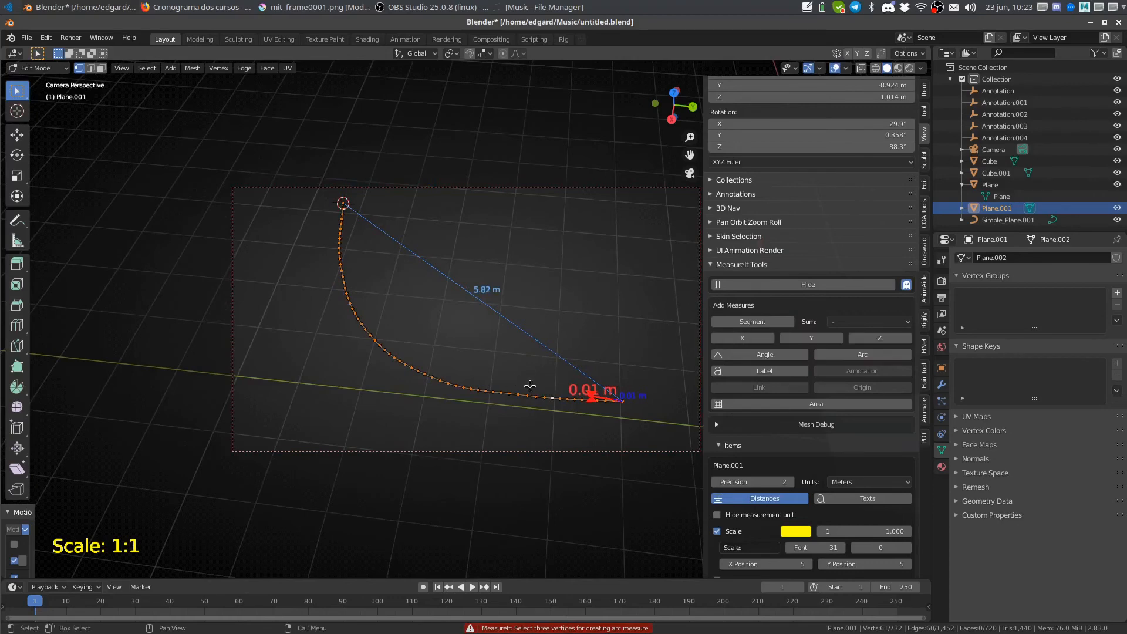
# - Reselect a lengthwise edge loop along the Plane.001 tube and try to add a MeasureIt angle measure to it
pyautogui.scroll(4, 562, 347)
pyautogui.click(661, 363)
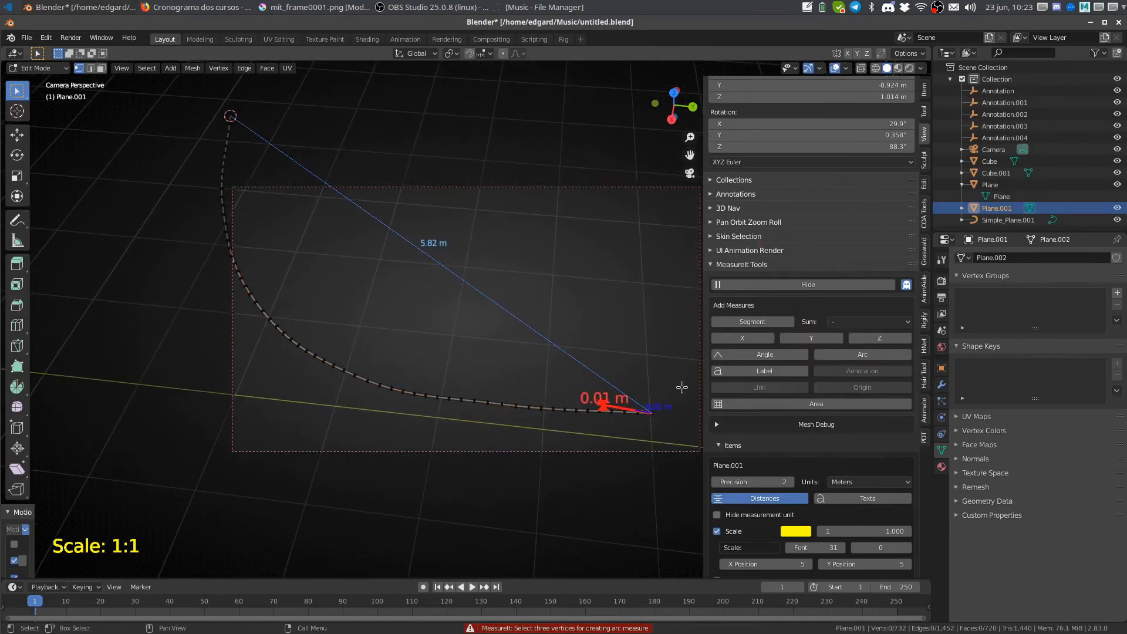
pyautogui.keyDown('alt'); pyautogui.click(575, 408); pyautogui.keyUp('alt')
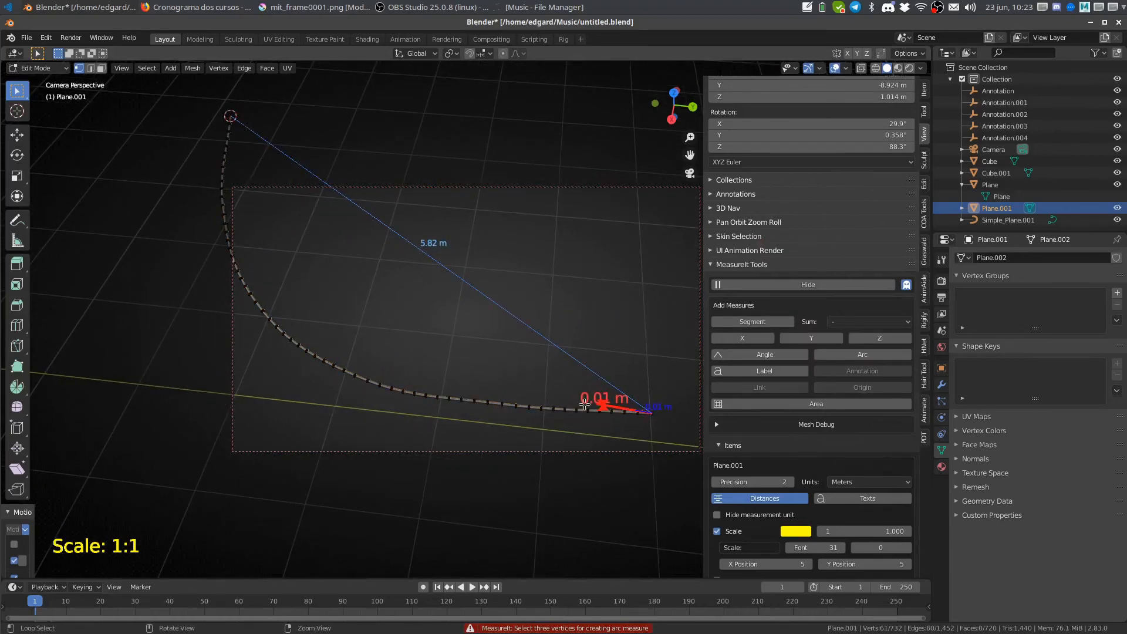
pyautogui.click(784, 355)
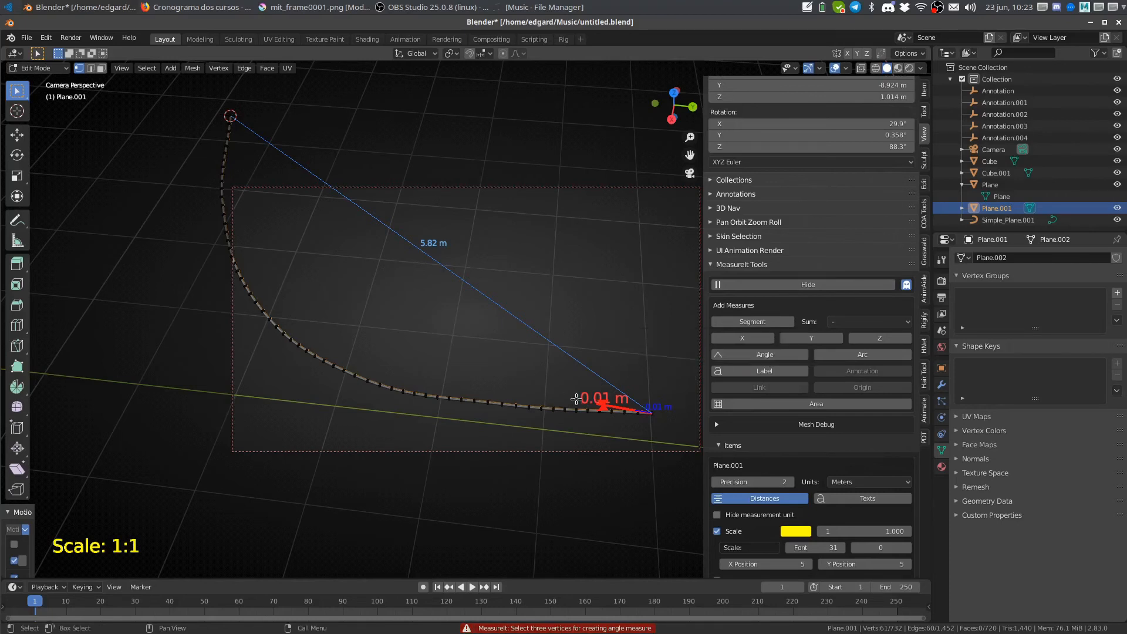
# - Select one vertex at each end and one midway along the Plane.001 tube, and add a MeasureIt arc measure through them
pyautogui.click(657, 404)
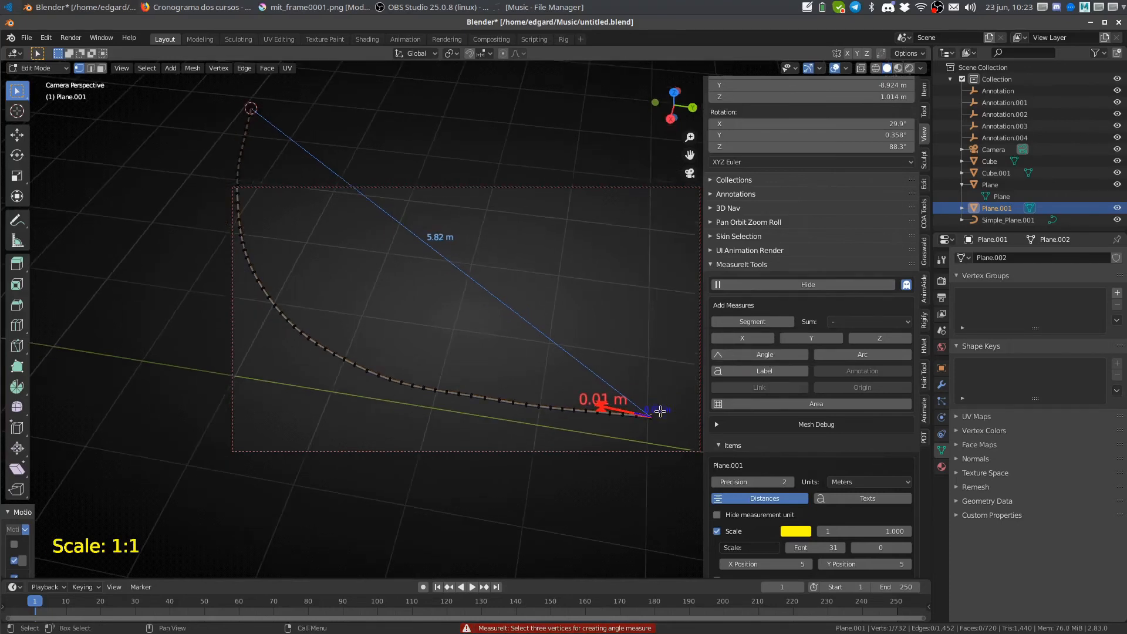
pyautogui.keyDown('shift'); pyautogui.moveTo(419, 357); pyautogui.dragTo(493, 425, button='middle'); pyautogui.keyUp('shift')
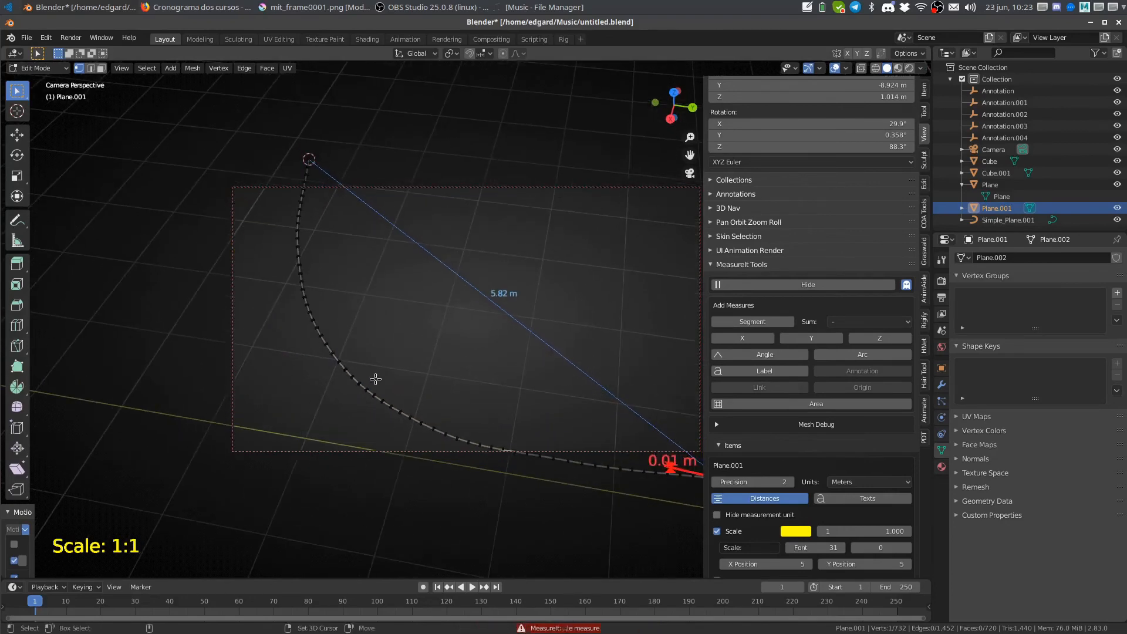
pyautogui.keyDown('shift'); pyautogui.click(365, 378); pyautogui.keyUp('shift')
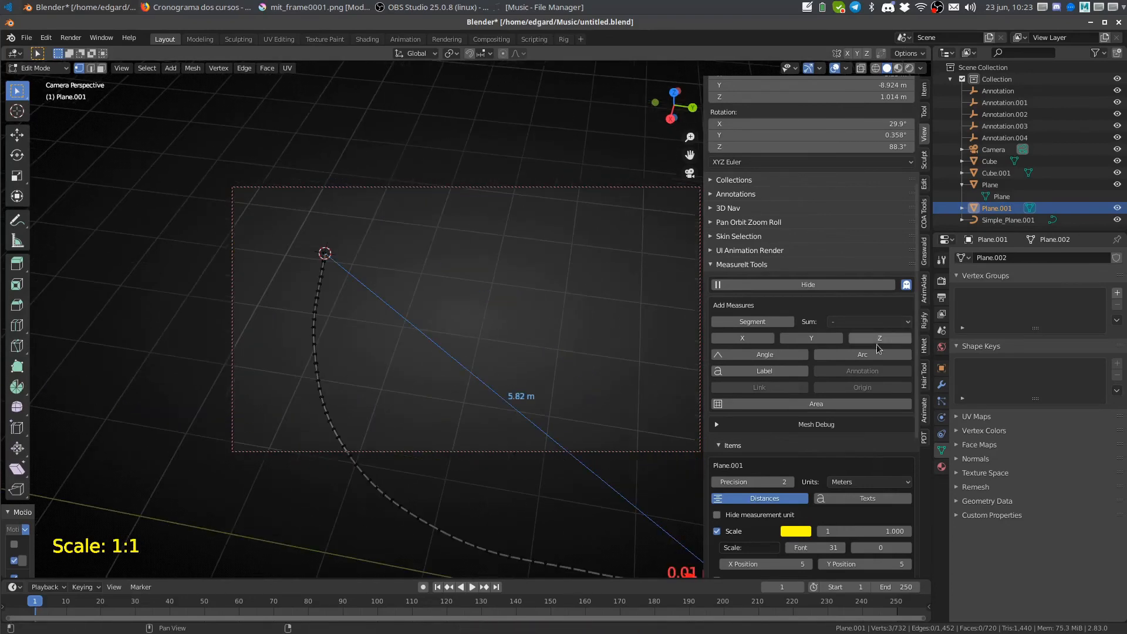
pyautogui.click(876, 355)
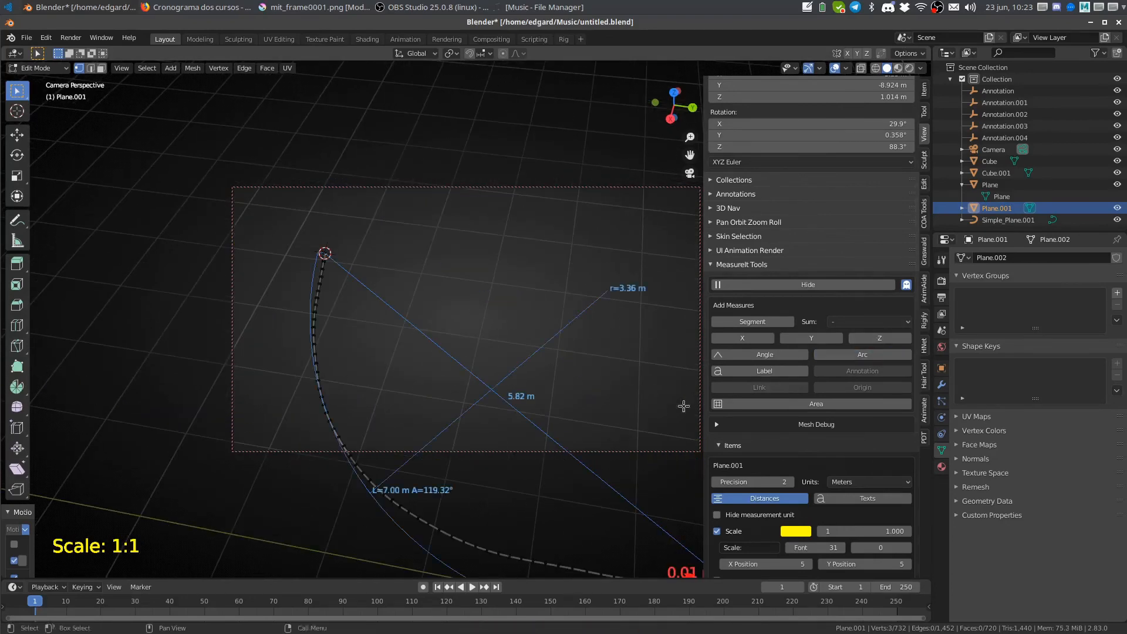
pyautogui.keyDown('shift'); pyautogui.moveTo(662, 359); pyautogui.dragTo(615, 295, button='middle'); pyautogui.keyUp('shift')
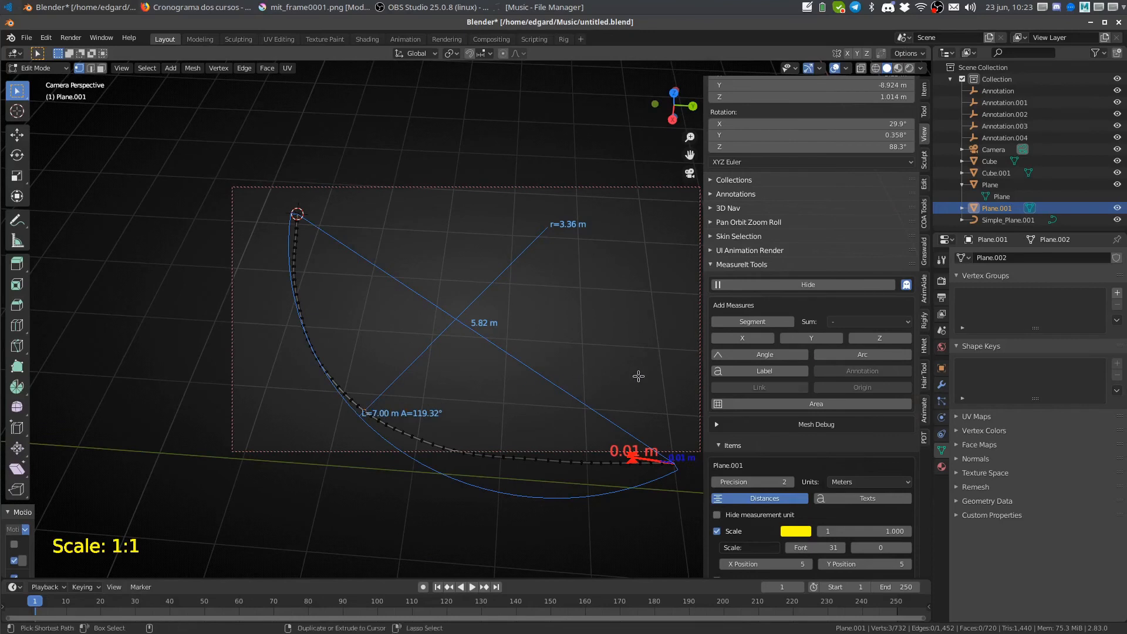
# - Select a single vertex along the lower stretch of the tube and add a MeasureIt label to it
pyautogui.click(773, 371)
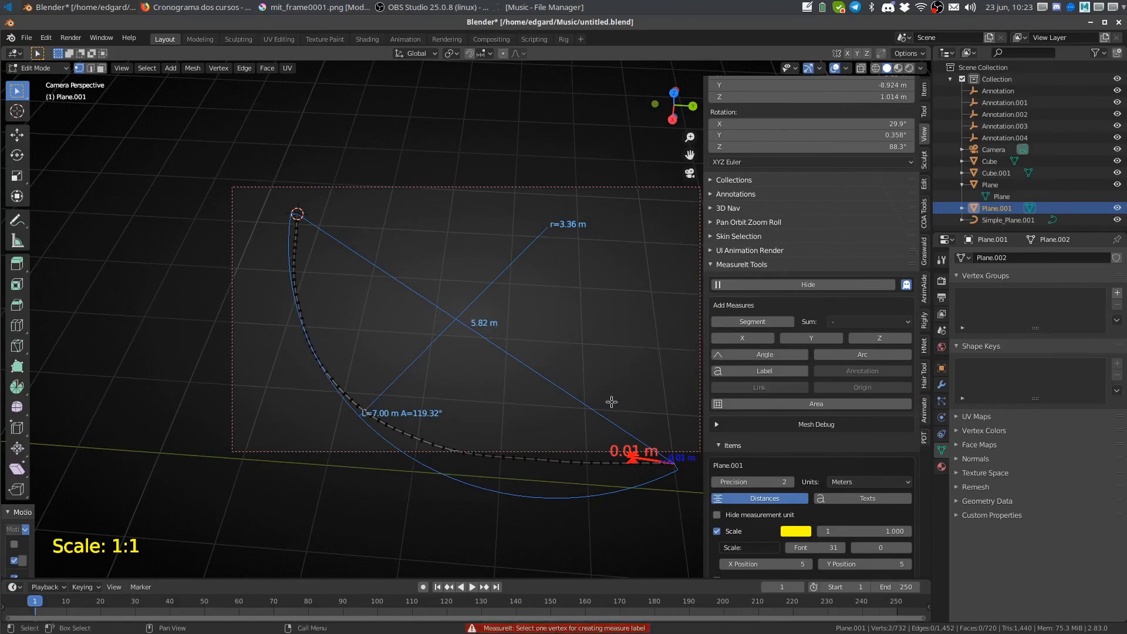
pyautogui.click(514, 454)
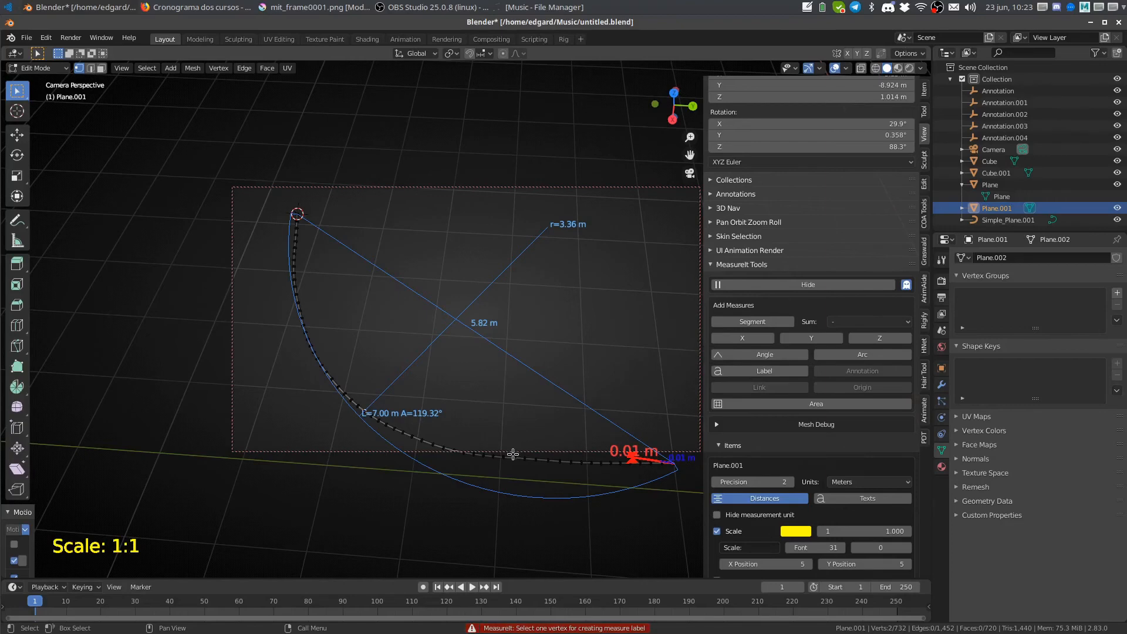
pyautogui.click(775, 371)
pyautogui.scroll(10, 544, 415)
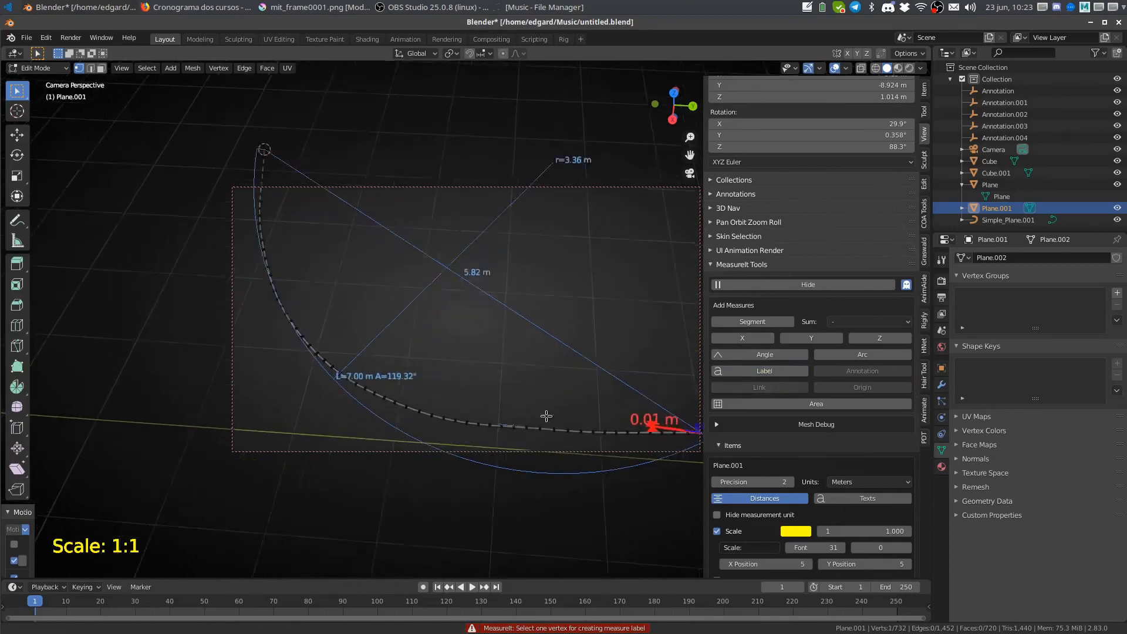
pyautogui.press('g')
pyautogui.rightClick(475, 329)
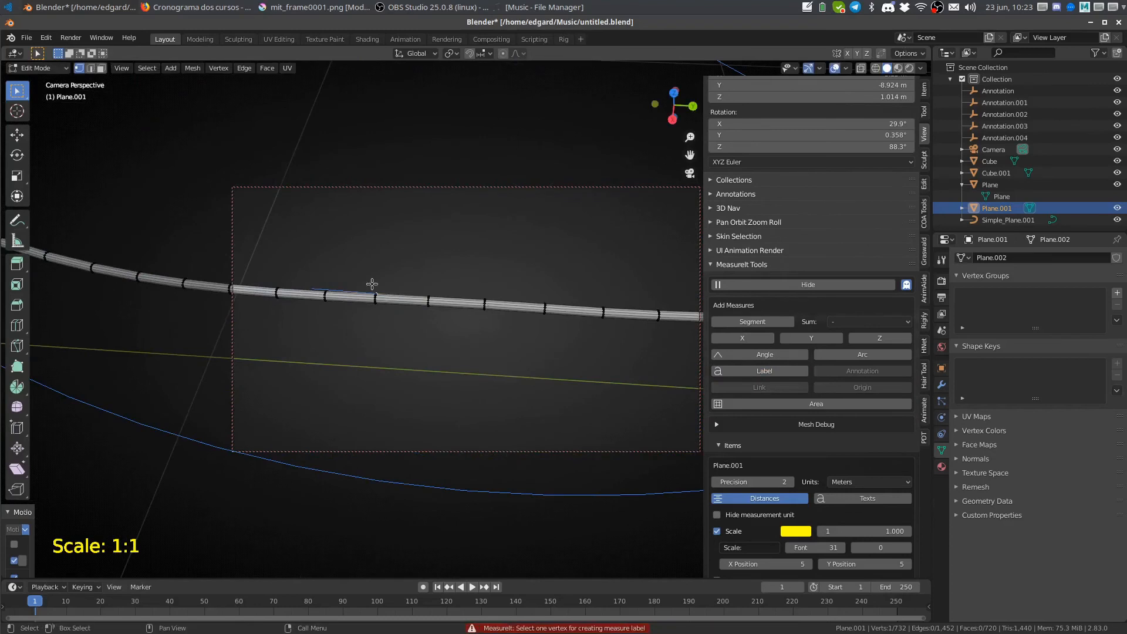
# - Set the text of the new label to "teste" in the MeasureIt items of Plane.001
pyautogui.scroll(1, 805, 424)
pyautogui.scroll(-10, 805, 424)
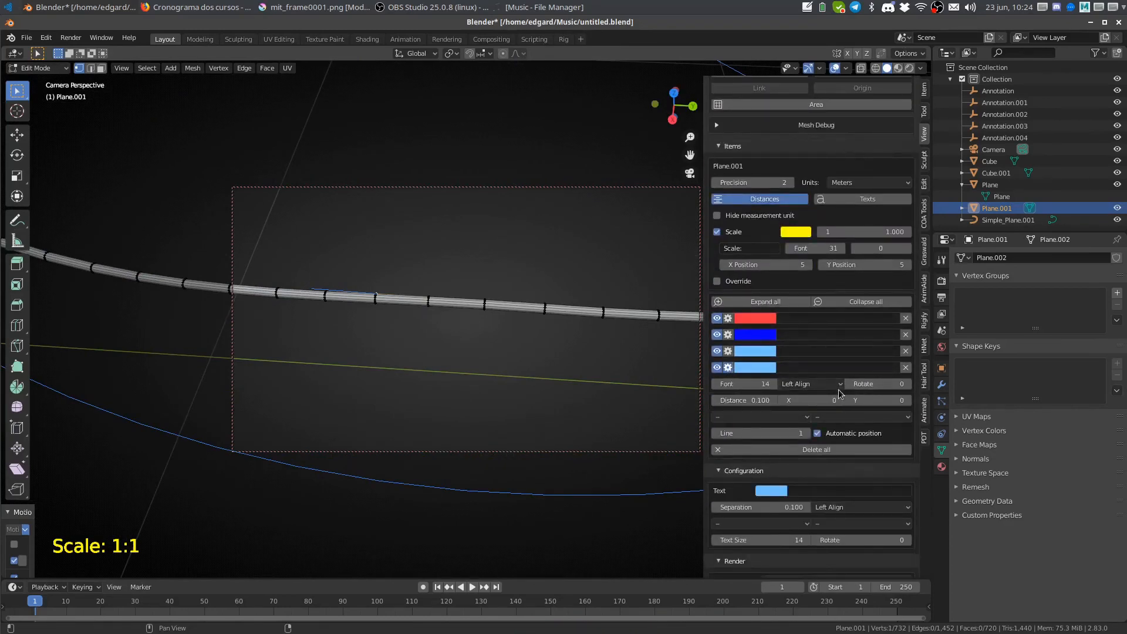
pyautogui.click(820, 364)
pyautogui.write('teste')
pyautogui.press('Return')
# - Frame the whole measured curve in the camera view and render the MeasureIt dimensions as a frame image
pyautogui.moveTo(572, 287); pyautogui.dragTo(673, 400, button='middle')
pyautogui.scroll(-3, 810, 302)
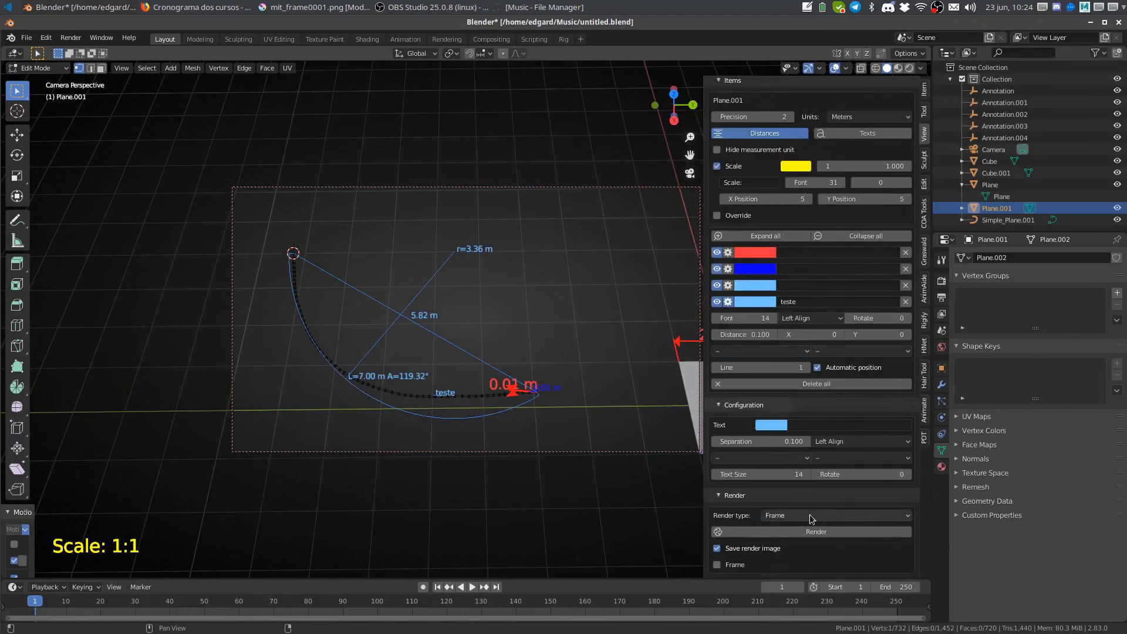
pyautogui.click(820, 535)
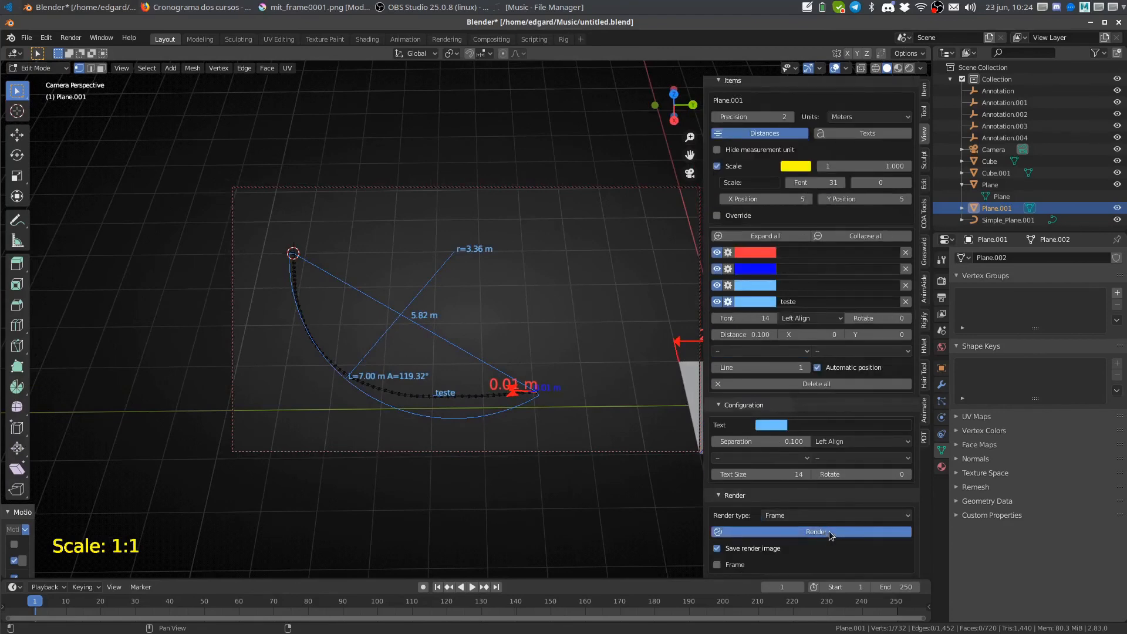
# - Switch to the file manager, inspect mit_frame0001.png in the image viewer, and return to Blender
pyautogui.hotkey('alt', 'Tab')
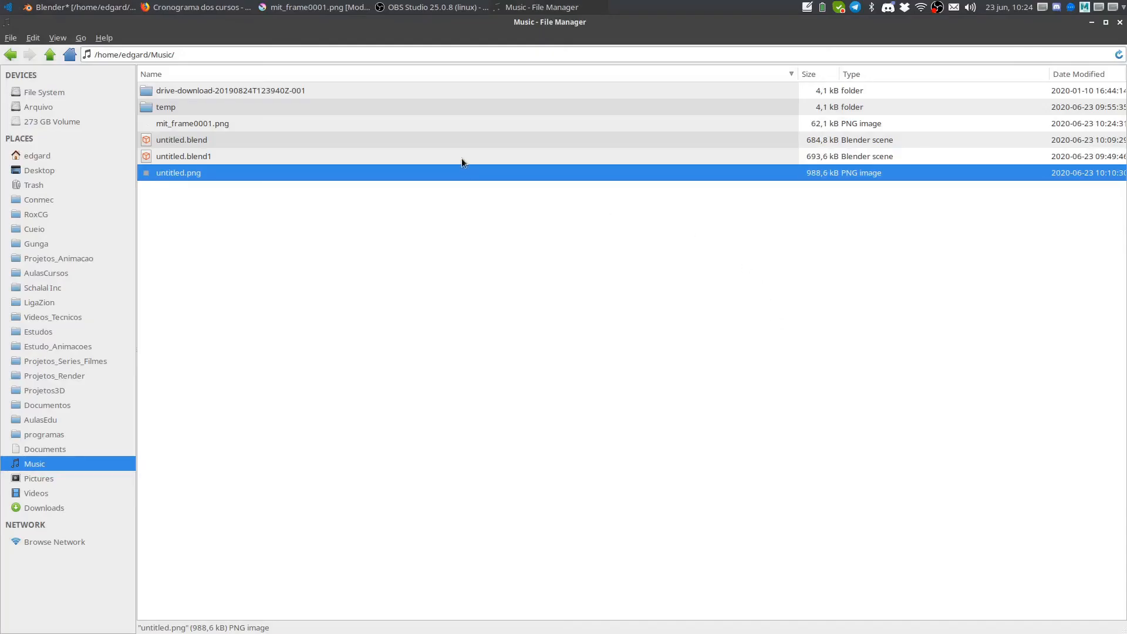
pyautogui.doubleClick(464, 128)
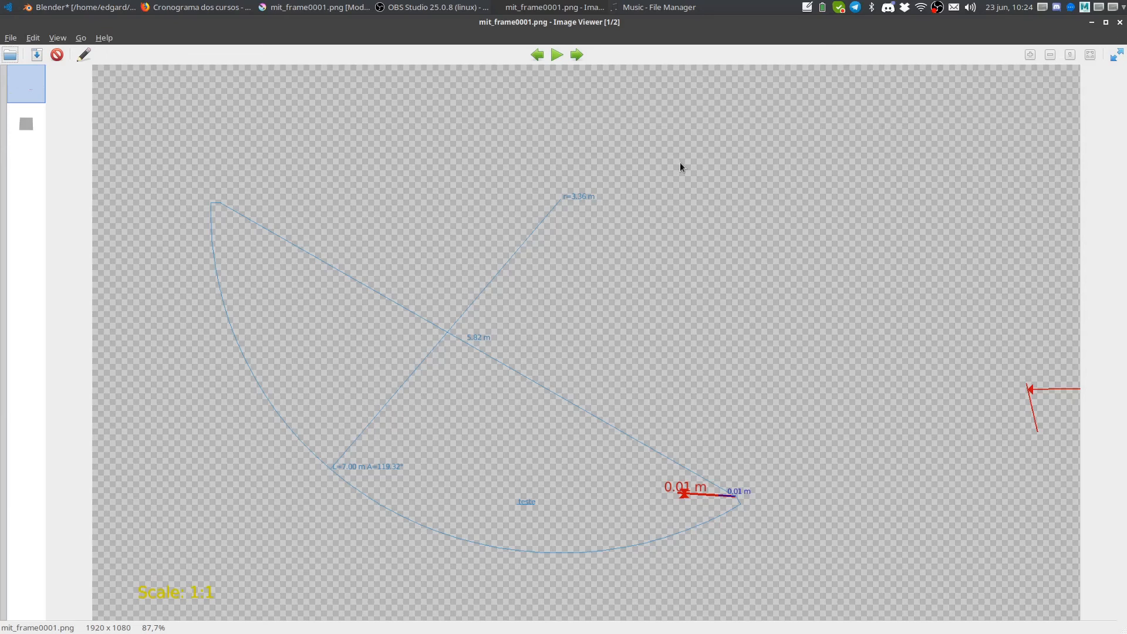
pyautogui.click(1119, 22)
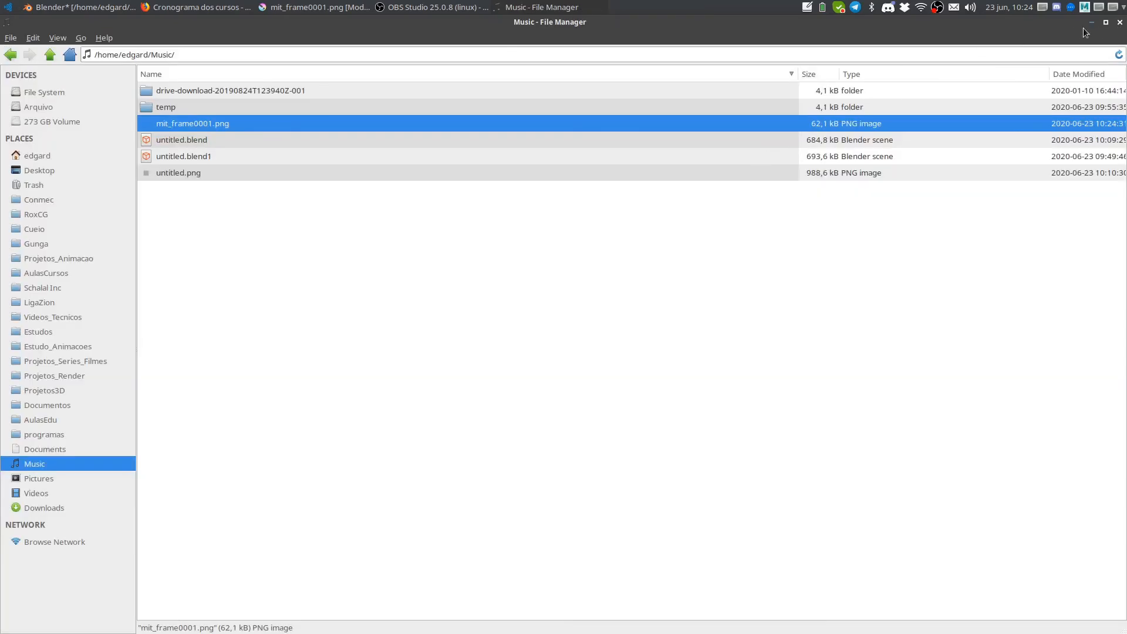
pyautogui.click(1091, 22)
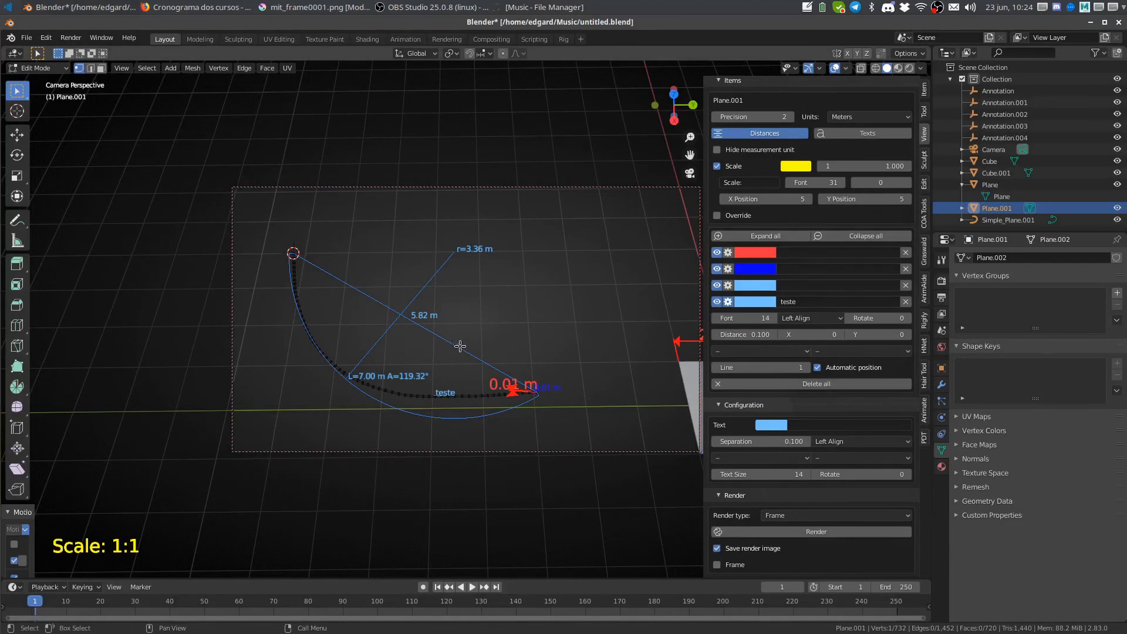
# - Render the scene image, and open mit_frame0001.png from the Music folder in Krita
pyautogui.press('F12')
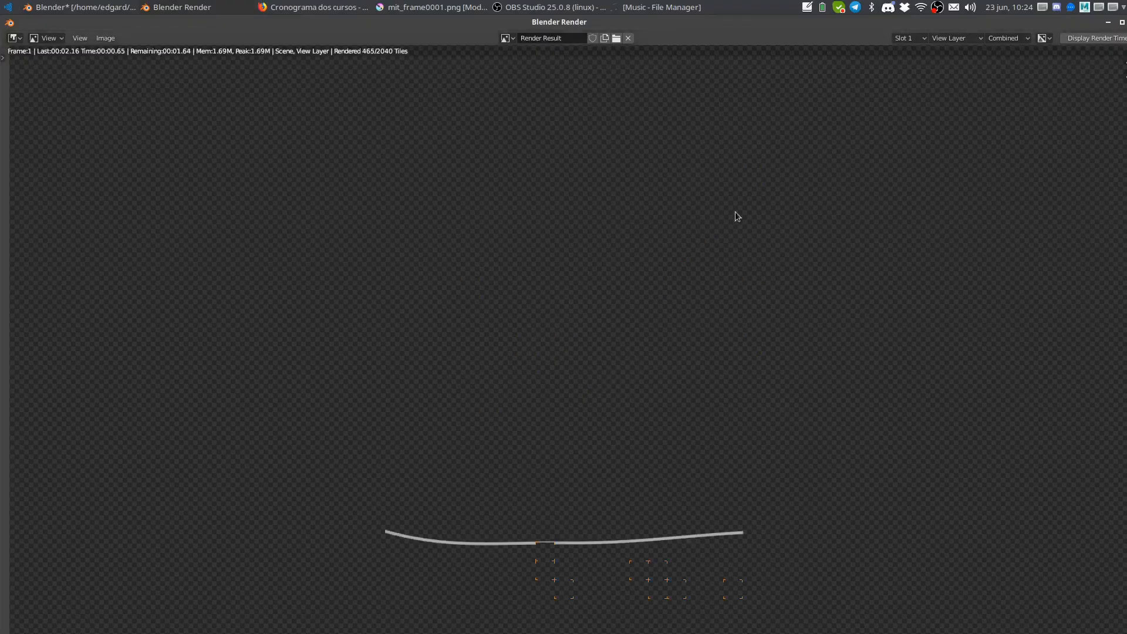
pyautogui.hotkey('alt', 'Tab')
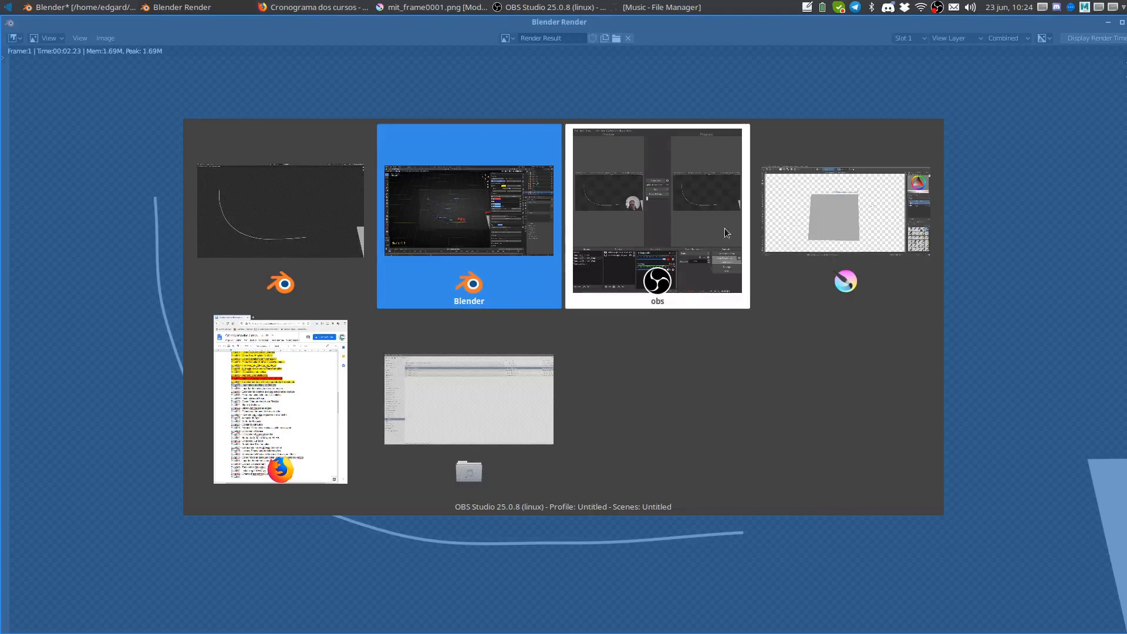
pyautogui.click(469, 399)
pyautogui.rightClick(486, 123)
pyautogui.moveTo(521, 144)
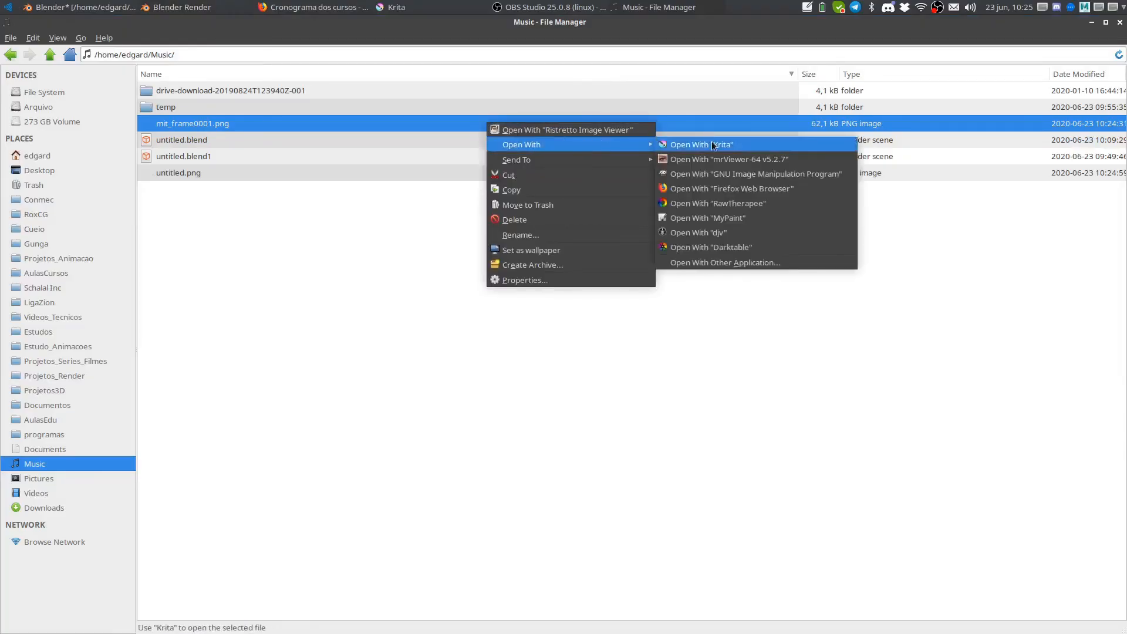
pyautogui.click(713, 145)
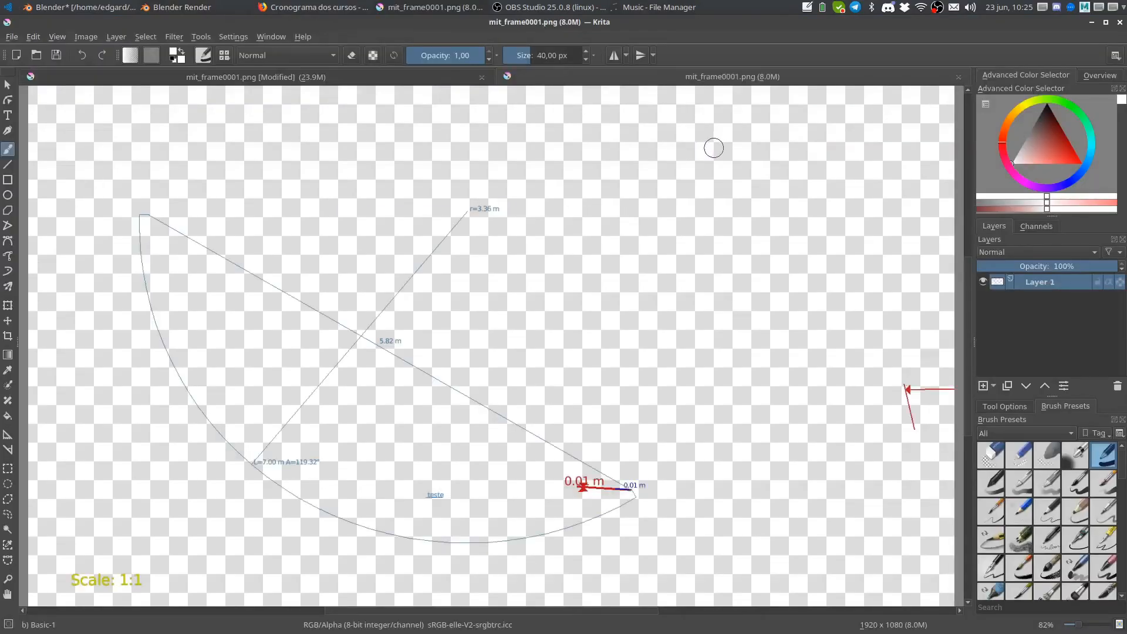
# - Insert untitled.png from the Music folder into the Krita document mit_frame0001.png as a new file layer
pyautogui.hotkey('alt', 'Tab')
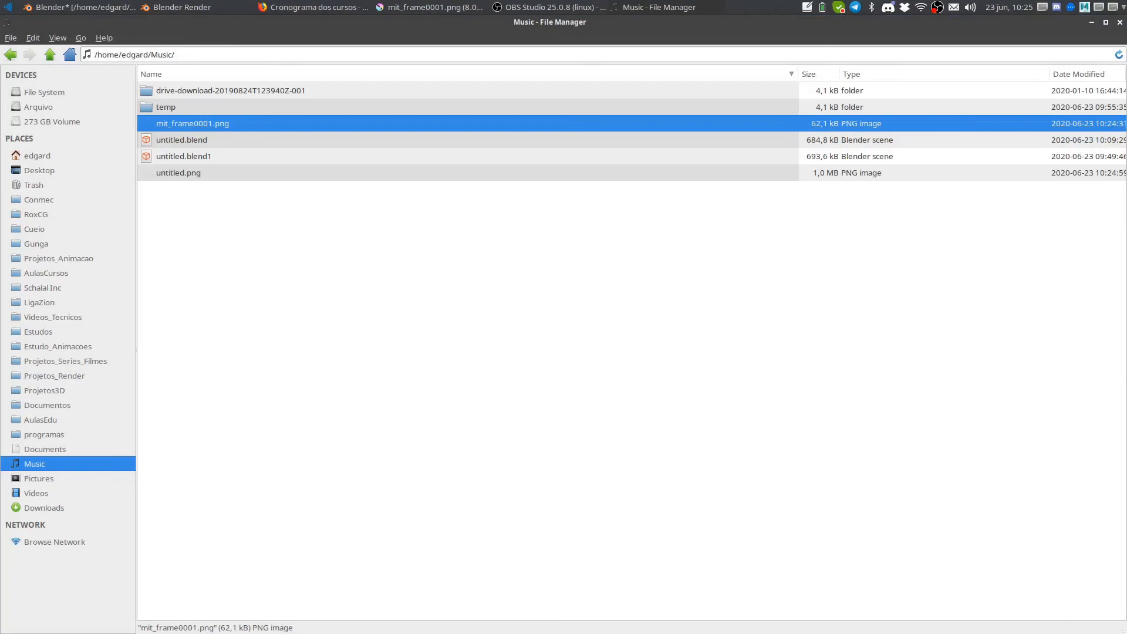
pyautogui.click(373, 173)
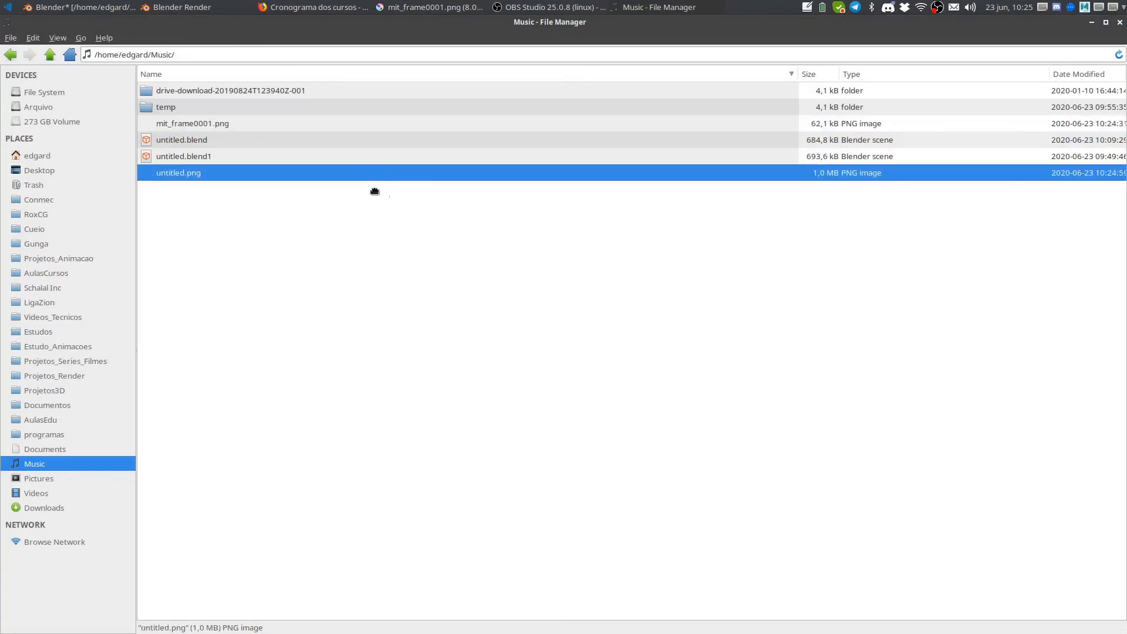
pyautogui.hotkey('alt', 'Tab')
pyautogui.moveTo(640, 422); pyautogui.dragTo(639, 422)
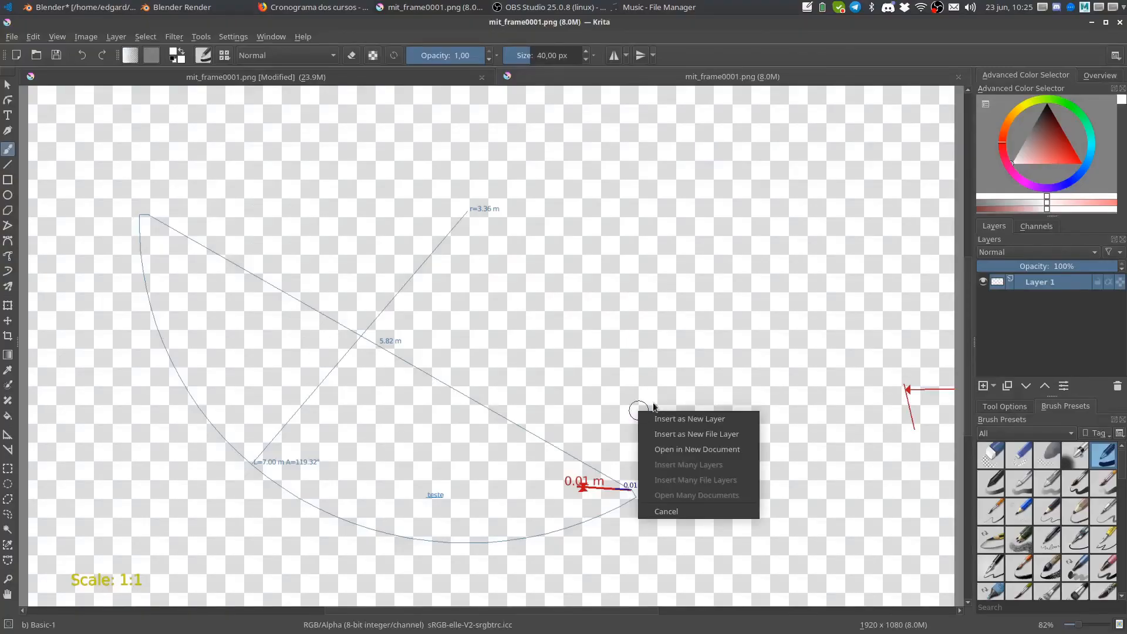
pyautogui.click(706, 431)
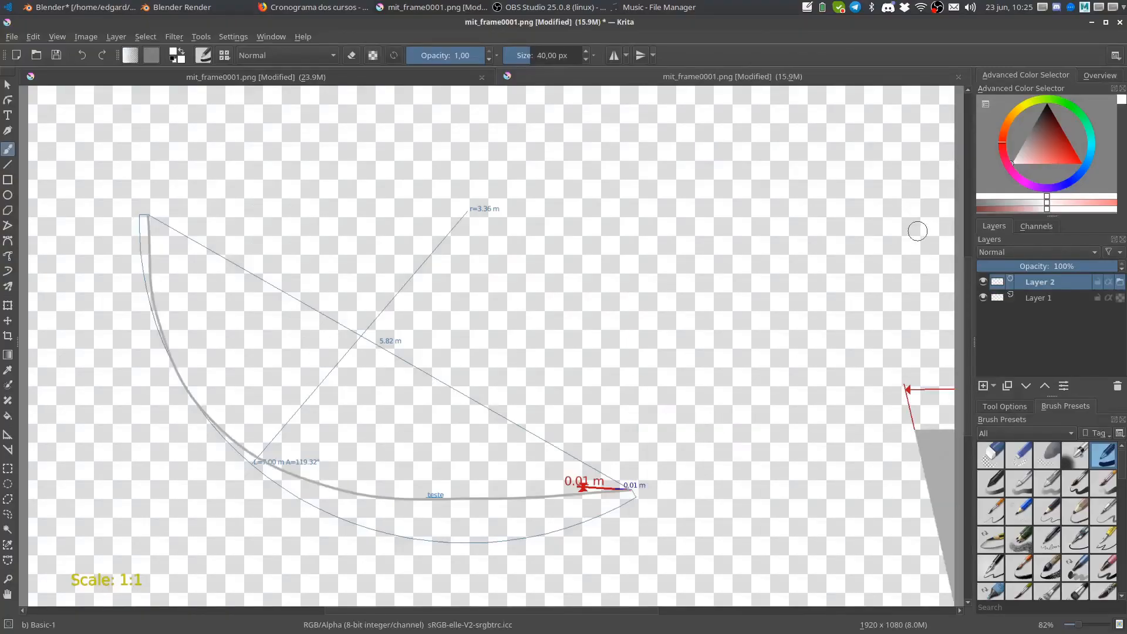